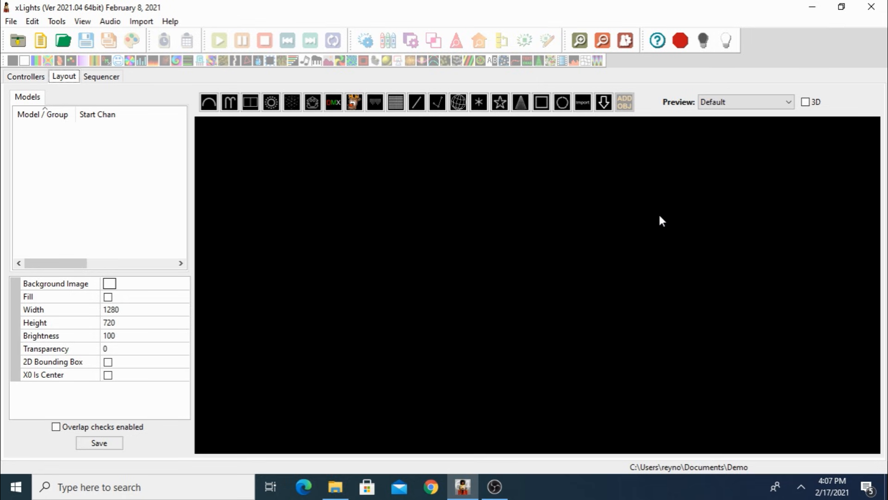
Insert the Boscoyo ChromaBulb 46" Standing State All singing model from the vendor downloads and enlarge it in the layout.
left_click(605, 104)
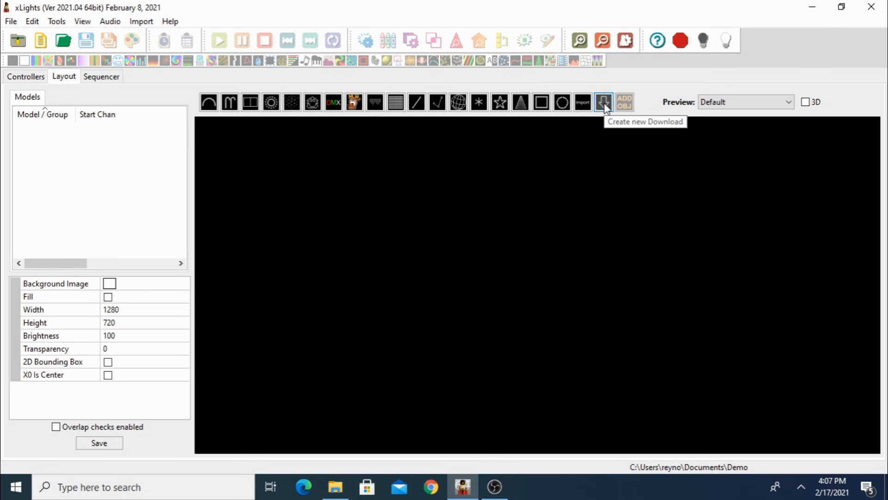
left_click(282, 271)
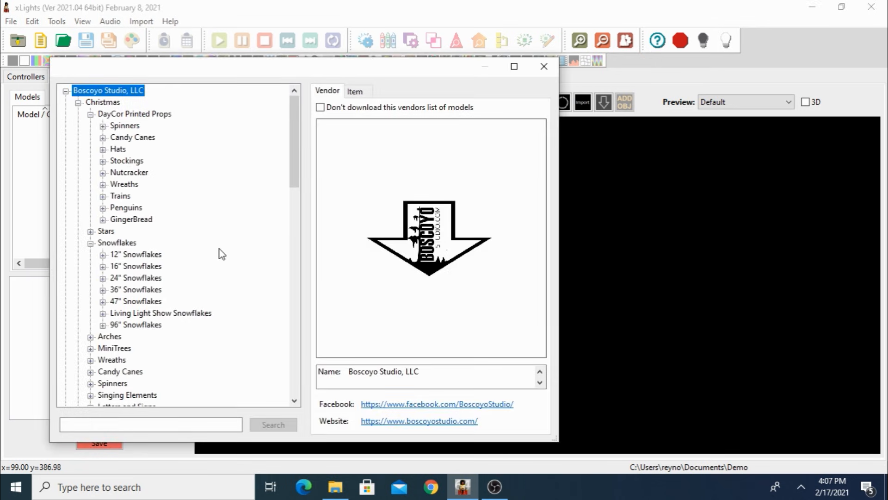
scroll(148, 268, "down", 2)
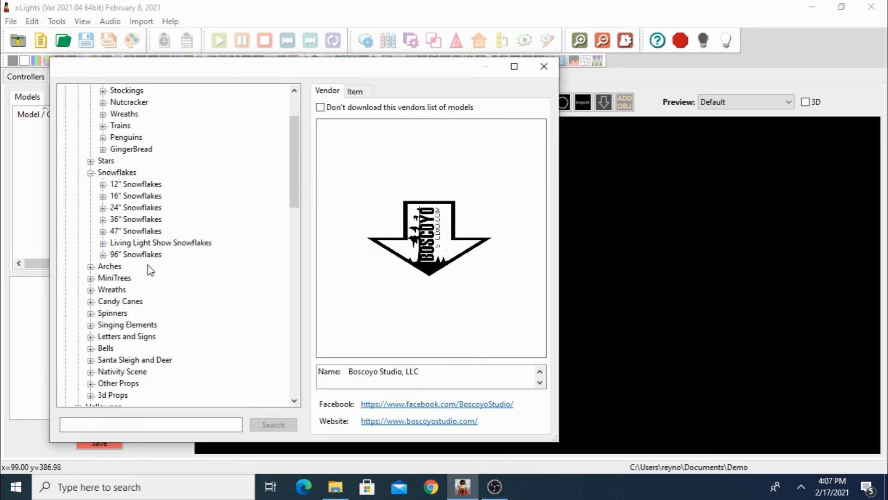
scroll(148, 265, "down", 1)
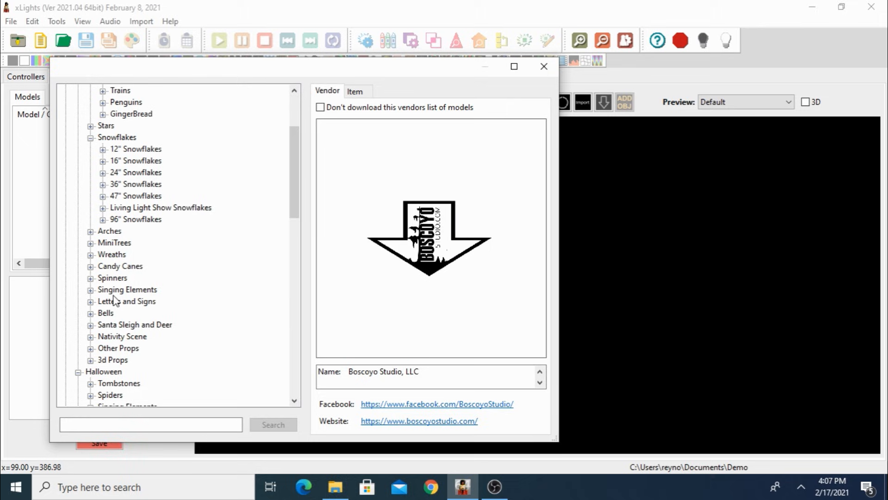
left_click(90, 290)
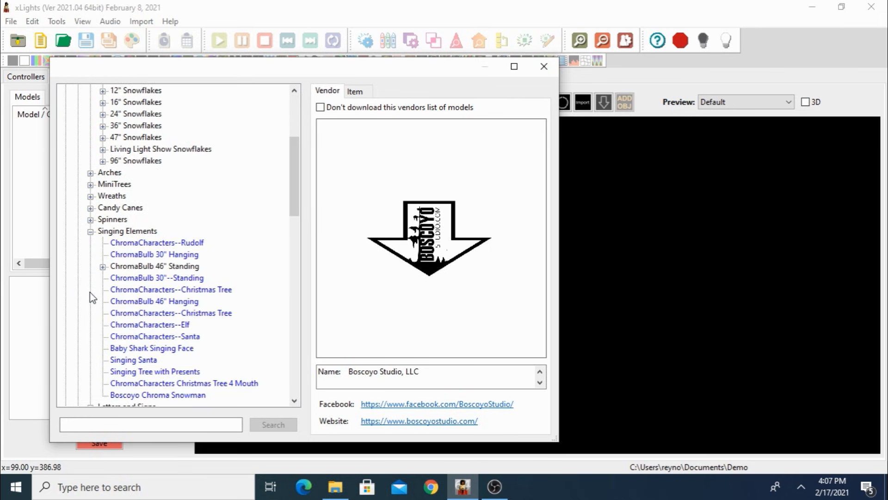
left_click(102, 266)
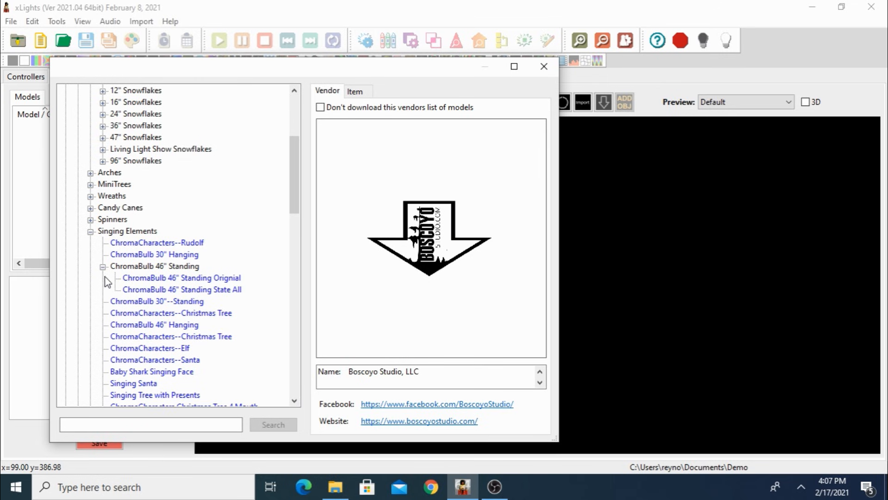
left_click(208, 290)
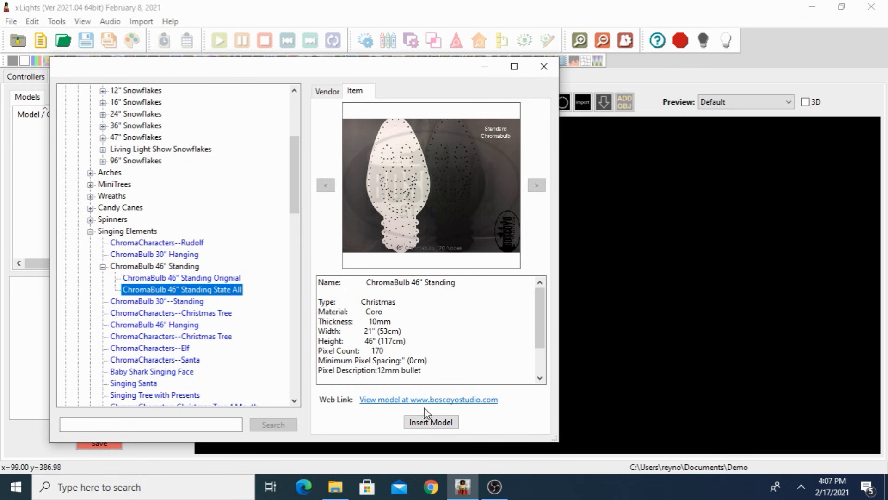
left_click(430, 423)
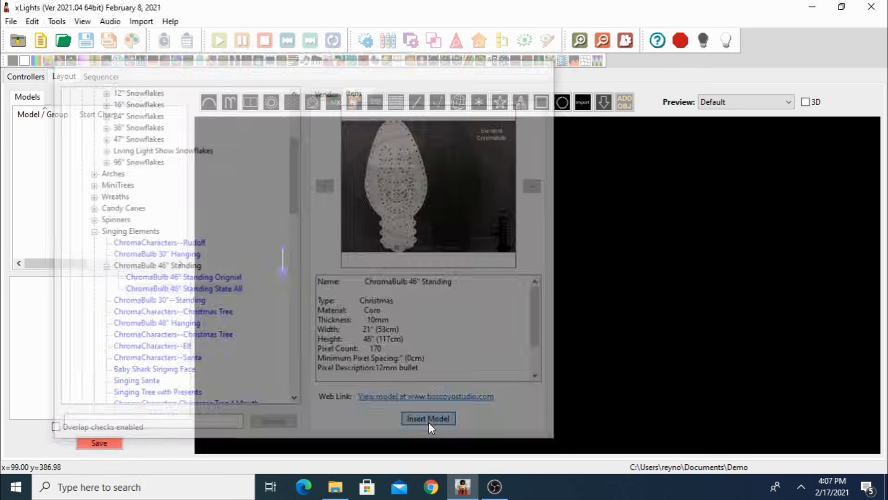
left_click_drag(307, 230, 344, 192)
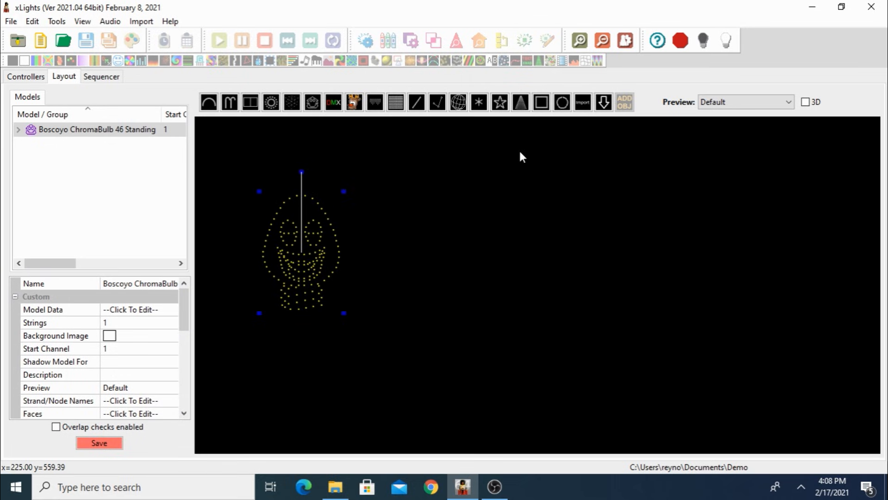
Add the Boscoyo ChromaBulb 46" Hanging model from the vendor downloads beside the standing bulb, enlarge it and move it closer.
left_click(604, 103)
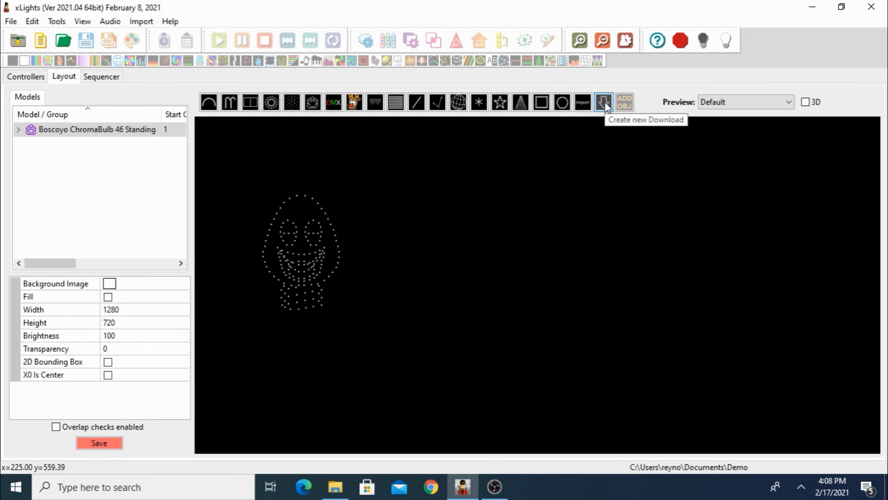
left_click_drag(444, 199, 518, 306)
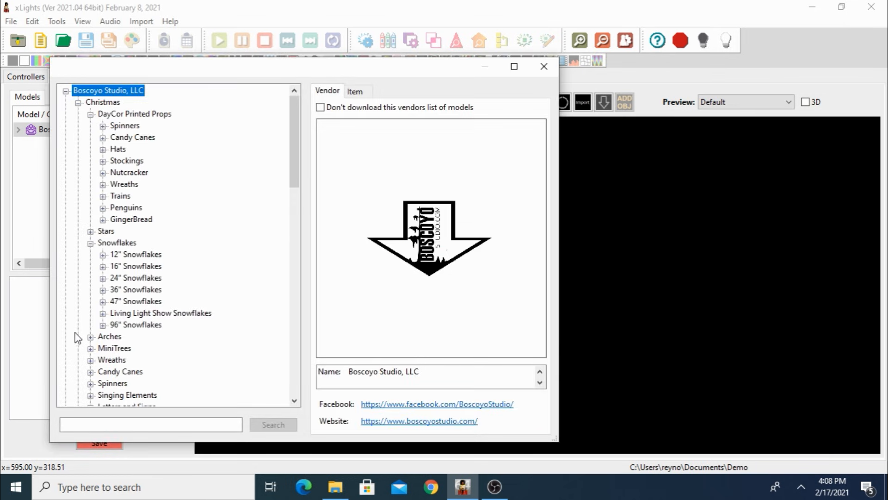
left_click(90, 395)
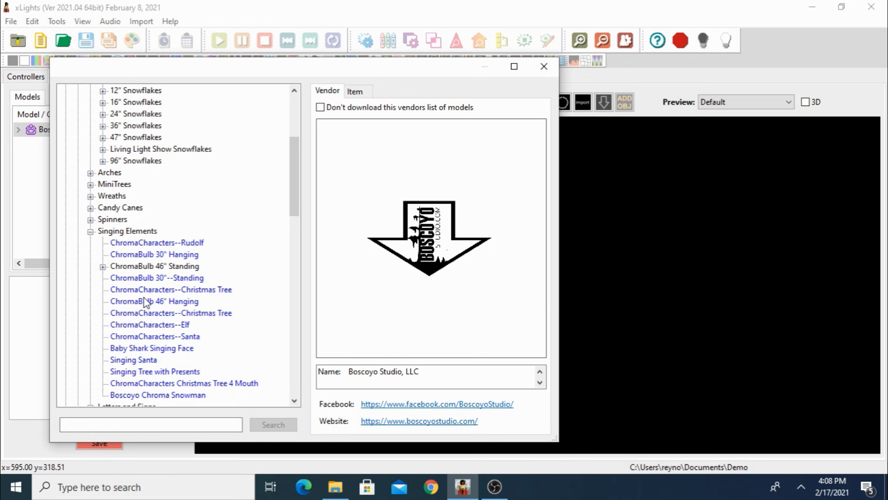
left_click(139, 302)
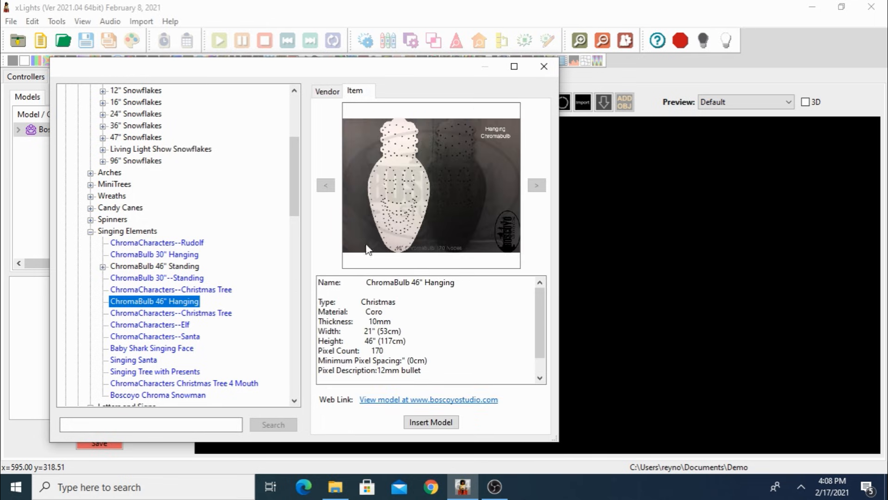
left_click(442, 421)
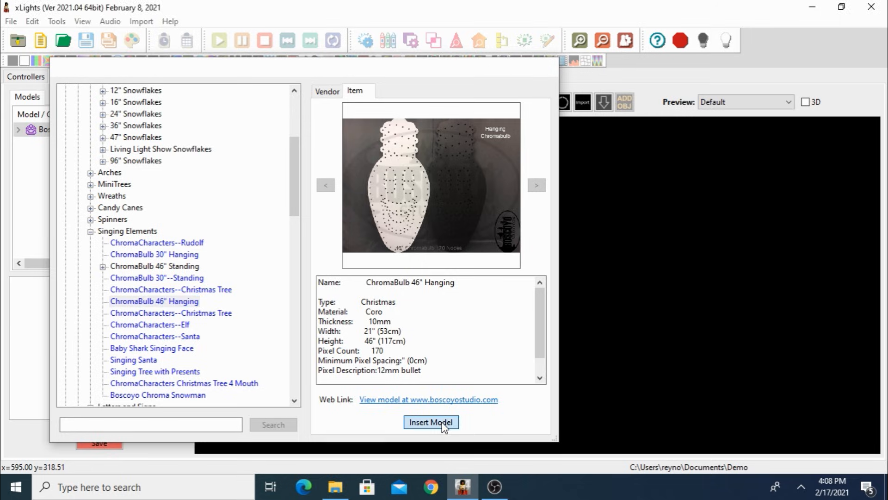
left_click_drag(517, 199, 532, 181)
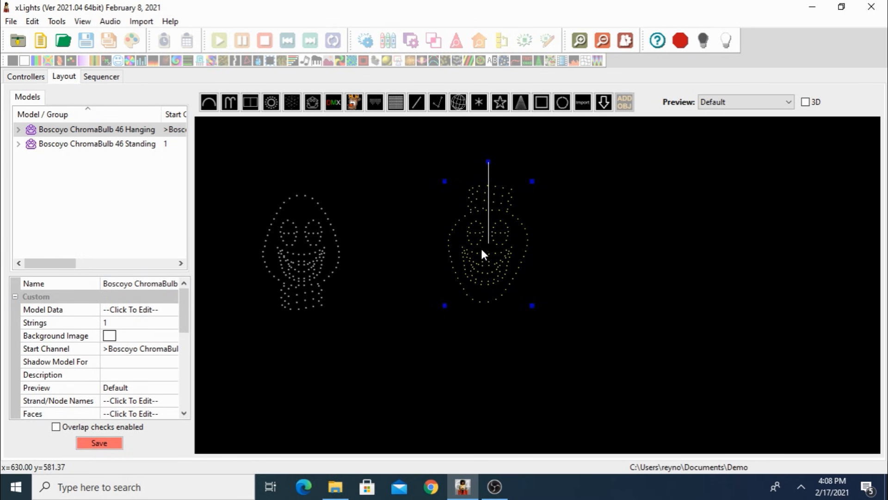
left_click_drag(481, 249, 452, 254)
Enlarge the standing ChromaBulb model slightly in the layout.
left_click(330, 232)
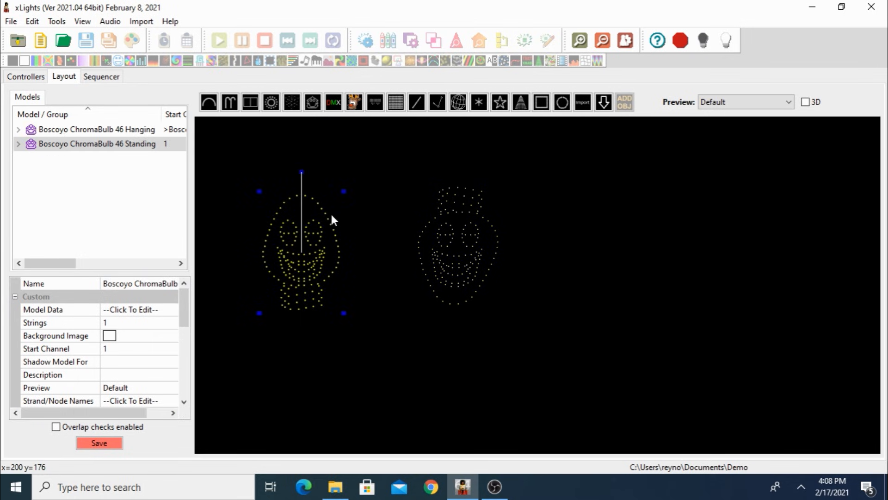
left_click_drag(344, 190, 353, 180)
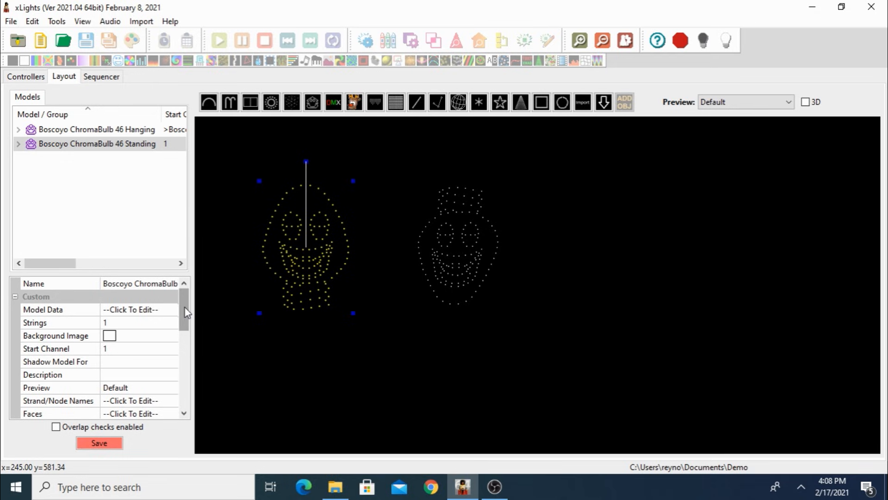
Examine the standing bulb's face definition, previewing the nodes assigned to several mouth shapes, the closed and open eyes, and the face outline.
scroll(185, 313, "down", 1)
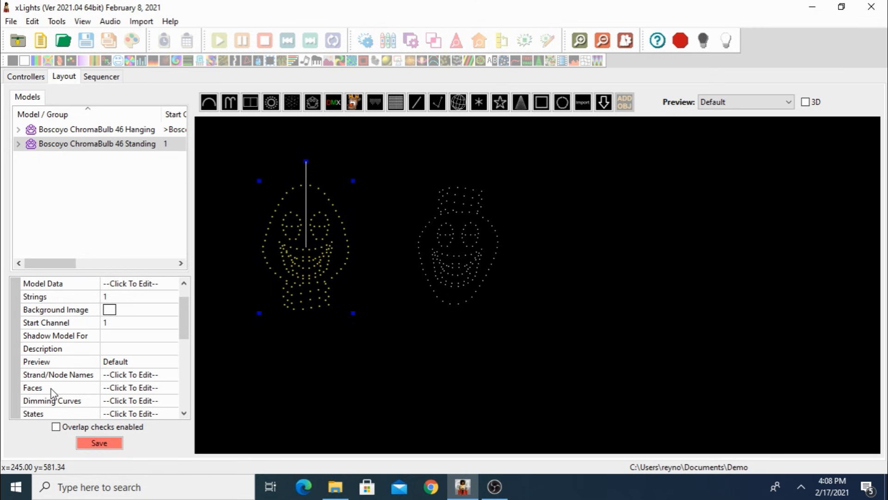
left_click(167, 391)
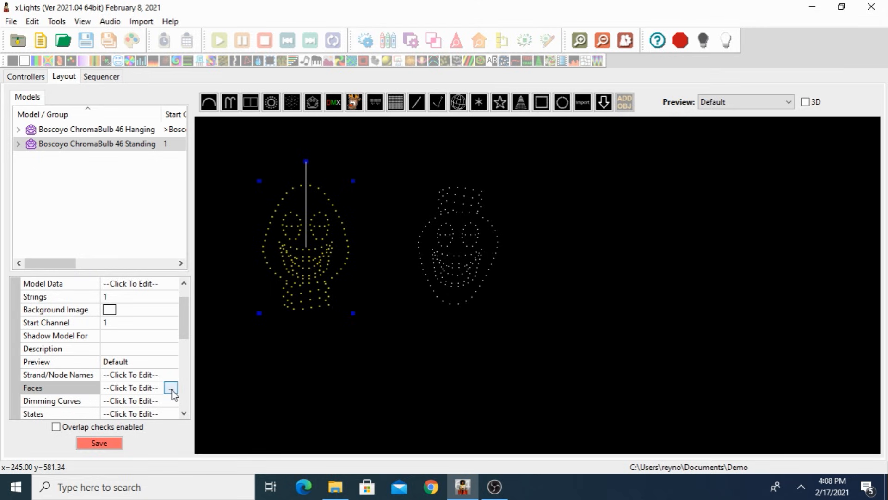
left_click(171, 388)
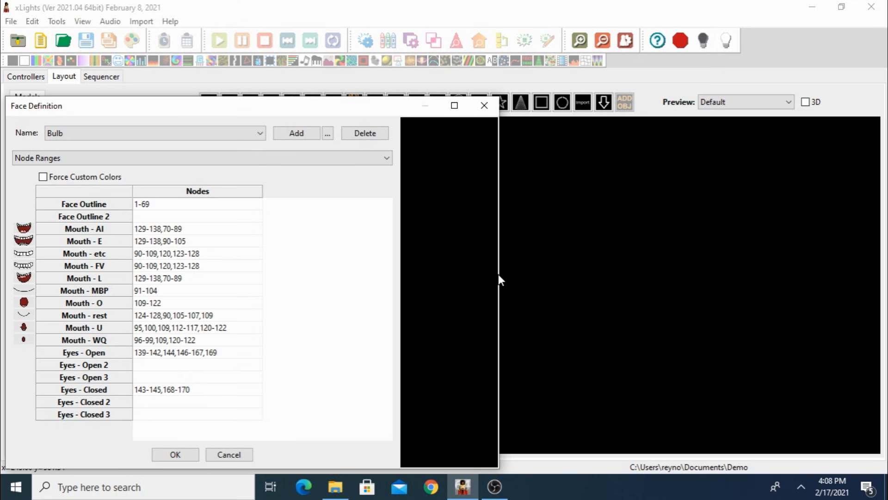
left_click_drag(498, 274, 606, 274)
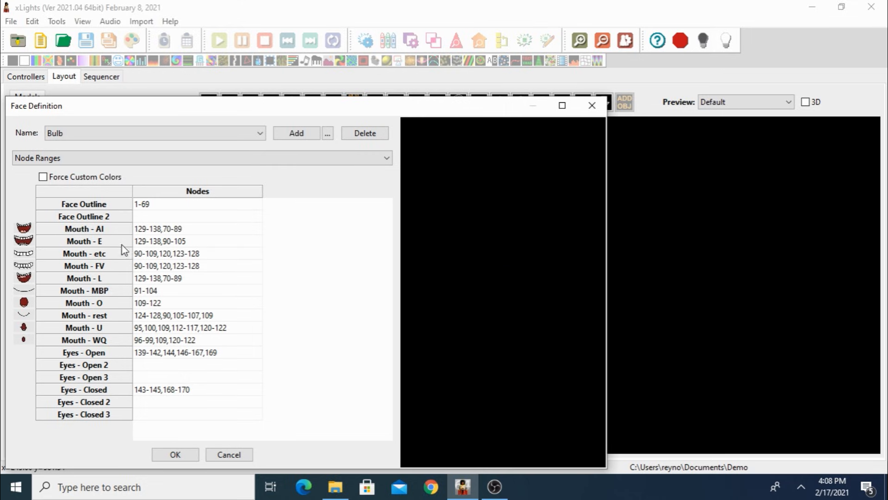
left_click(148, 230)
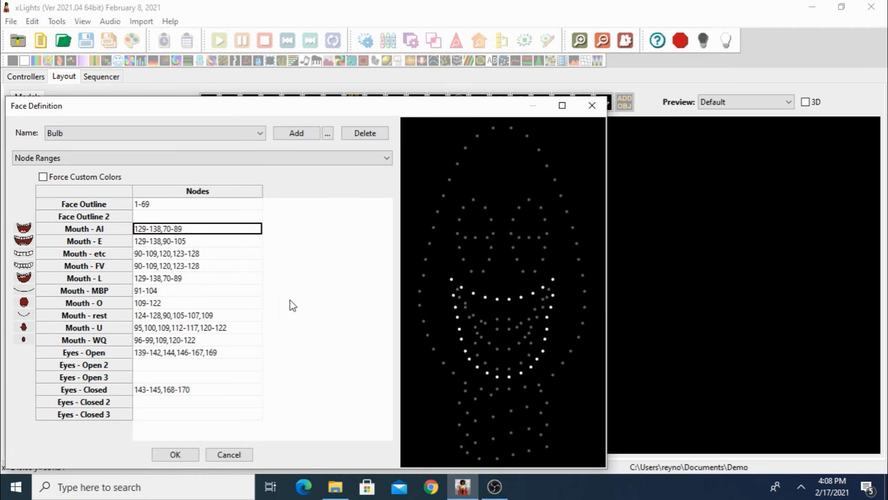
left_click(162, 255)
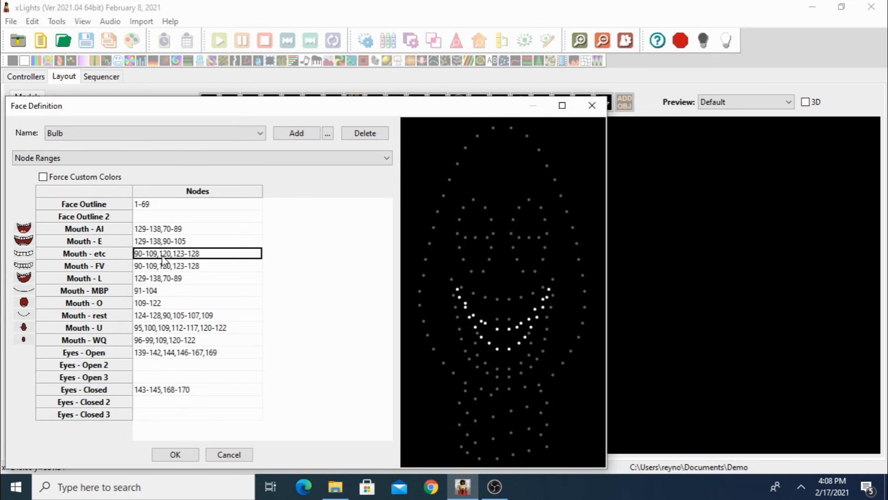
left_click(149, 291)
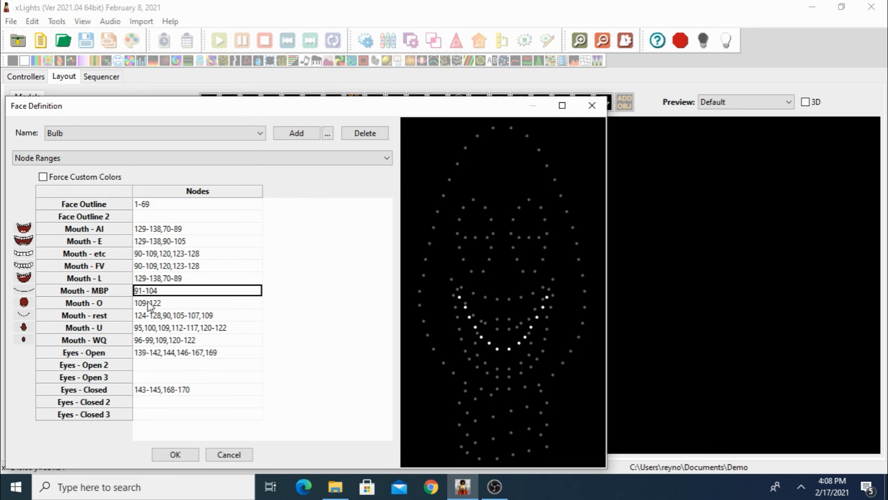
left_click(151, 304)
left_click(154, 390)
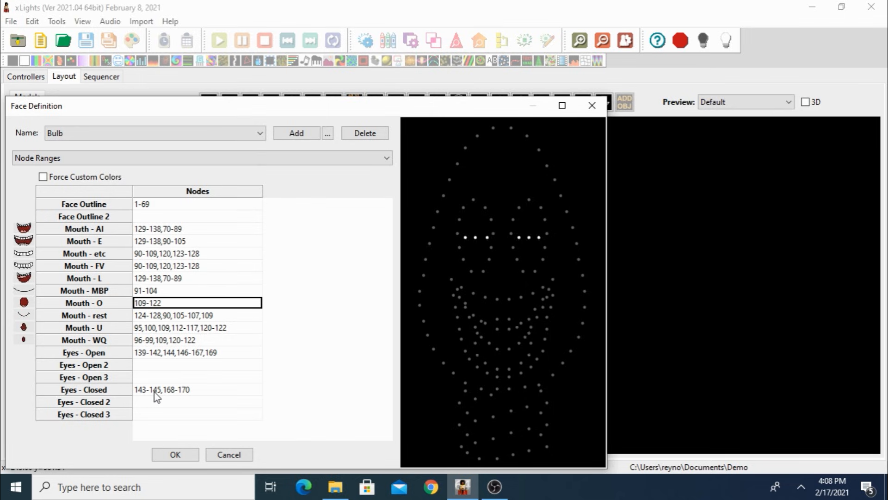
left_click(155, 353)
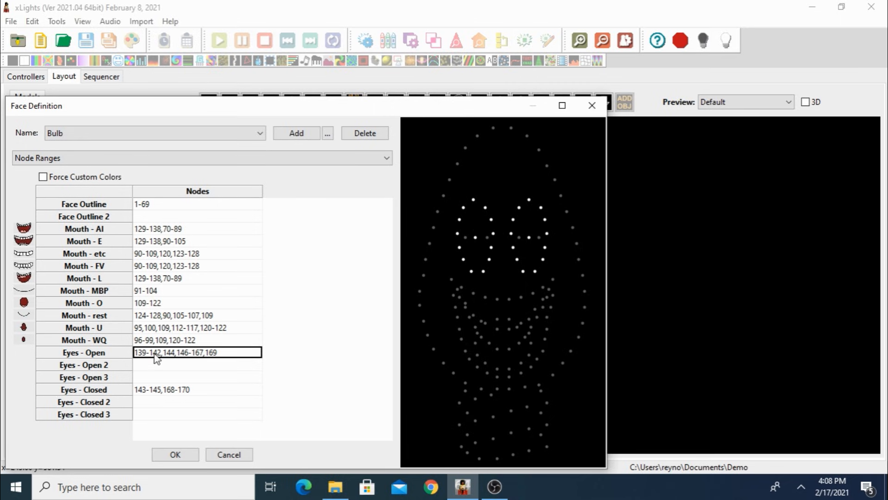
left_click(143, 208)
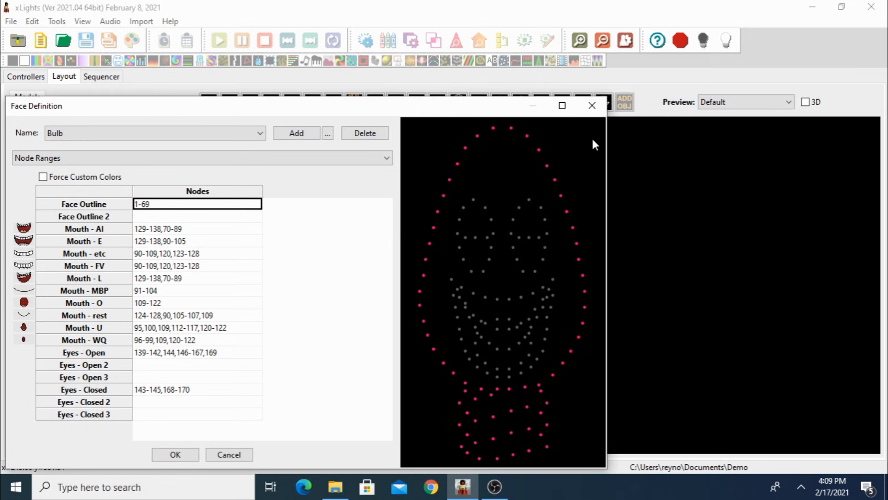
left_click(592, 106)
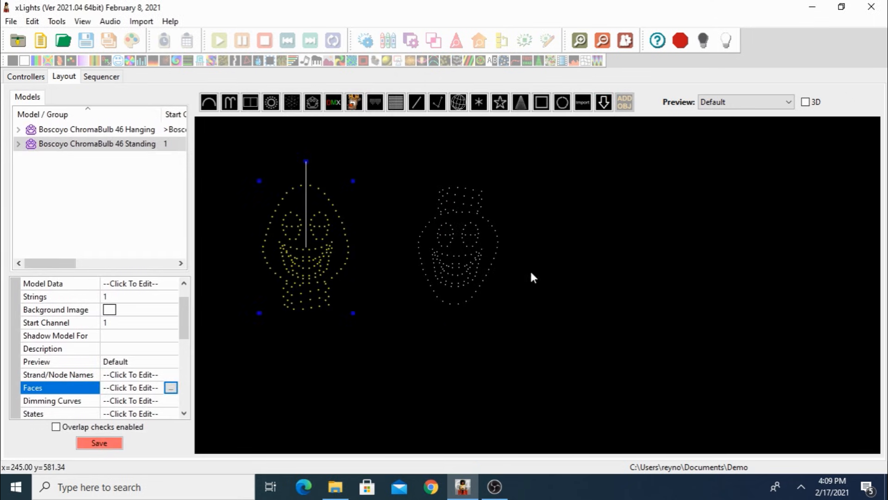
Enlarge the hanging ChromaBulb model and check its face definition.
left_click(464, 230)
left_click_drag(502, 308, 508, 330)
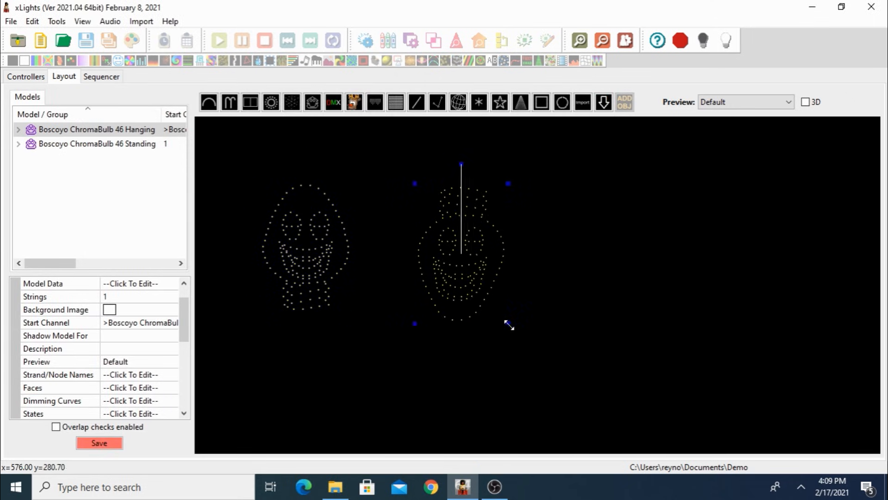
left_click(117, 390)
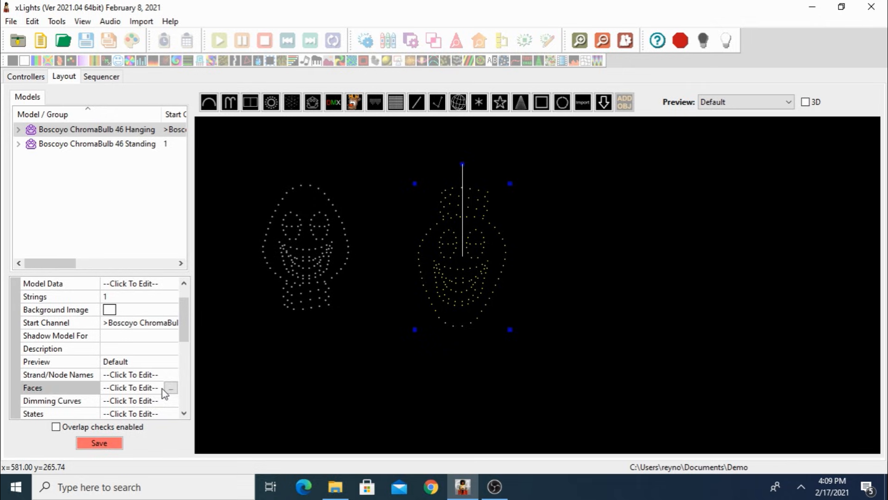
left_click(172, 389)
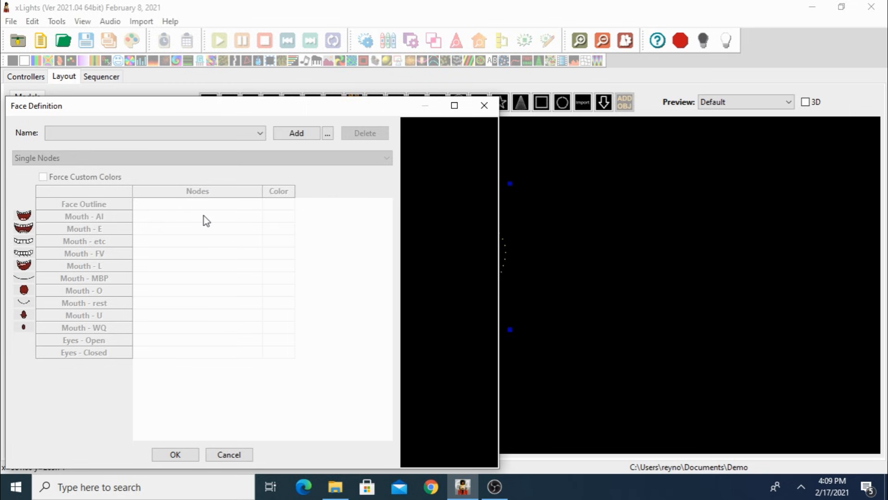
left_click(228, 454)
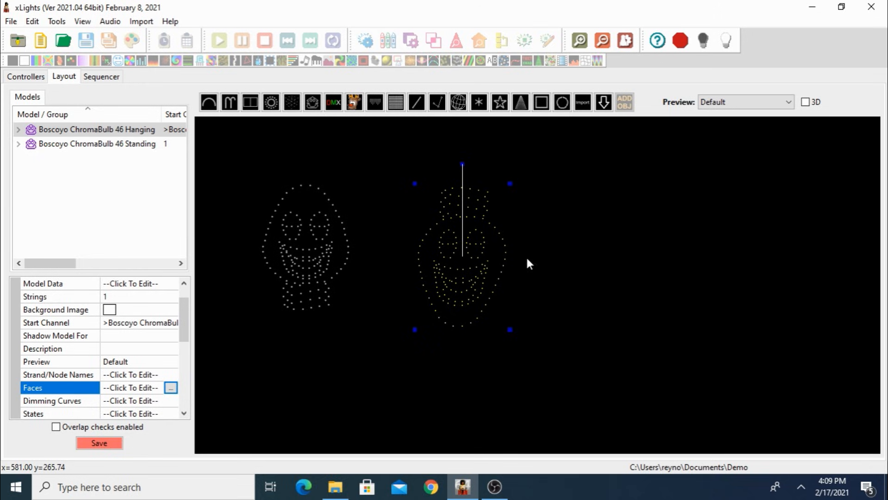
Delete the Boscoyo ChromaBulb 46 Hanging model from the layout.
key("Delete")
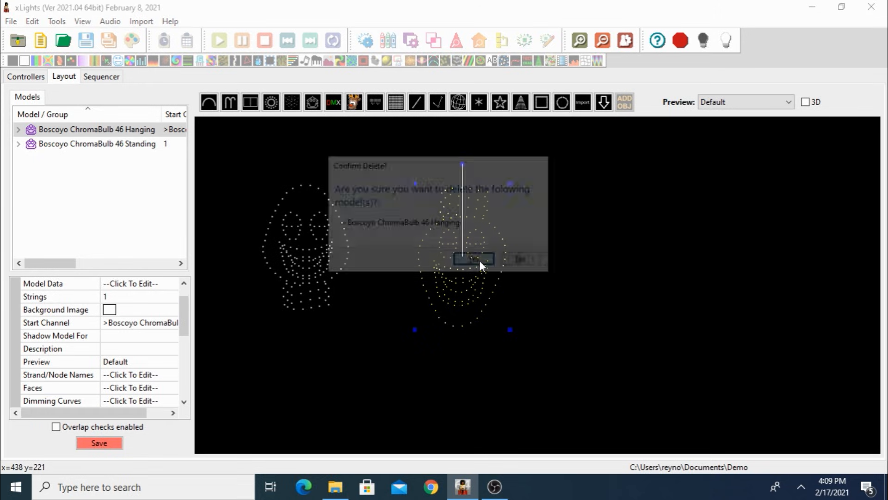
left_click(480, 262)
Import the Hanging Light with Face model from the 2021Show folder, widen it and place it beside the standing bulb.
left_click(583, 102)
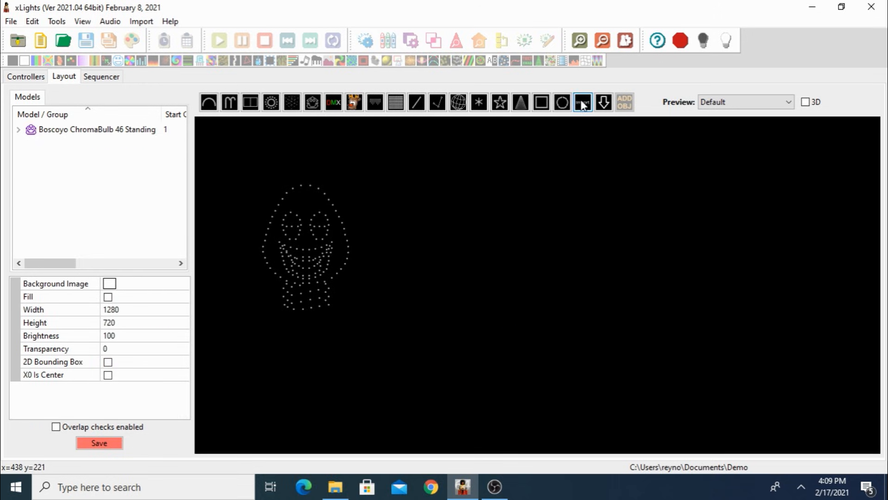
left_click(406, 294)
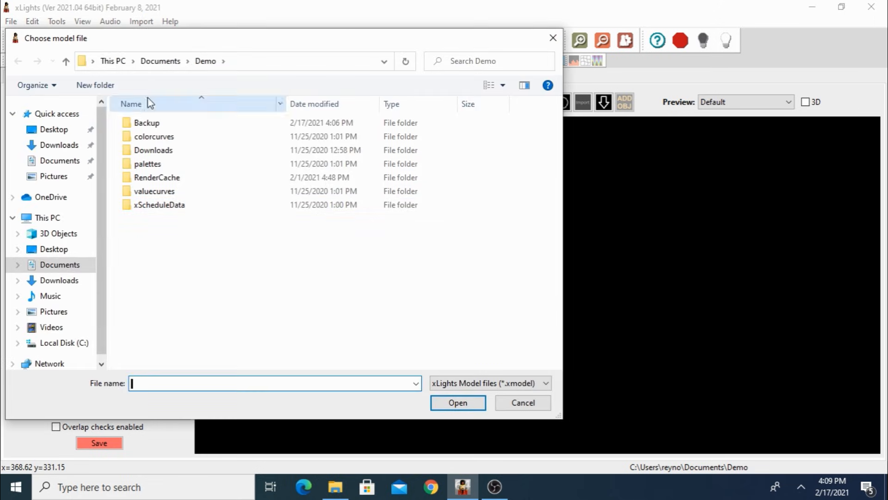
left_click(160, 62)
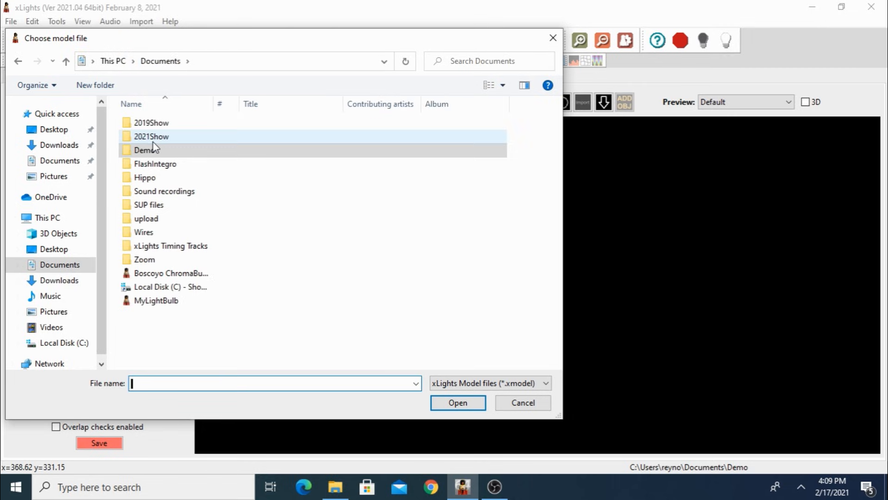
left_click(153, 137)
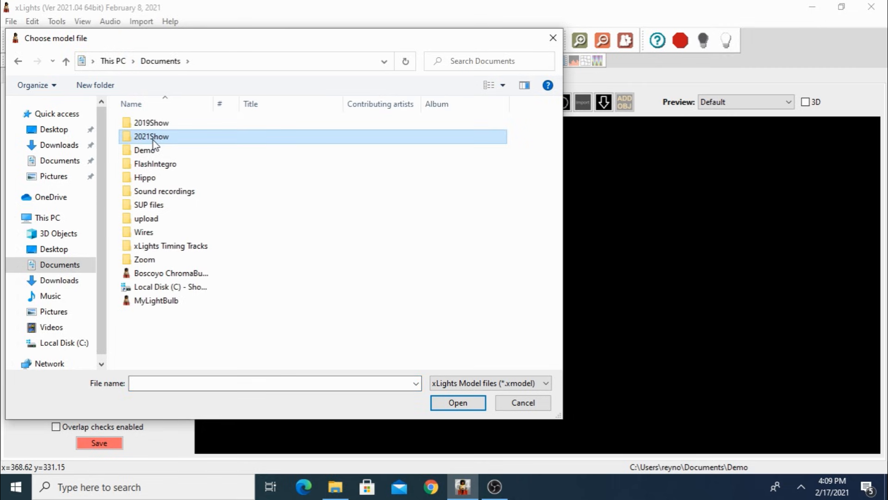
double_click(153, 141)
left_click(167, 205)
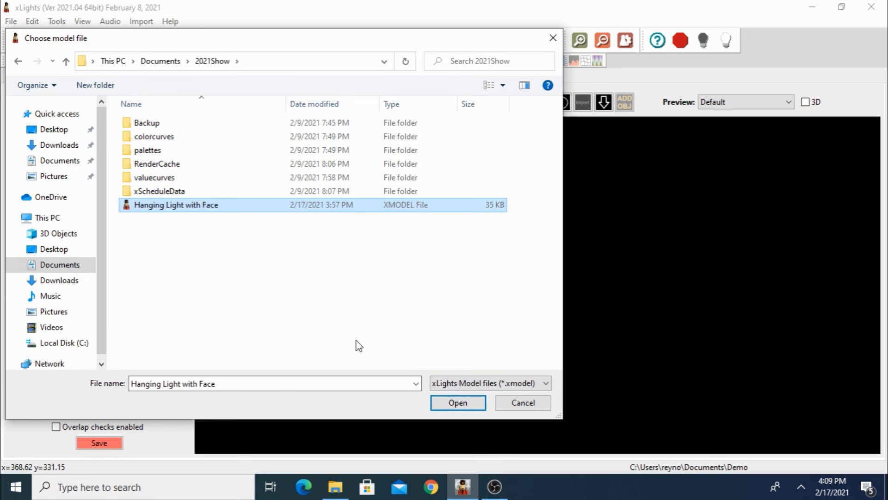
left_click(465, 401)
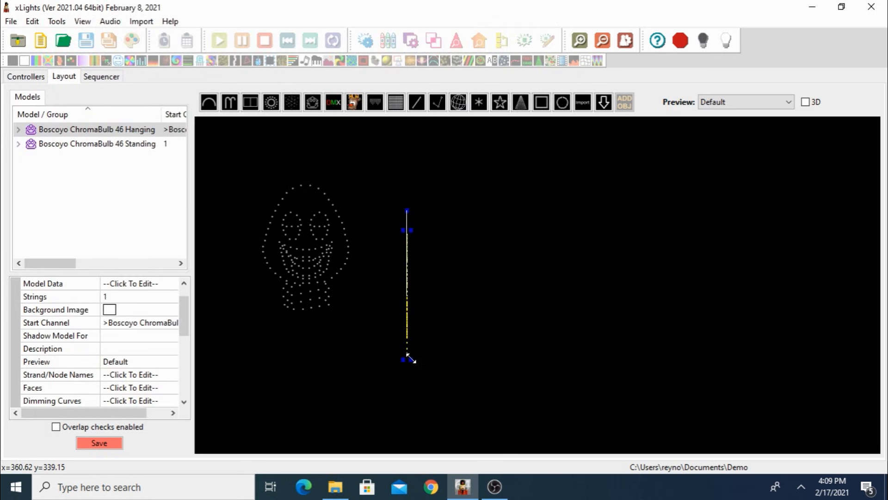
left_click_drag(409, 358, 498, 364)
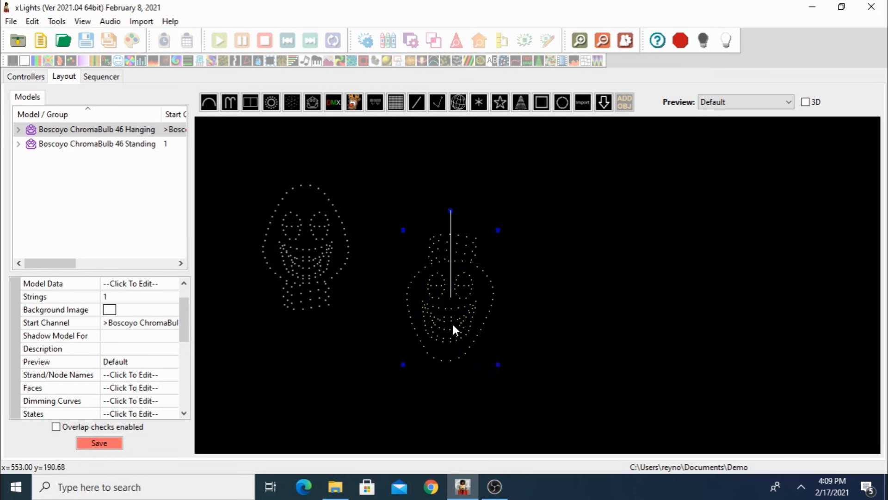
left_click_drag(453, 325, 448, 284)
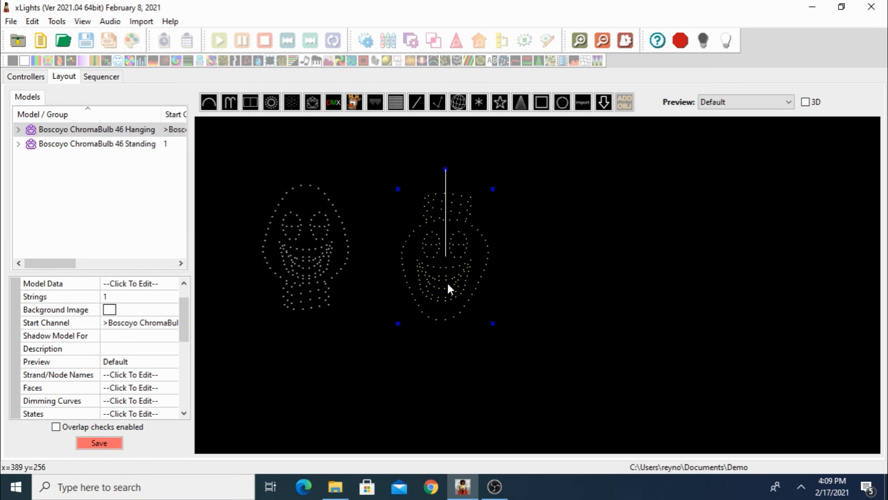
Examine the imported hanging bulb's face definition, previewing the nodes assigned to several mouth shapes, the open eyes and the face outline.
left_click(134, 388)
left_click(171, 388)
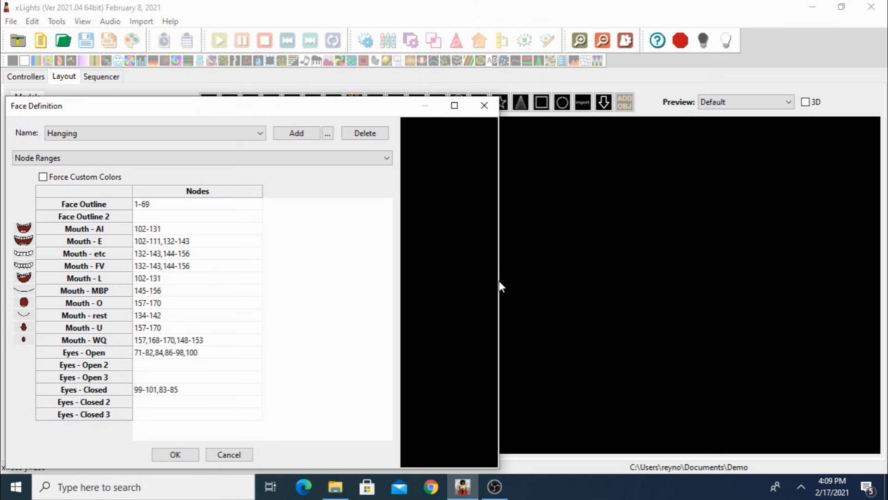
left_click_drag(499, 281, 578, 284)
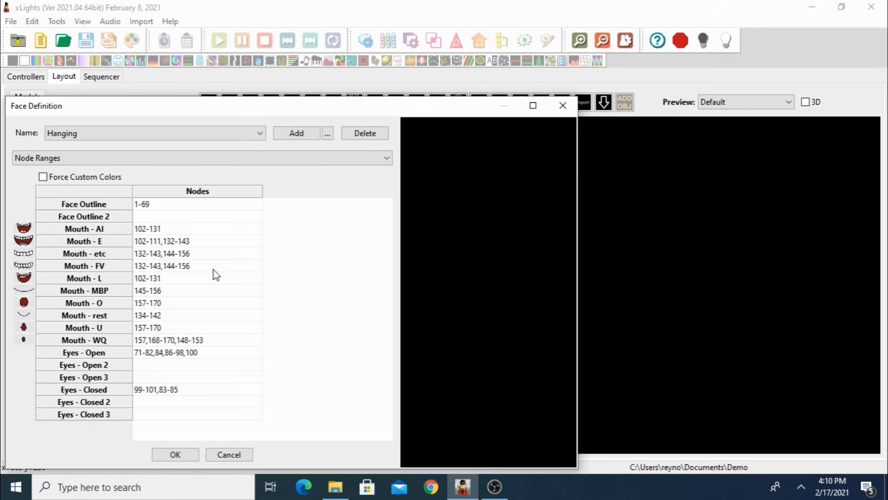
left_click(142, 208)
left_click(149, 229)
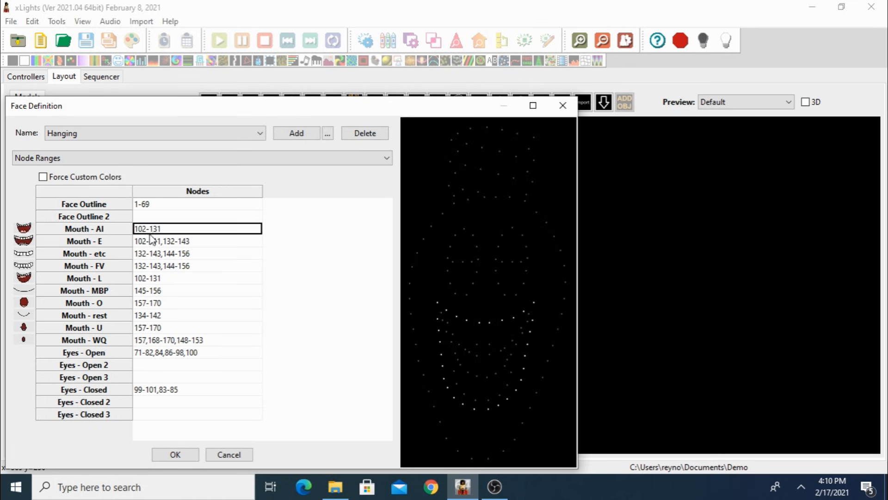
left_click(153, 241)
left_click(162, 254)
left_click(165, 267)
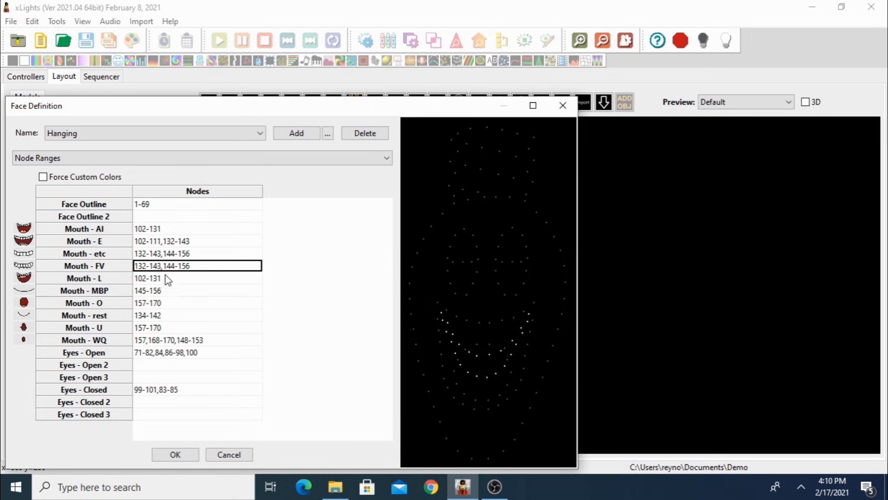
left_click(165, 354)
left_click(166, 341)
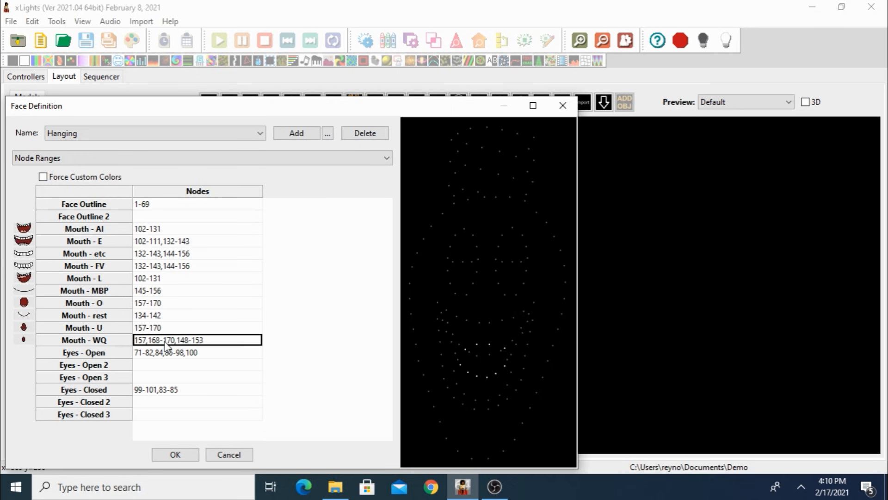
left_click(180, 452)
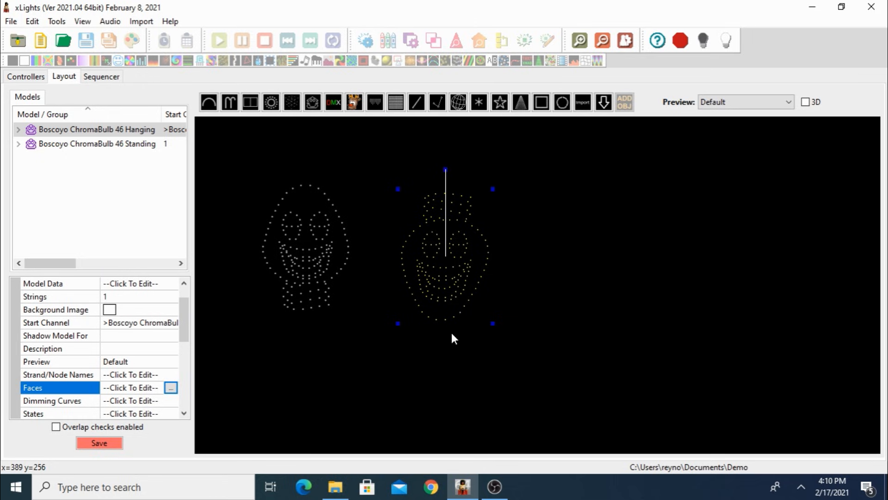
Move the hanging bulb farther from the standing one and enlarge both models in the layout.
left_click_drag(450, 274, 571, 270)
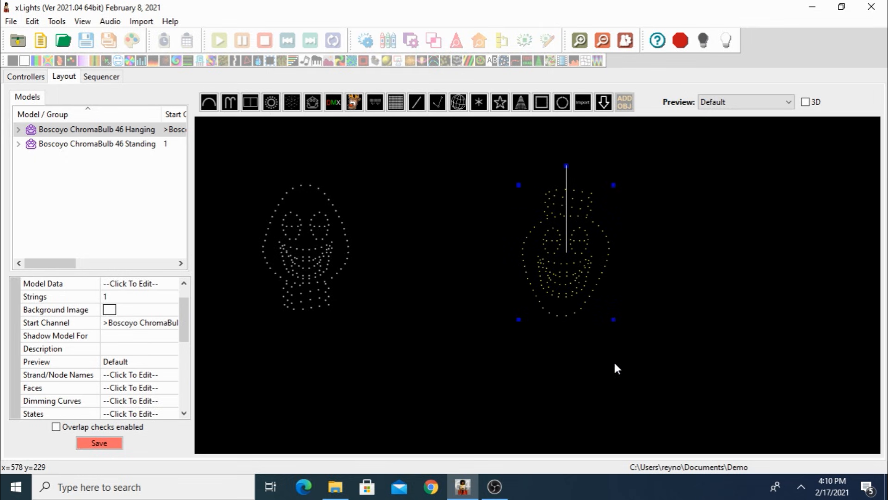
left_click_drag(613, 319, 563, 350)
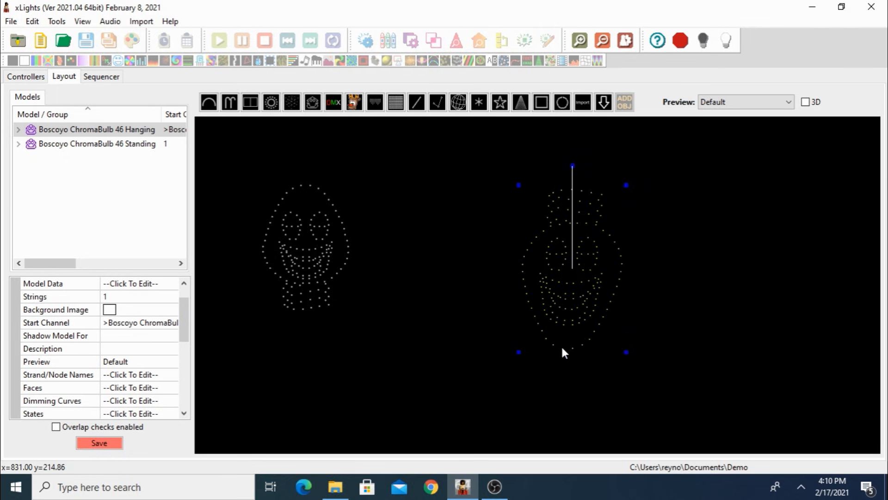
left_click(279, 270)
left_click_drag(355, 311, 403, 347)
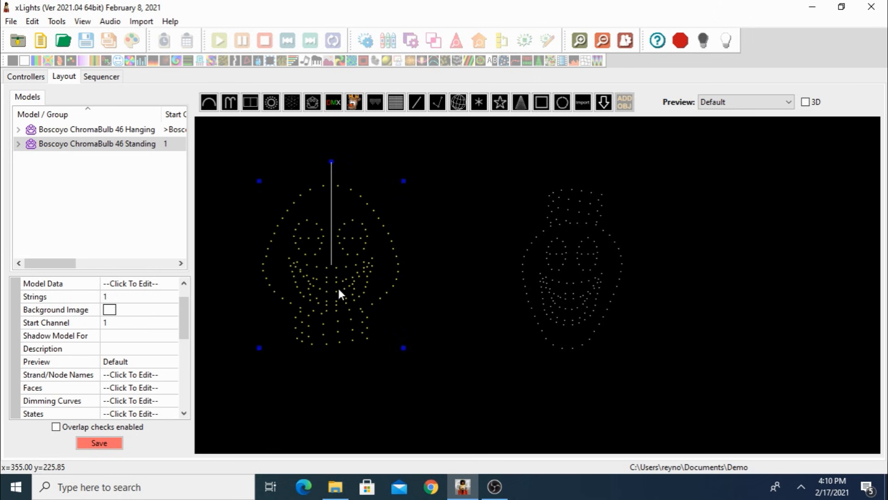
Examine the standing bulb's node order in an enlarged wiring view.
right_click(348, 245)
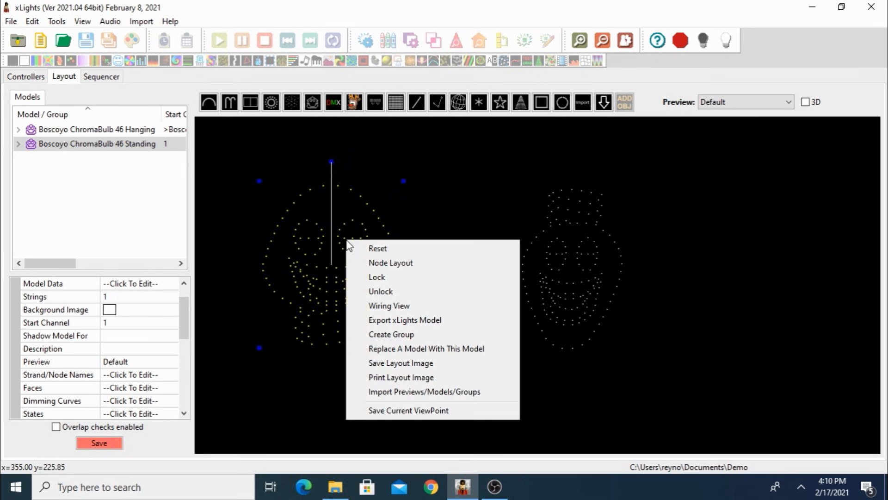
left_click(390, 306)
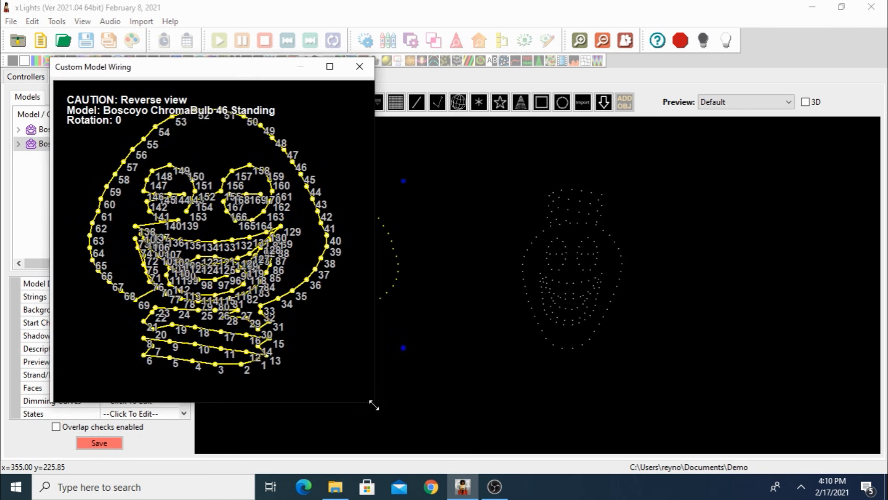
left_click_drag(374, 405, 429, 467)
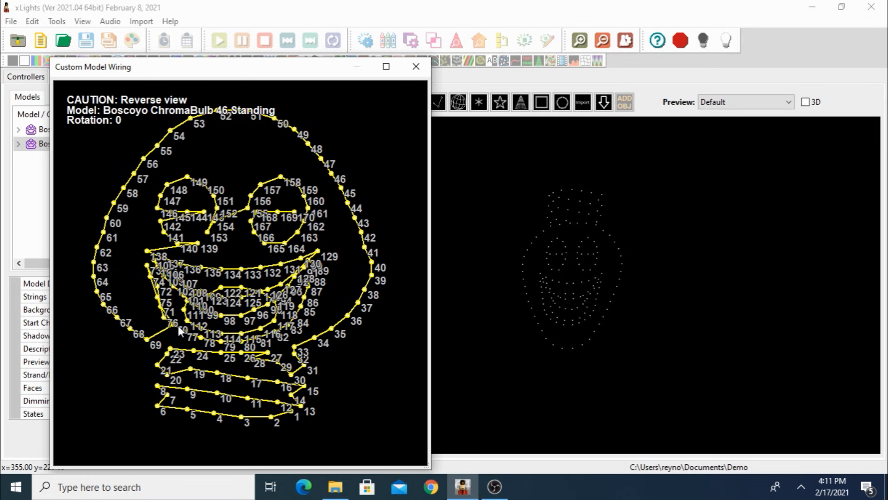
left_click(416, 68)
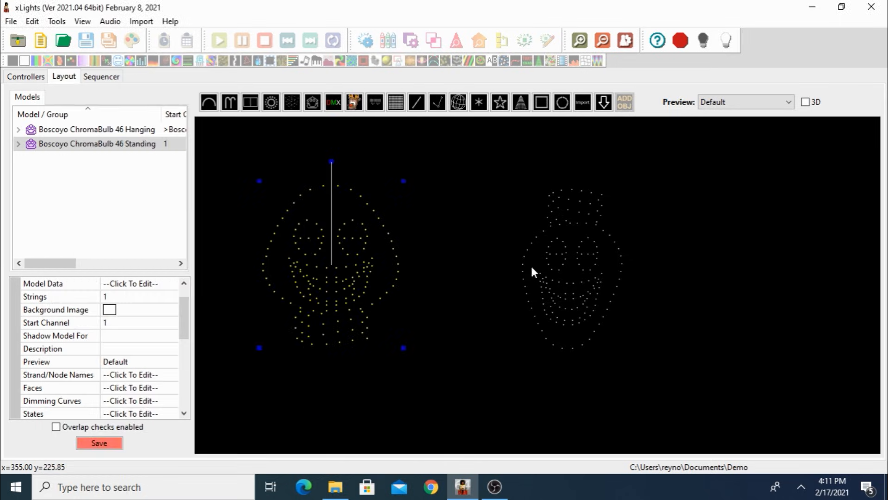
Examine the hanging bulb's node order in an enlarged wiring view.
left_click(550, 259)
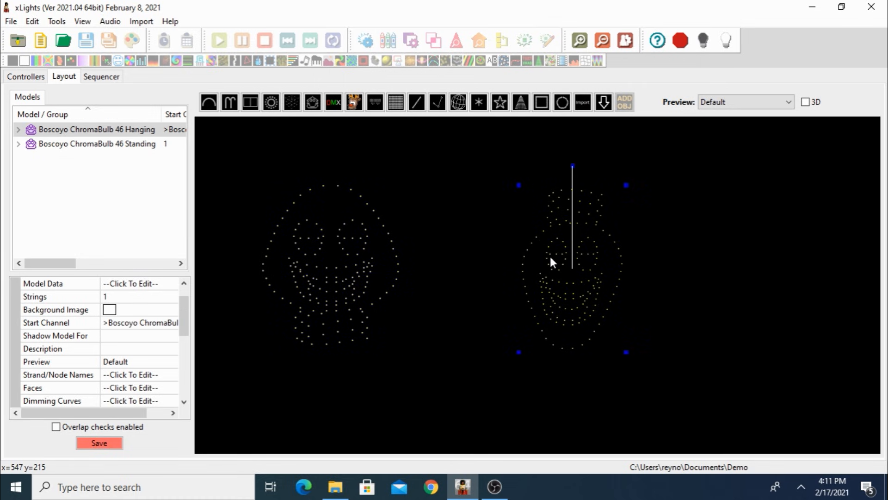
right_click(551, 261)
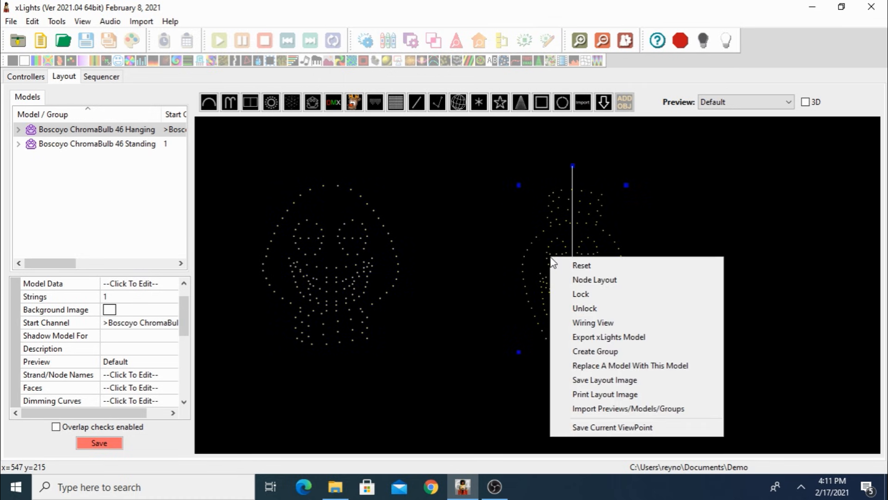
left_click(590, 324)
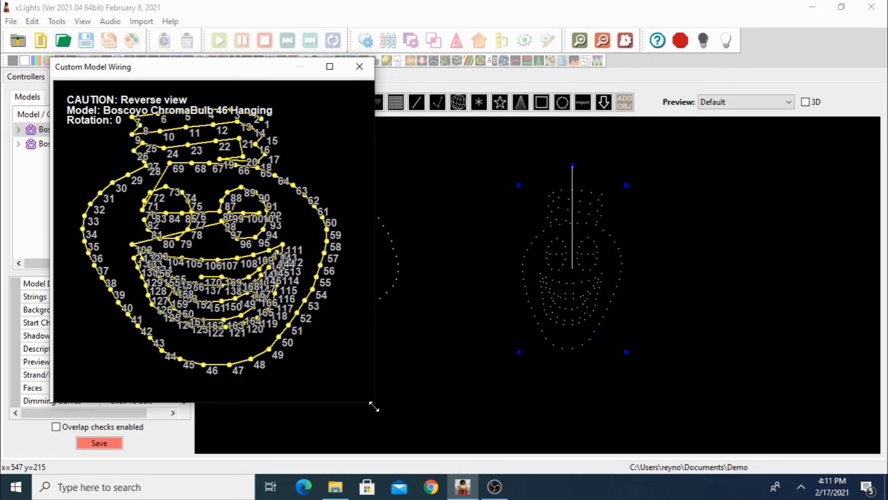
left_click_drag(374, 402, 410, 476)
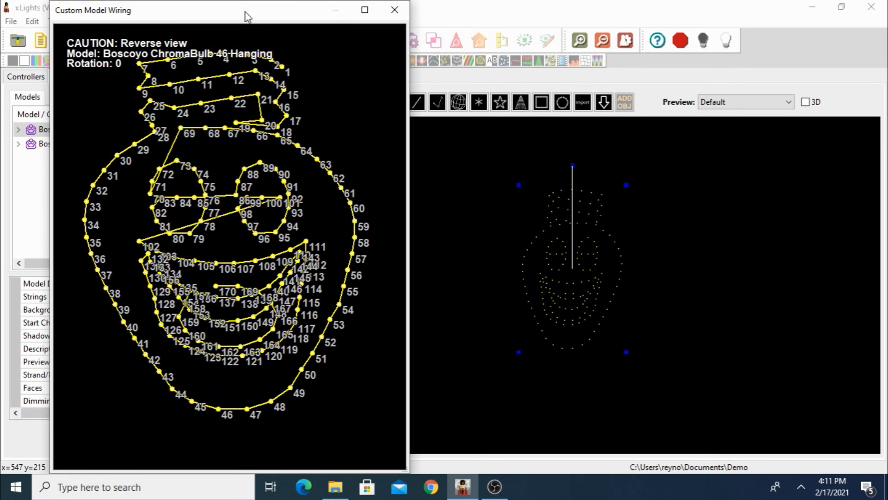
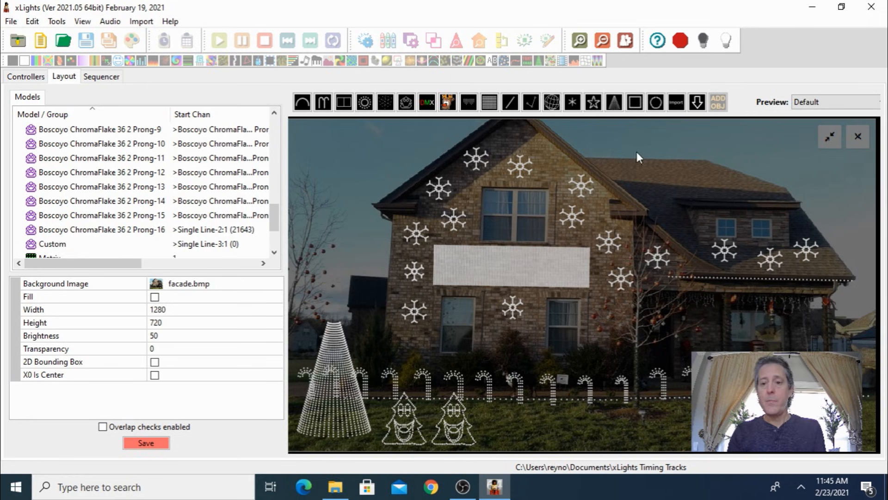
Import the Hanging Light with Face model from the 2021Show folder onto the upper roof of the house layout.
left_click(677, 101)
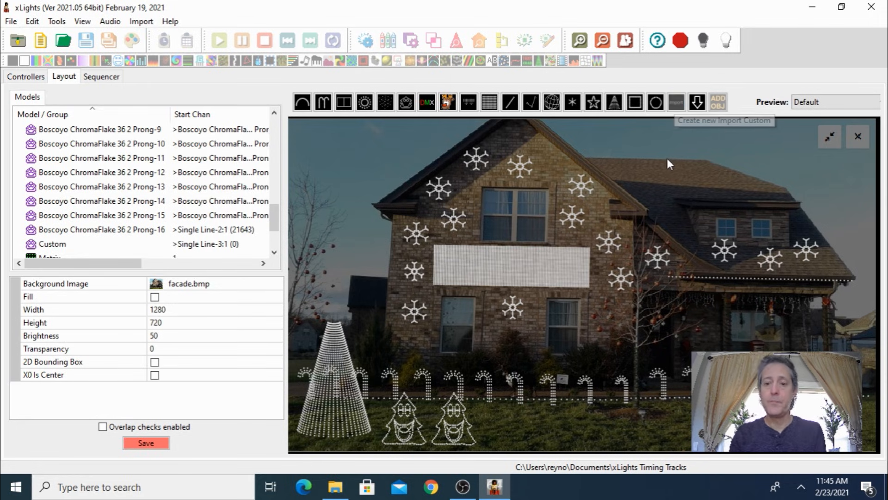
left_click(707, 209)
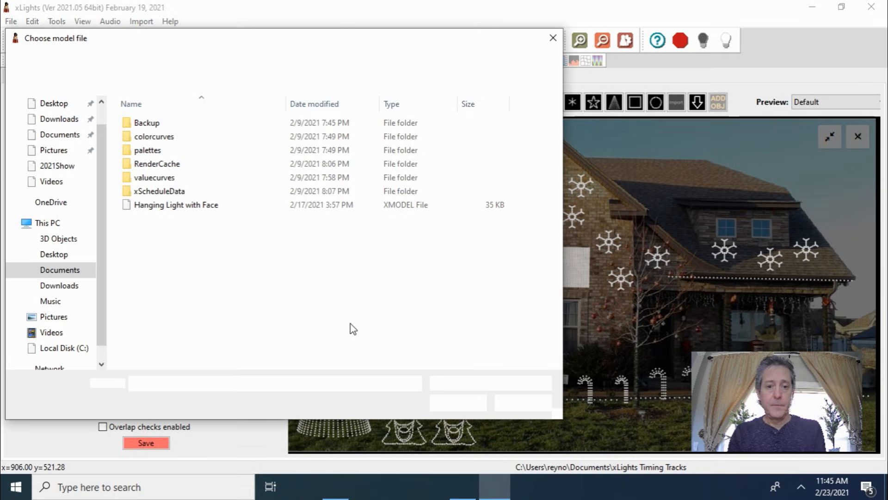
left_click(168, 208)
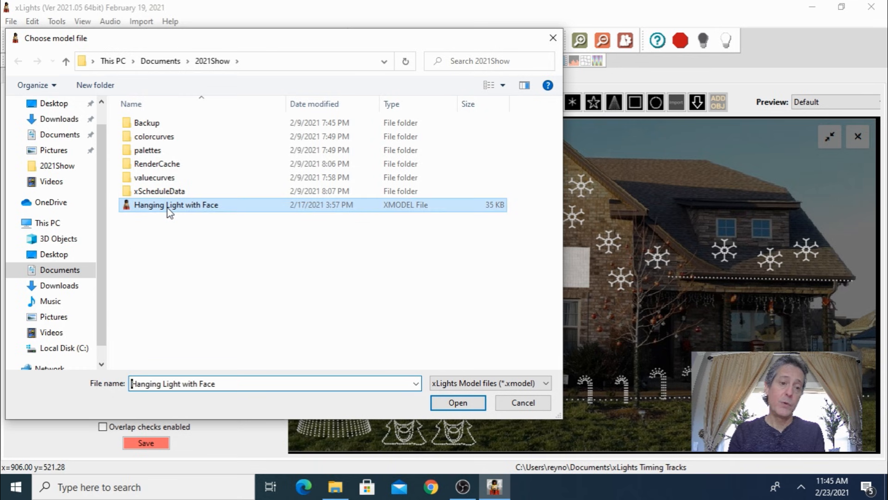
left_click(468, 404)
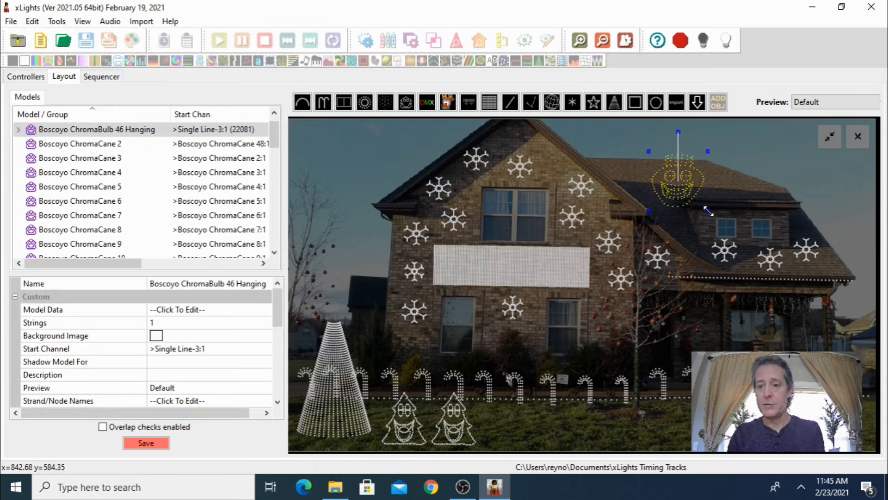
Enlarge the imported hanging bulb, mainly in height, and reposition it over the upper roof, above the porch snowflakes.
left_click_drag(708, 210, 713, 255)
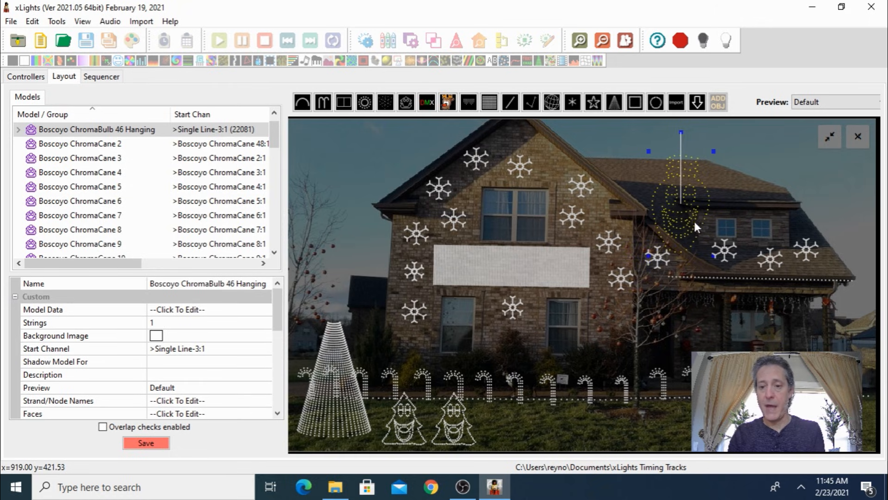
left_click_drag(688, 212, 696, 198)
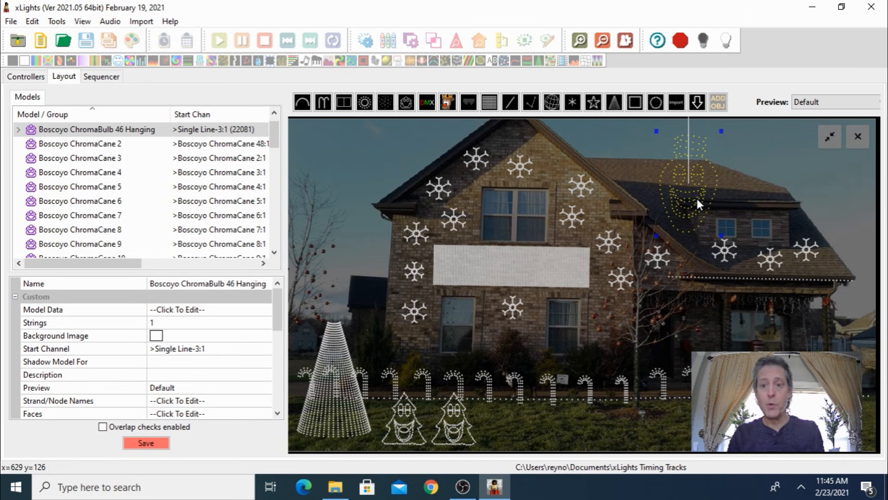
left_click_drag(693, 199, 687, 196)
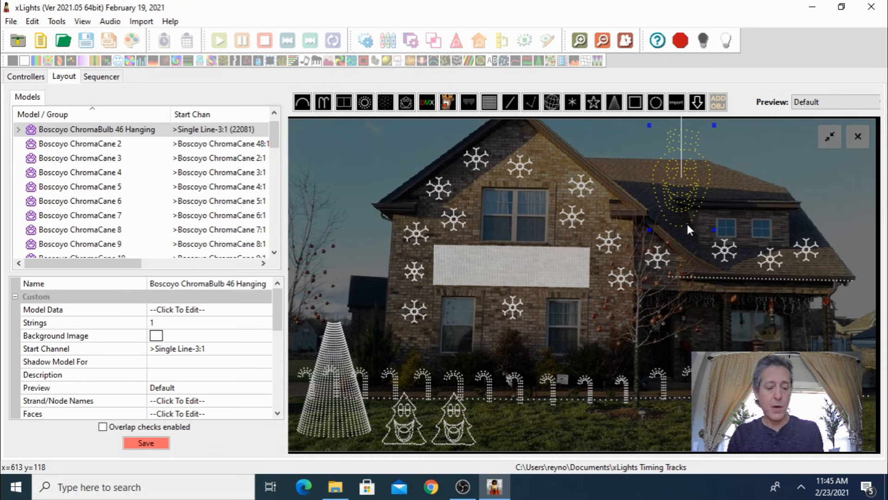
Duplicate the hanging bulb and place the copy beside the original over the upper roof.
key("ctrl+v")
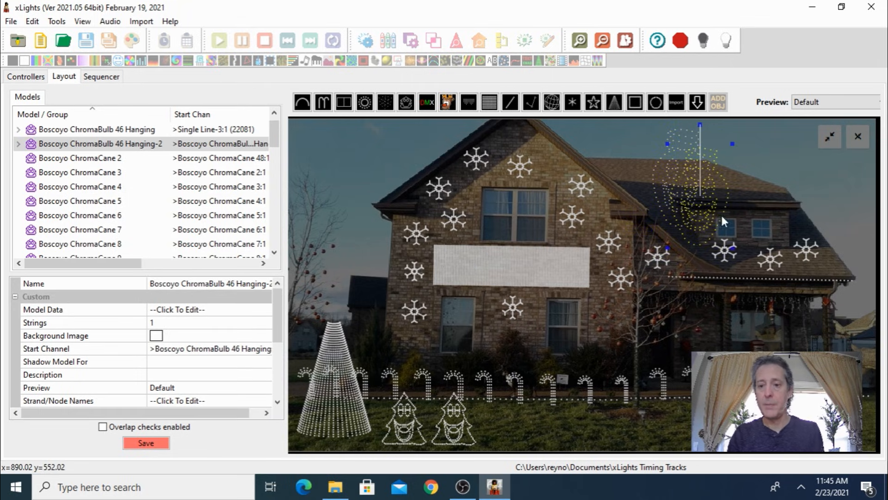
left_click_drag(727, 198, 772, 181)
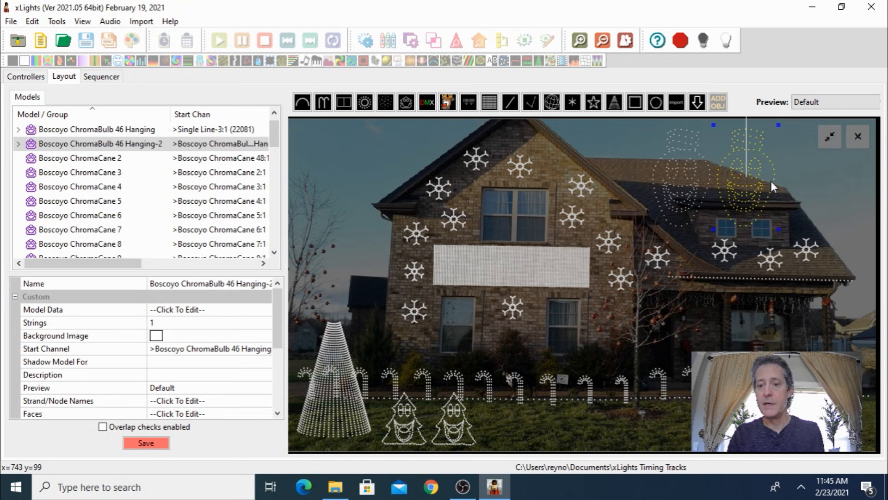
Paste a third hanging bulb over the upper roof, place it beyond the second, and shift the bulbs into an evenly spaced row.
key("ctrl+v")
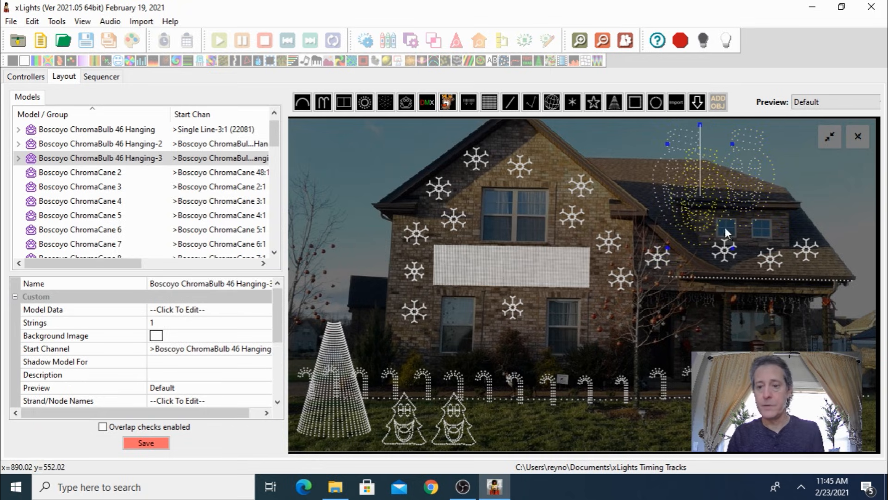
left_click_drag(708, 232, 815, 213)
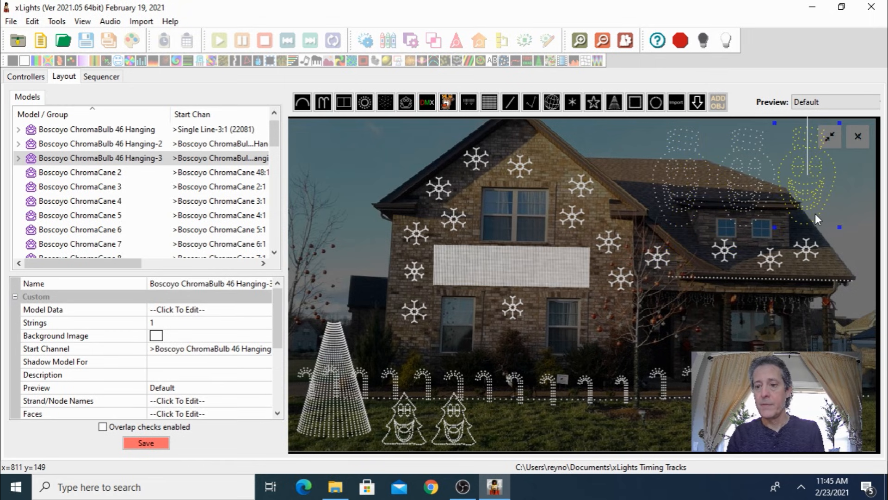
left_click_drag(667, 190, 784, 196)
left_click(722, 194)
left_click(790, 199)
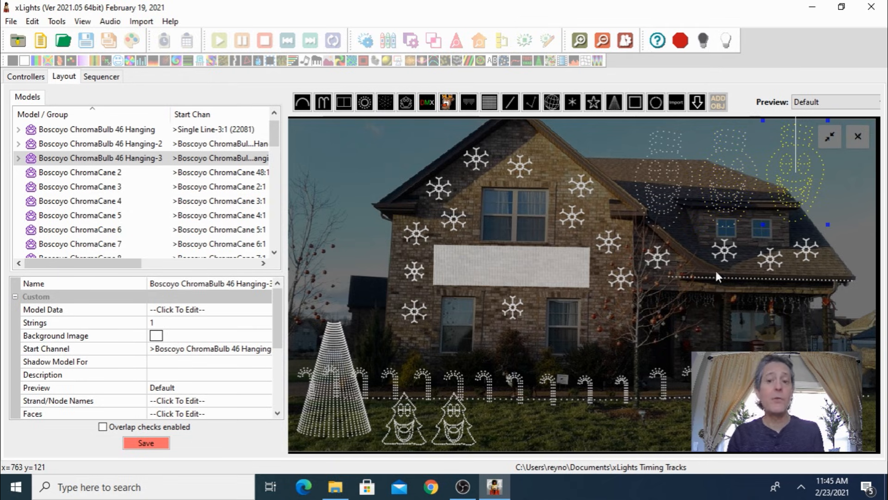
Rename the original hanging bulb, nearest the main gable, as Main Voice.
left_click(671, 182)
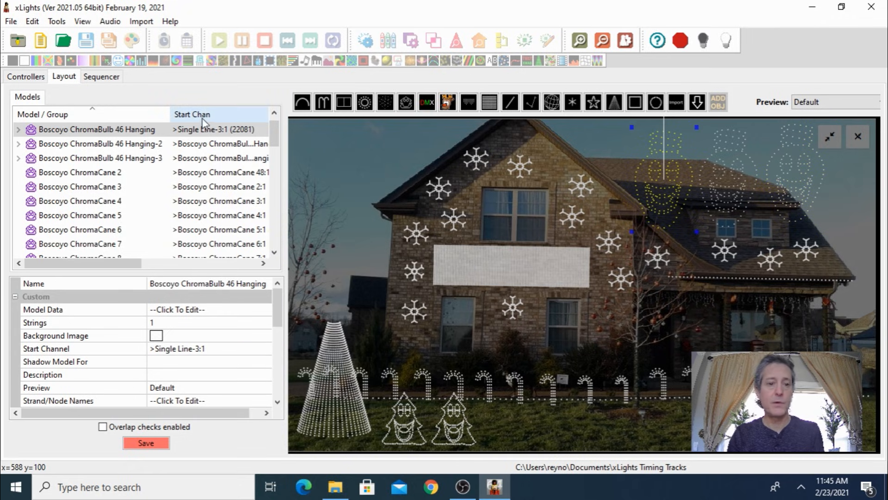
left_click(206, 283)
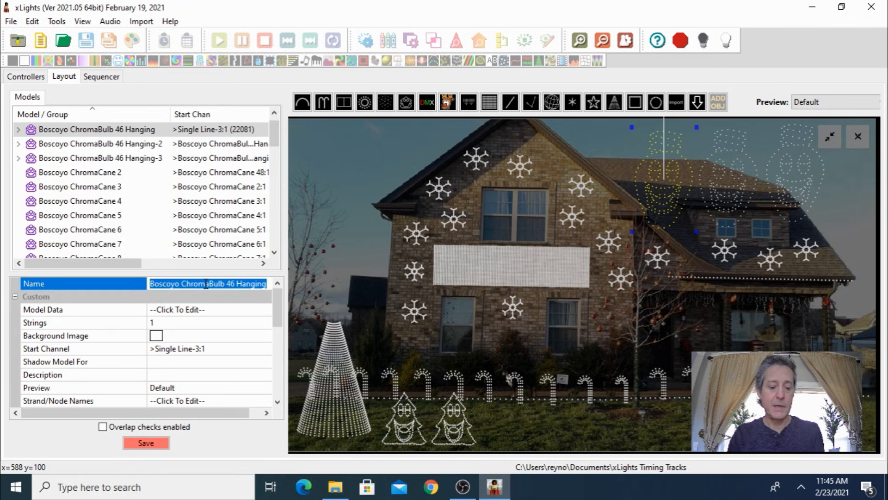
type("Main Voic")
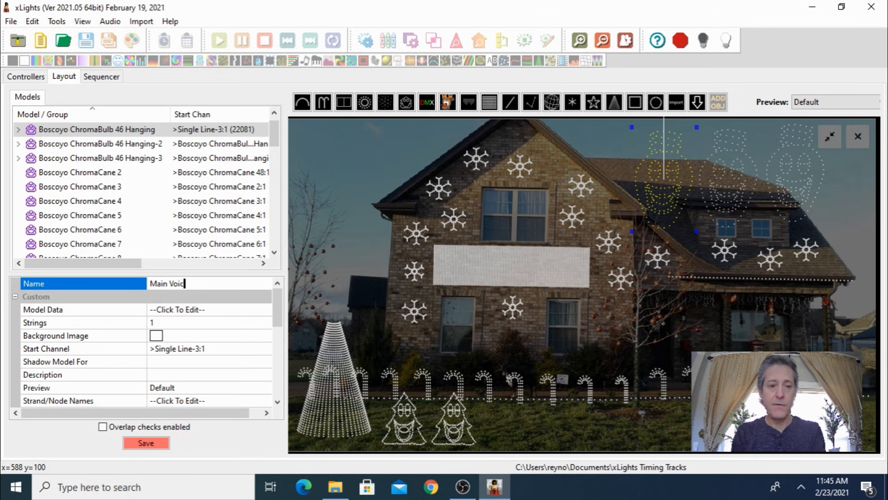
type("e")
key("Return")
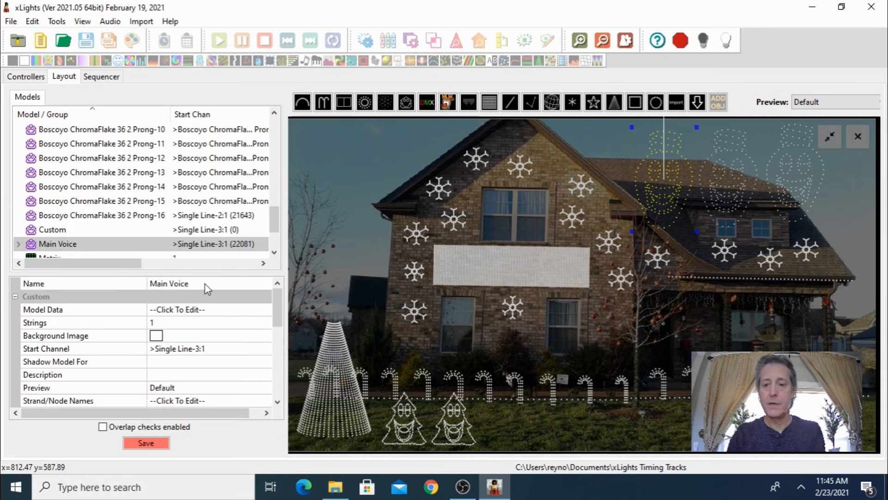
Rename the middle hanging bulb as Chorus1 and copy that name for reuse.
left_click(717, 182)
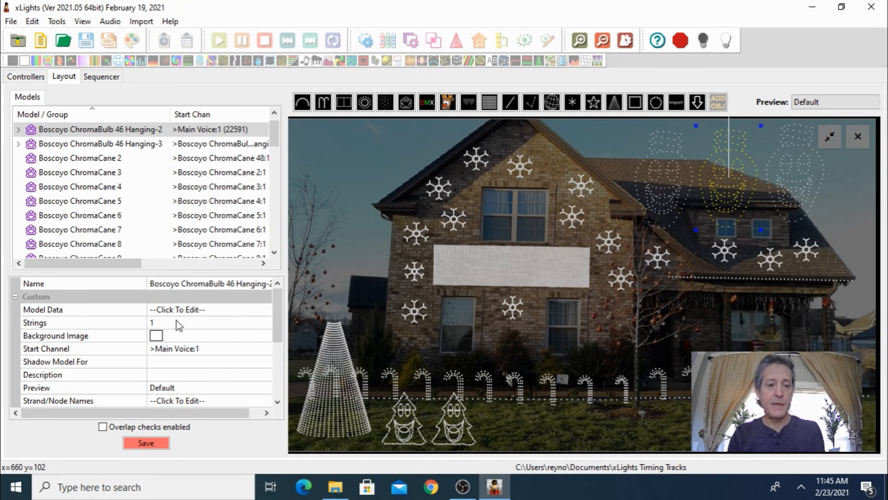
left_click(185, 283)
type("Ch")
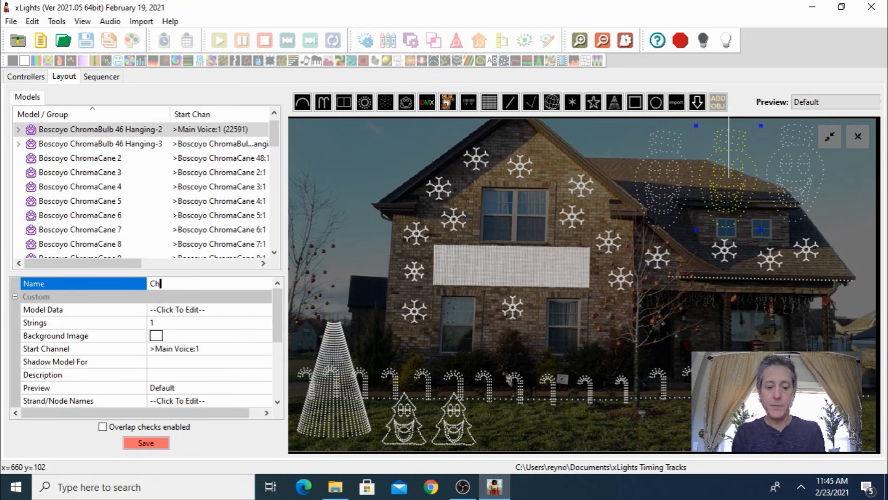
type("rosus")
key("BackSpace")
key("BackSpace")
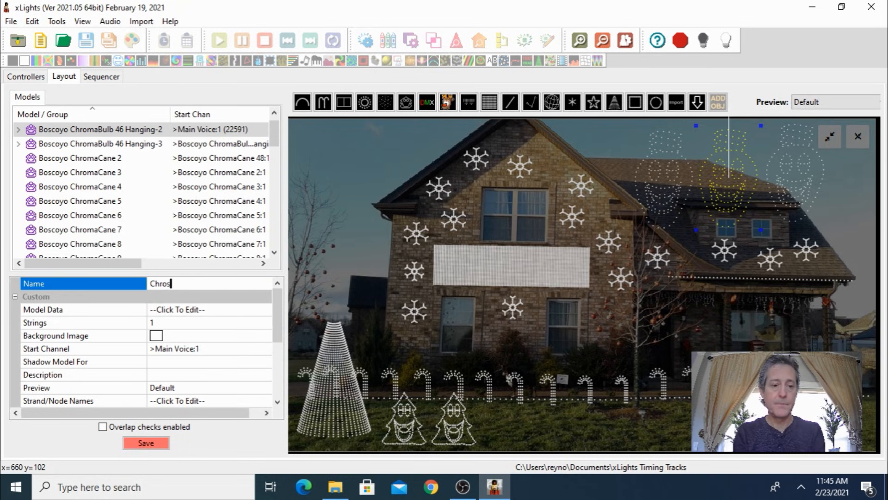
key("BackSpace")
key("BackSpace")
key("BackSpace")
type("rus")
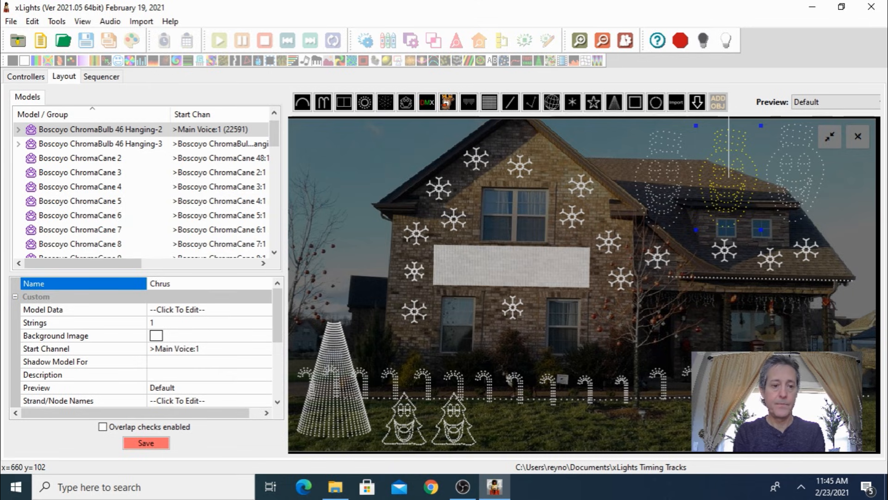
key("BackSpace")
key("BackSpace")
key("BackSpace")
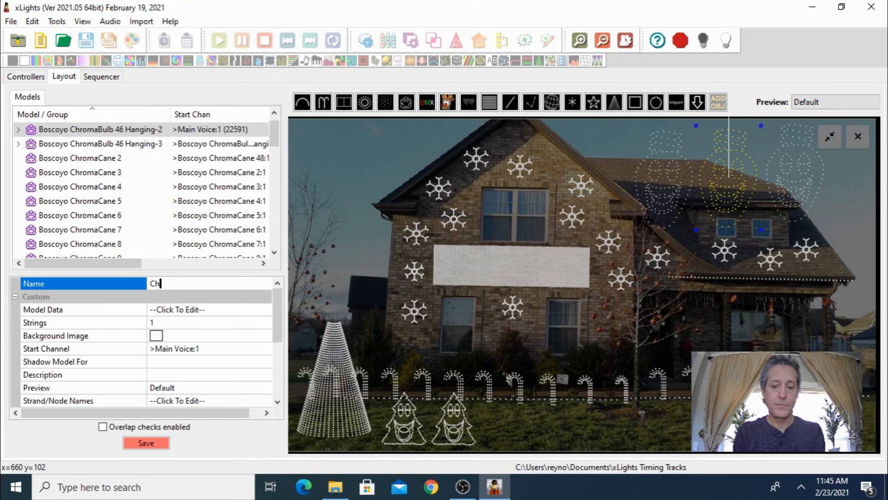
type("orus1")
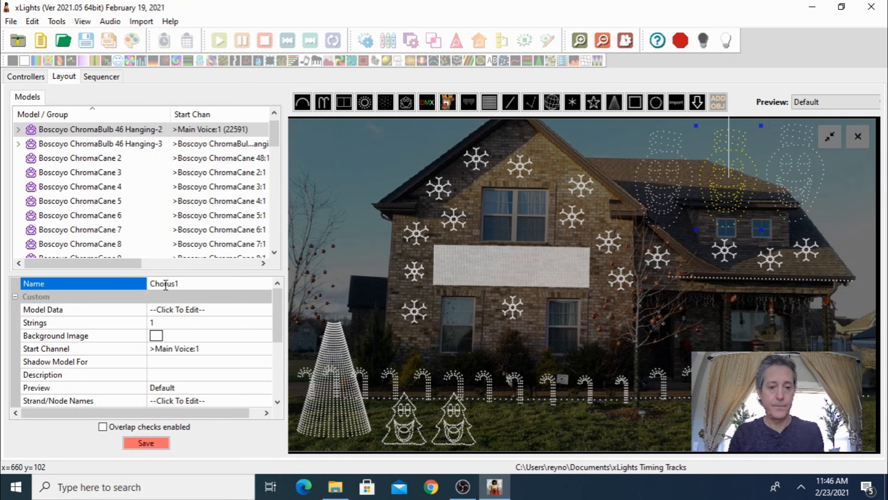
key("Return")
key("ctrl+c")
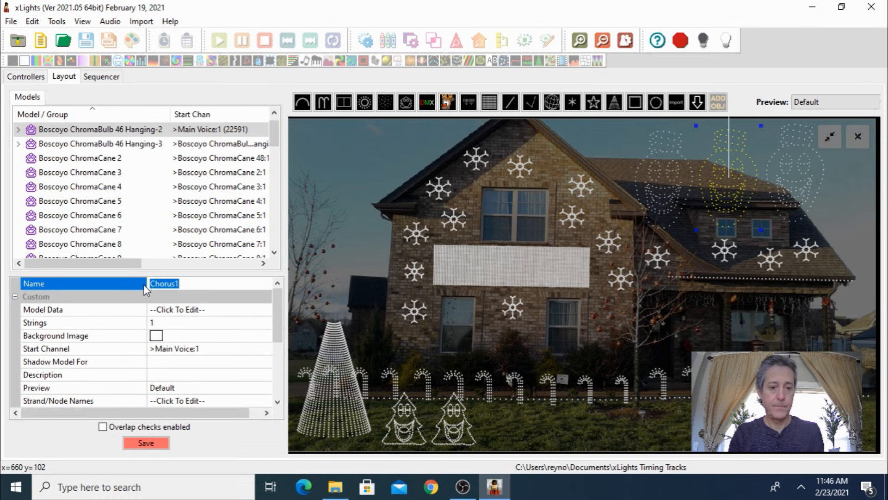
key("Return")
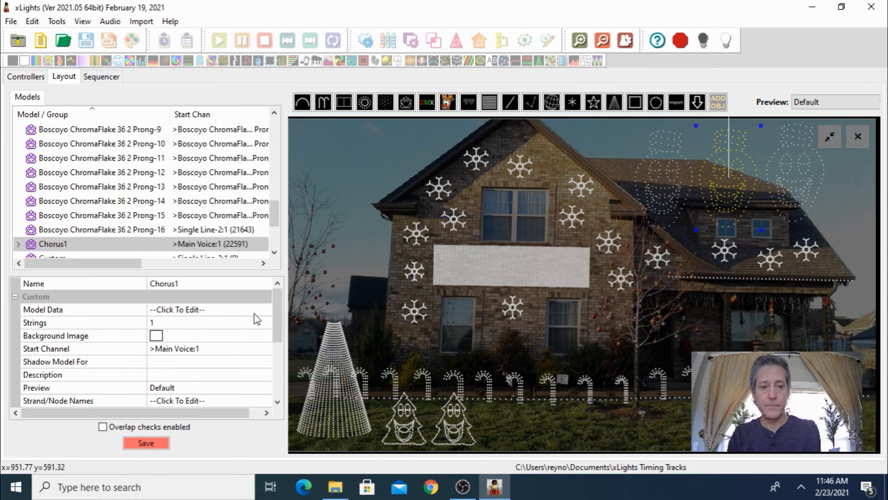
Rename the third hanging bulb as Chorus2, and check the names of all three bulbs.
left_click(784, 180)
left_click(177, 285)
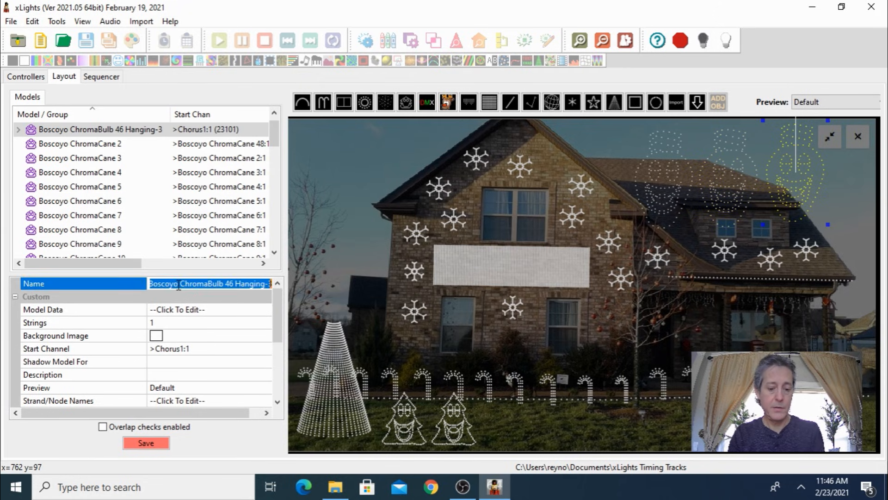
key("ctrl+v")
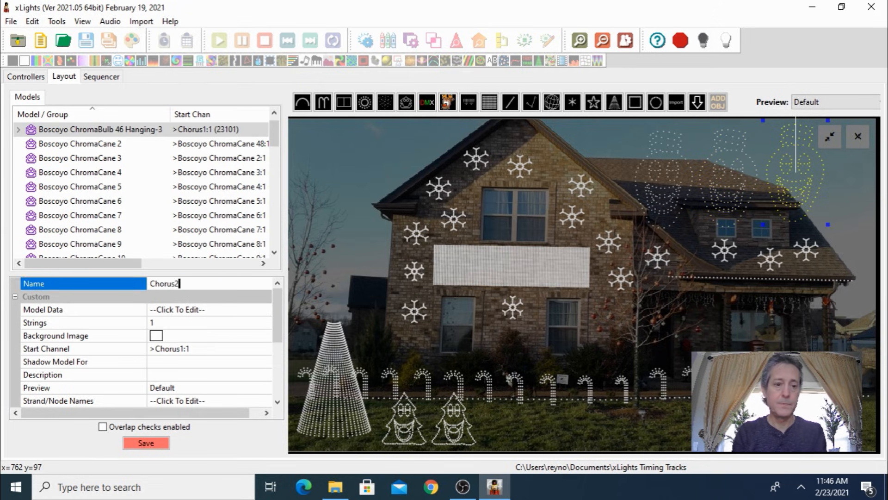
key("BackSpace")
type("2")
key("Return")
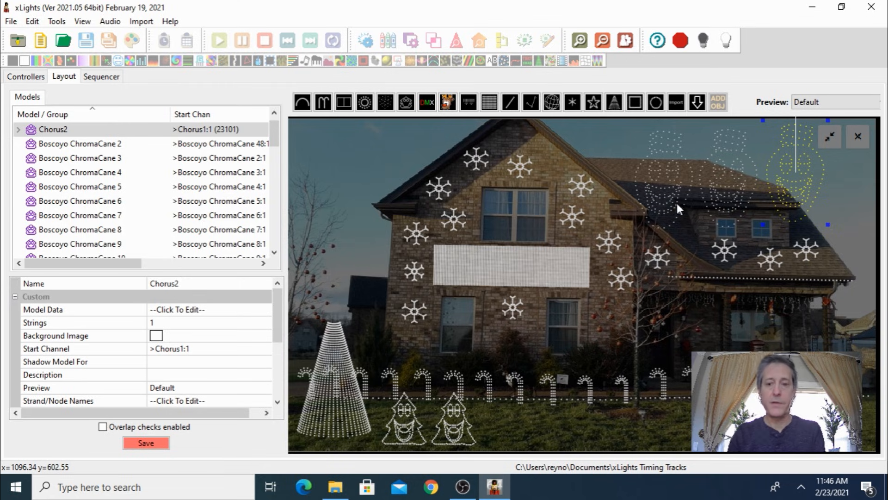
left_click(670, 176)
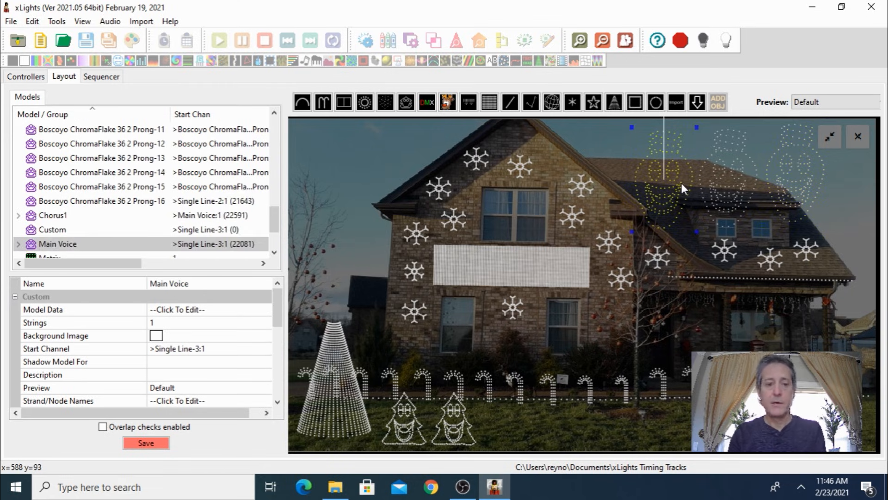
left_click(726, 185)
left_click(798, 189)
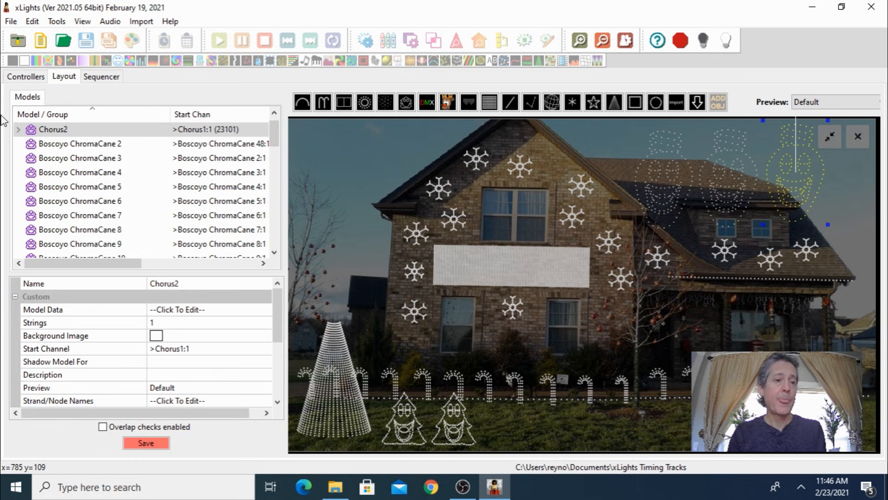
Create a new musical sequence from Imagine Dragons - White Christmas at 20fps (50ms) with the All Models view, using Quick Start.
left_click(42, 42)
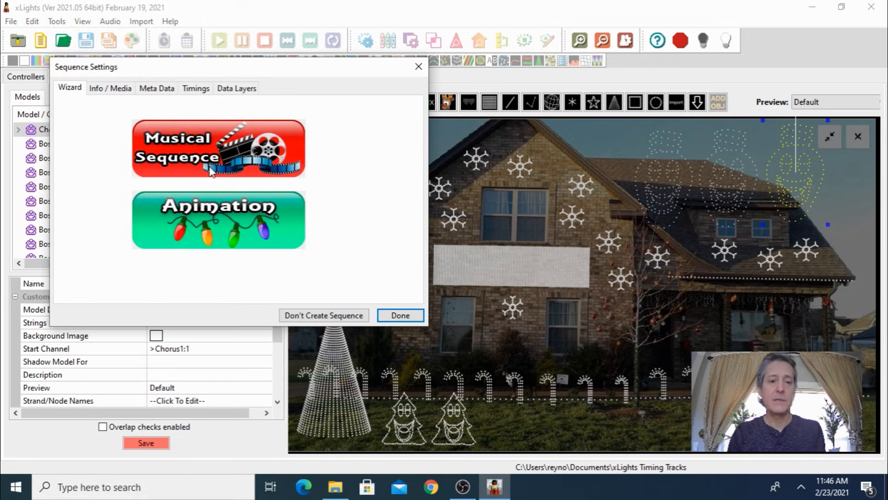
left_click(210, 151)
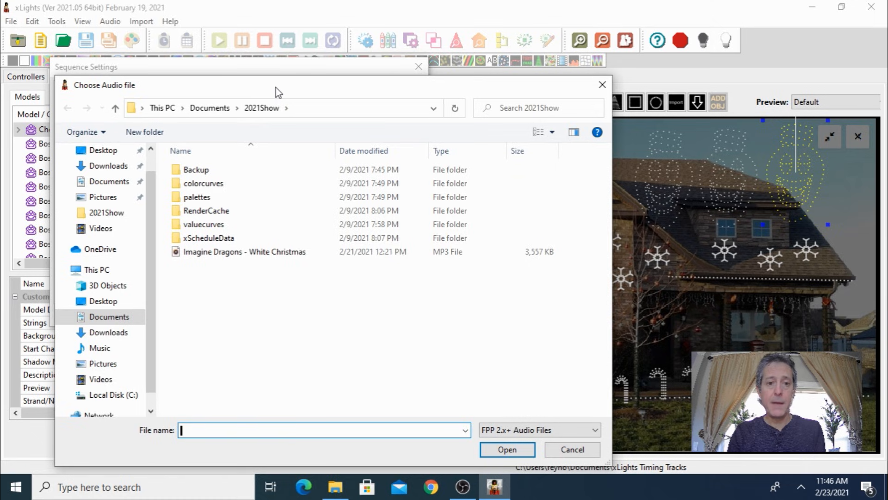
left_click_drag(273, 91, 279, 66)
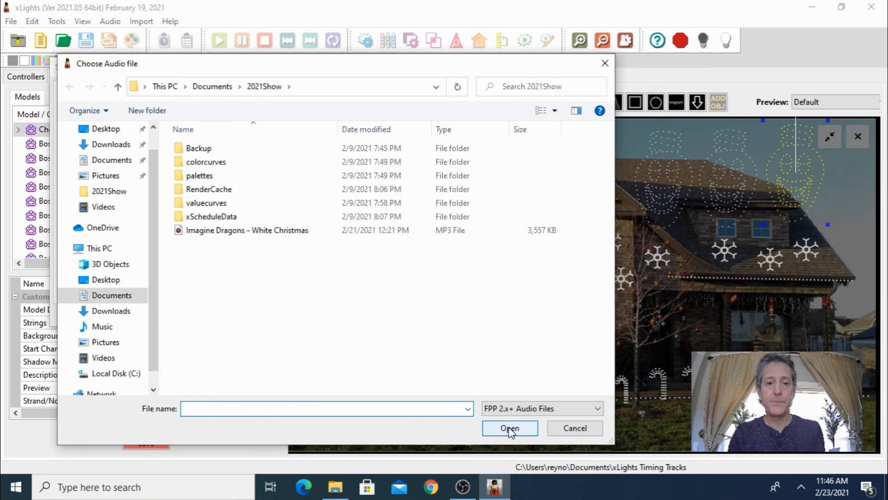
left_click(246, 232)
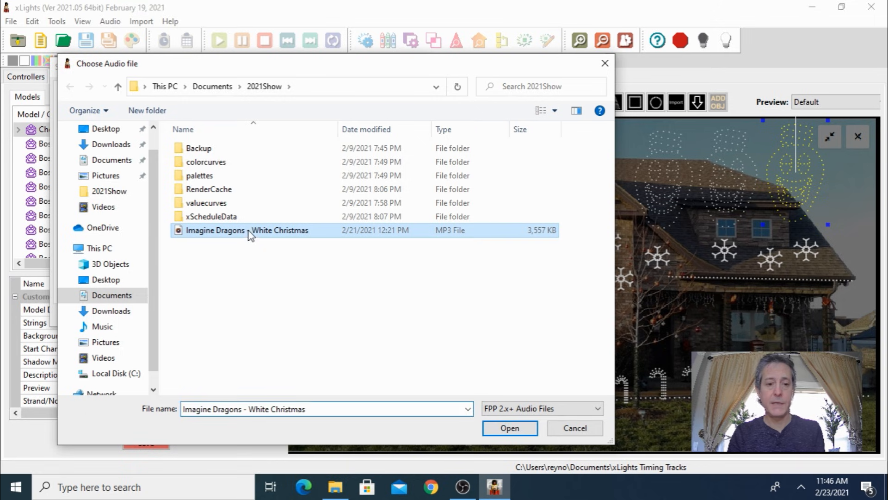
left_click(510, 428)
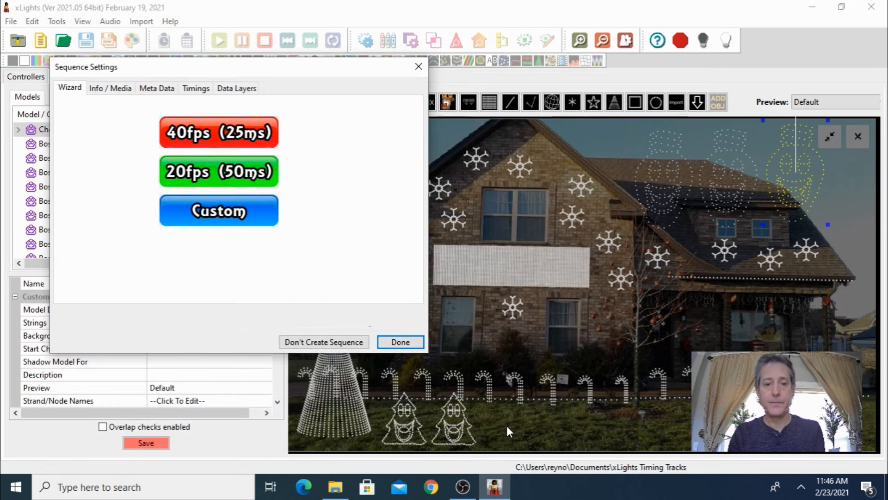
left_click(219, 185)
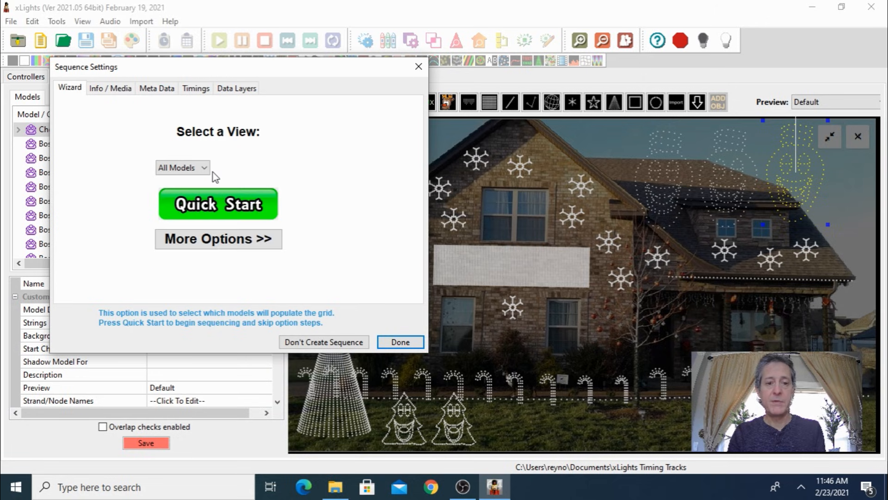
left_click(218, 210)
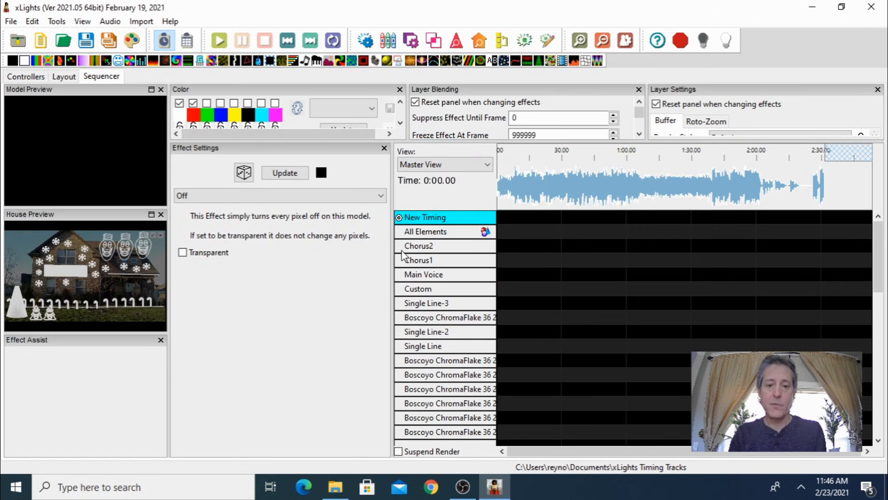
Widen the sequencer grid by narrowing the effect settings area, and play the opening of the song.
left_click_drag(393, 259, 284, 259)
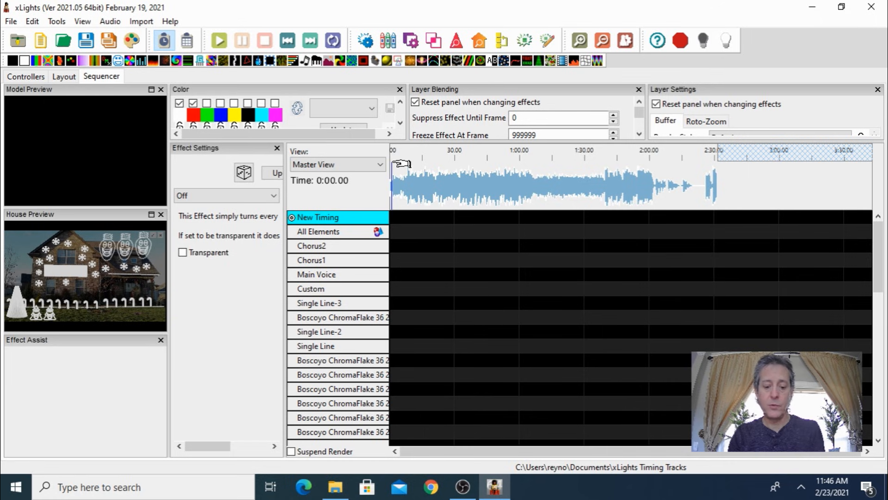
key("space")
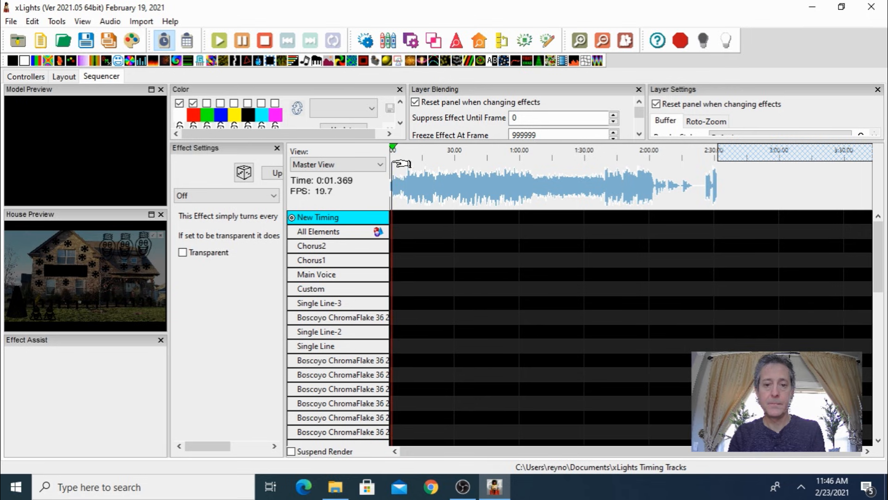
left_click(580, 40)
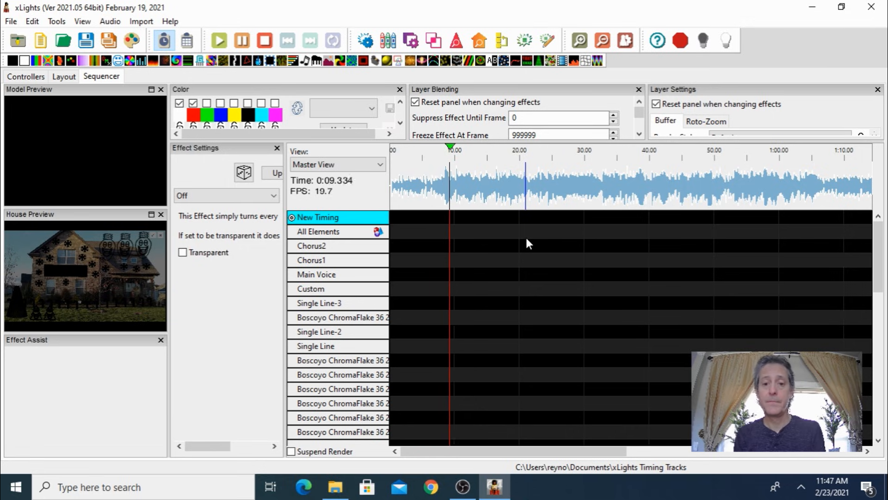
key("space")
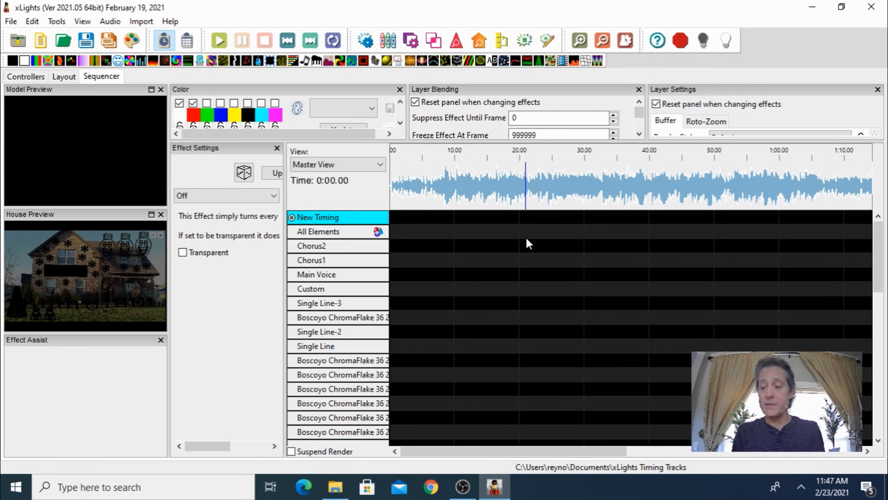
Add a new timing track with the Empty interval and name it Main Voice.
left_click(581, 42)
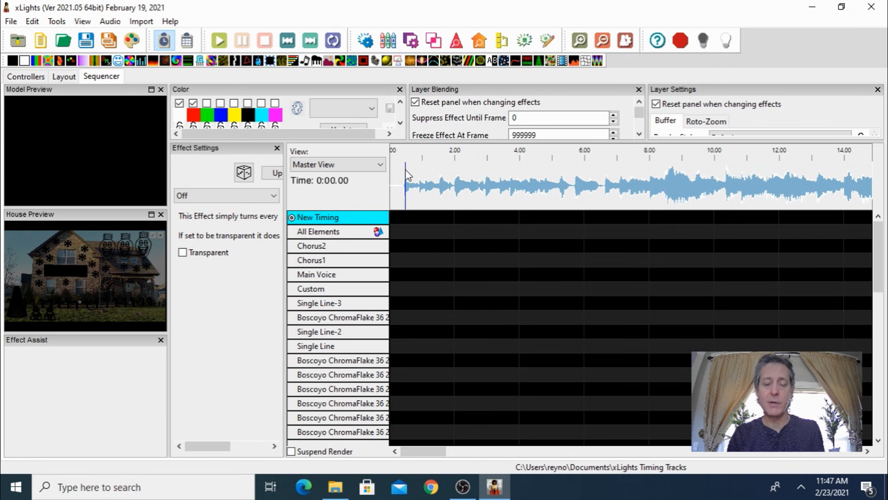
right_click(348, 218)
left_click(396, 226)
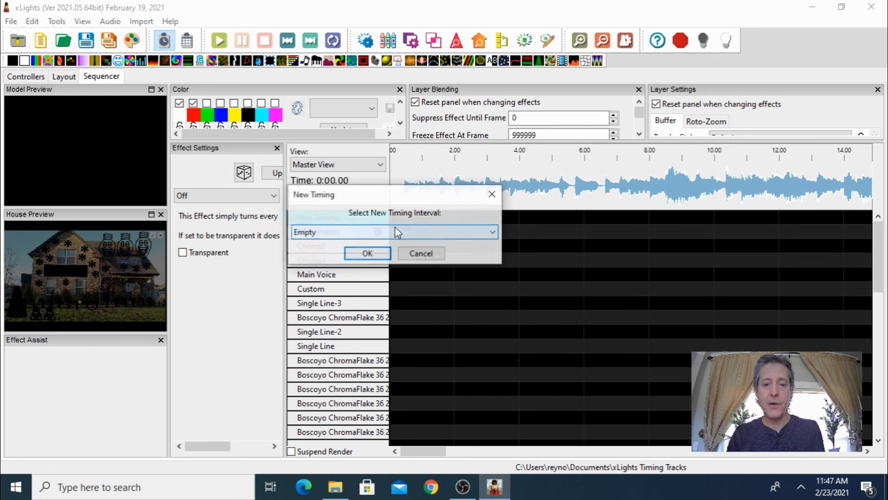
left_click(375, 254)
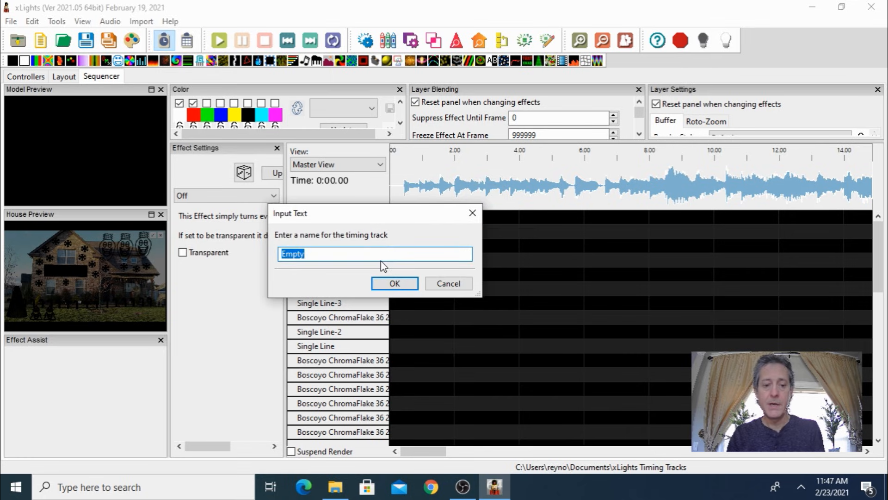
type("Main Voice")
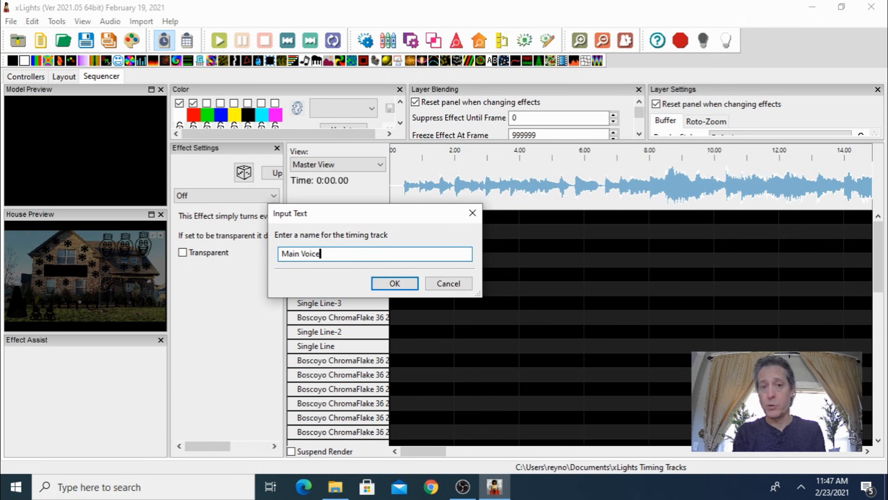
key("Return")
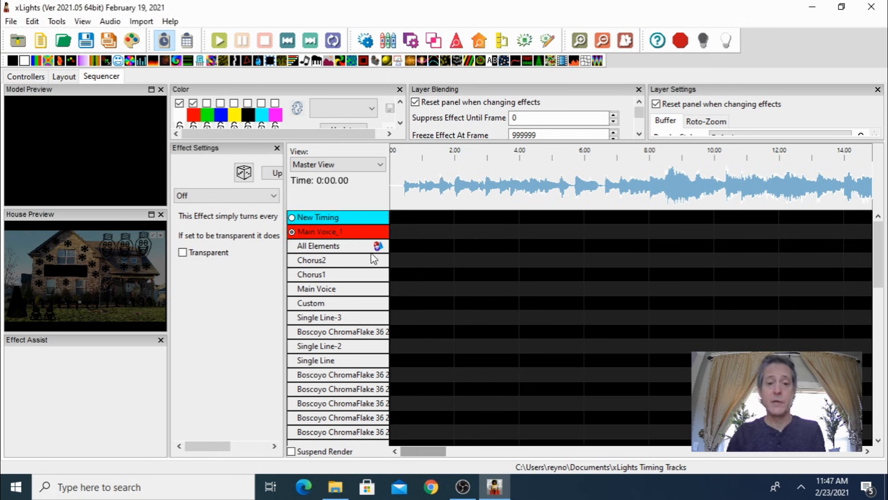
Add another timing track with the Empty interval and name it Chorus.
right_click(332, 235)
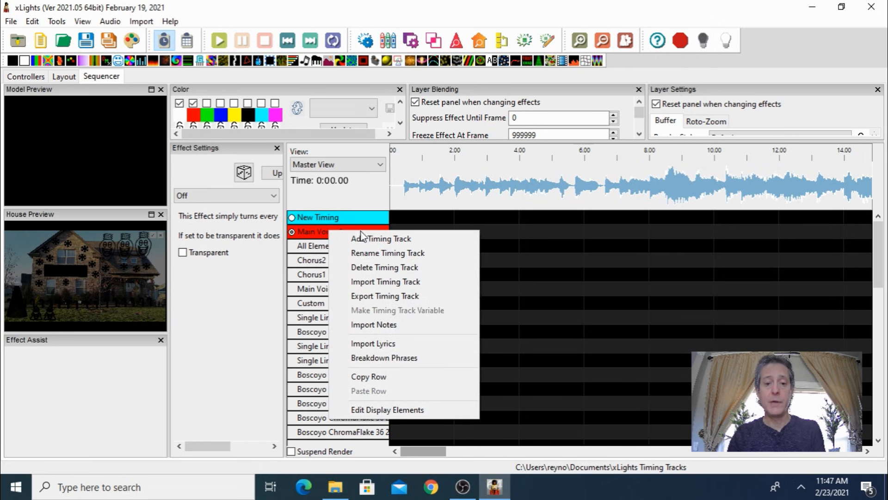
left_click(372, 239)
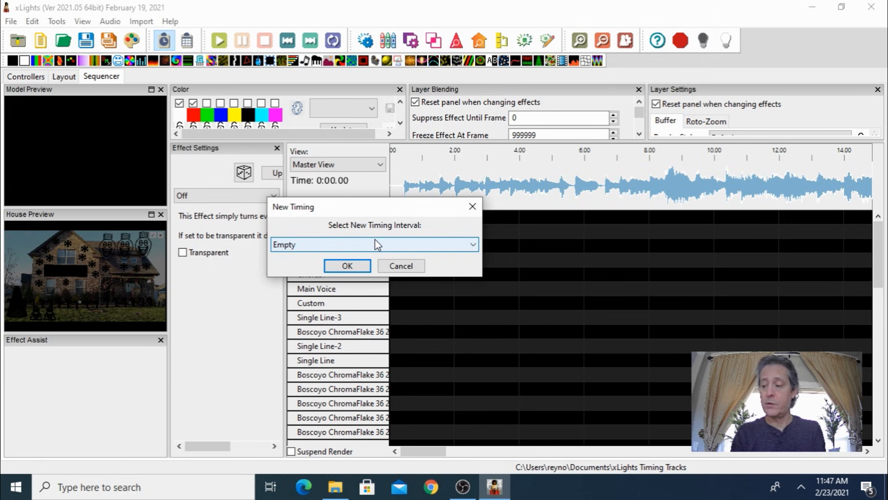
left_click(347, 265)
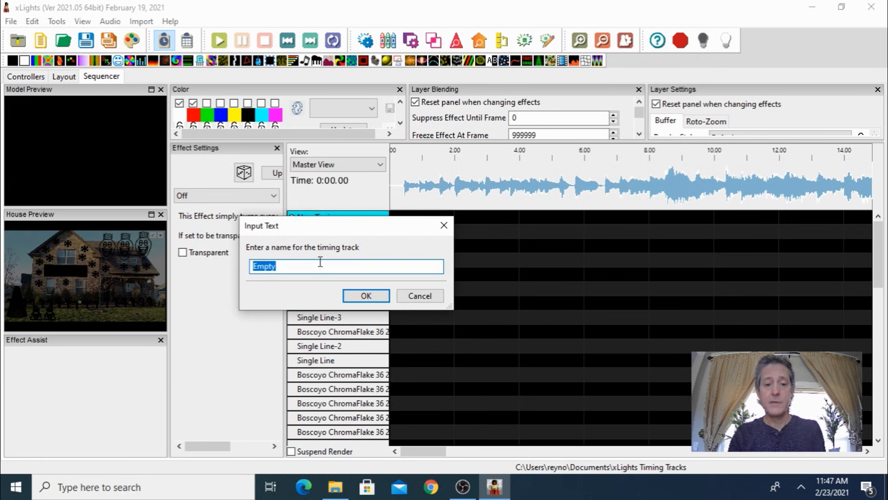
type("Chorus")
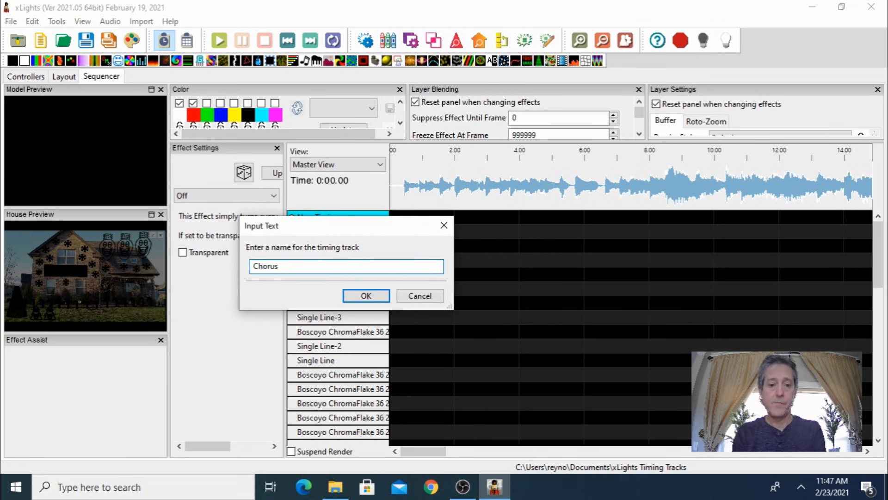
key("Return")
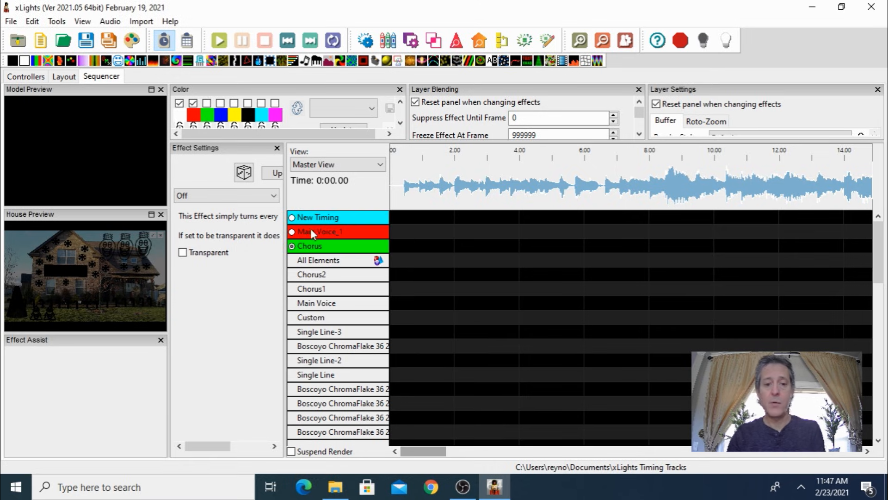
Activate the Main Voice timing track, add timing marks at 0.5 s and 1.4 s around the opening vocals, and replay that passage.
left_click(291, 218)
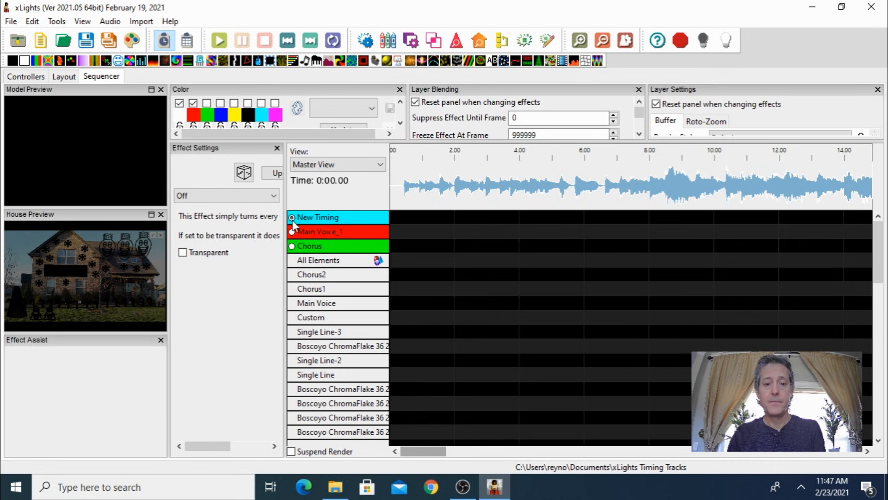
left_click(292, 246)
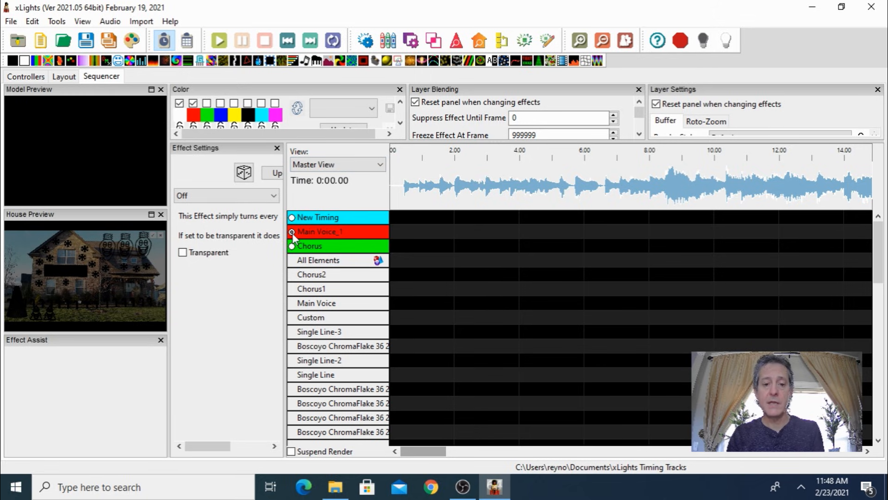
left_click(403, 153)
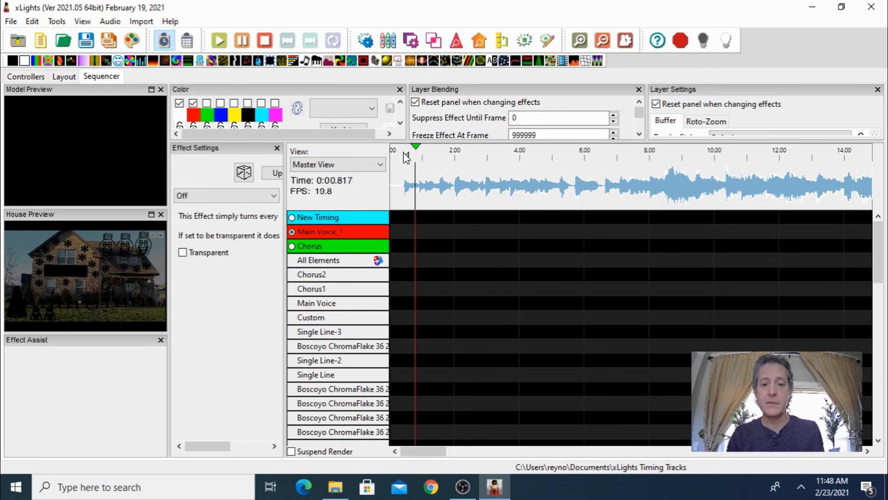
key("space")
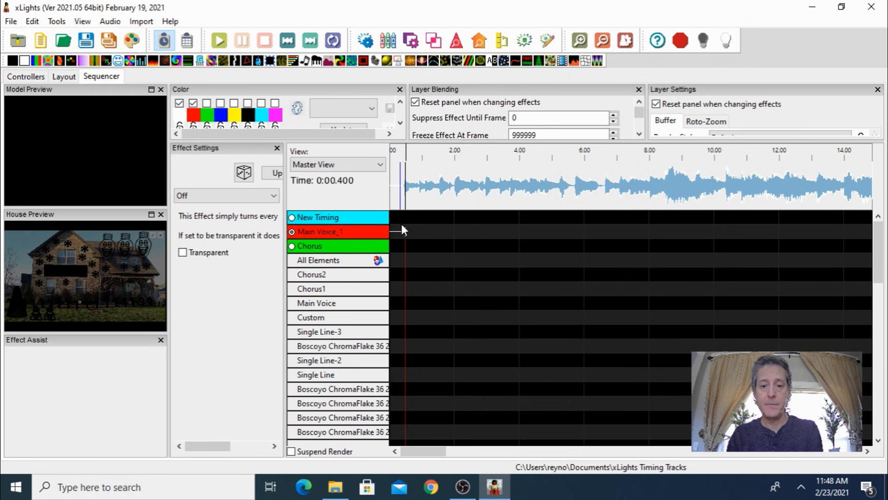
key("space")
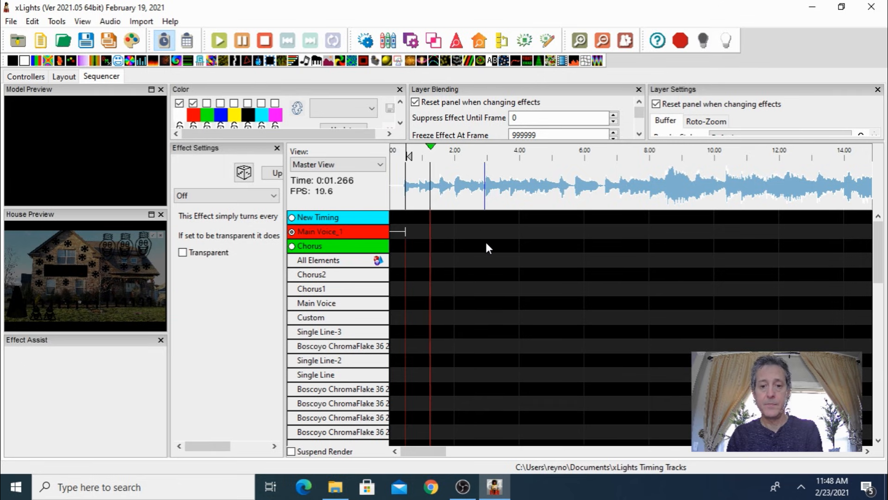
key("space")
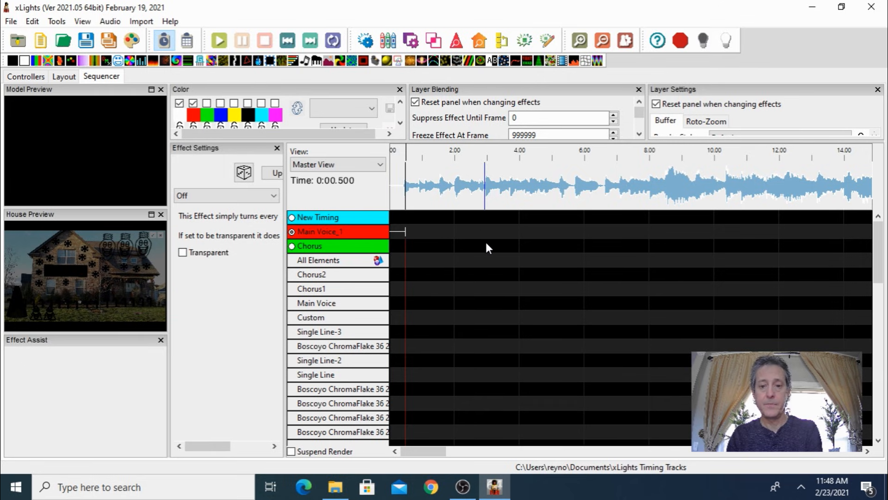
left_click(435, 185)
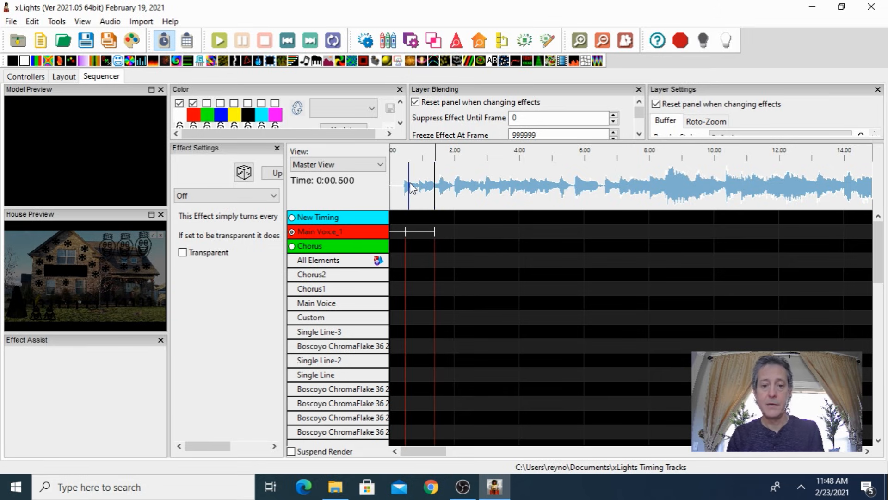
left_click(410, 185)
key("space")
key("space")
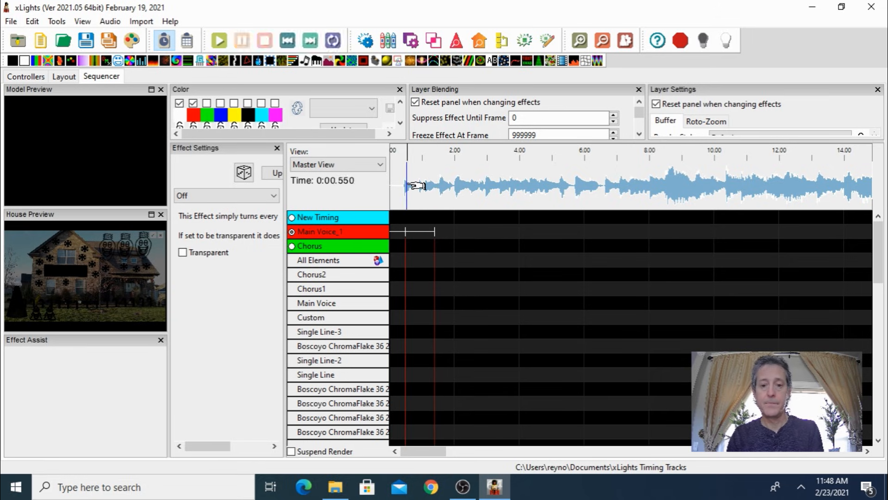
Label the Main Voice timing segment from 0.5 s to 1.4 s as Badum Badum.
left_click(580, 41)
left_click(579, 40)
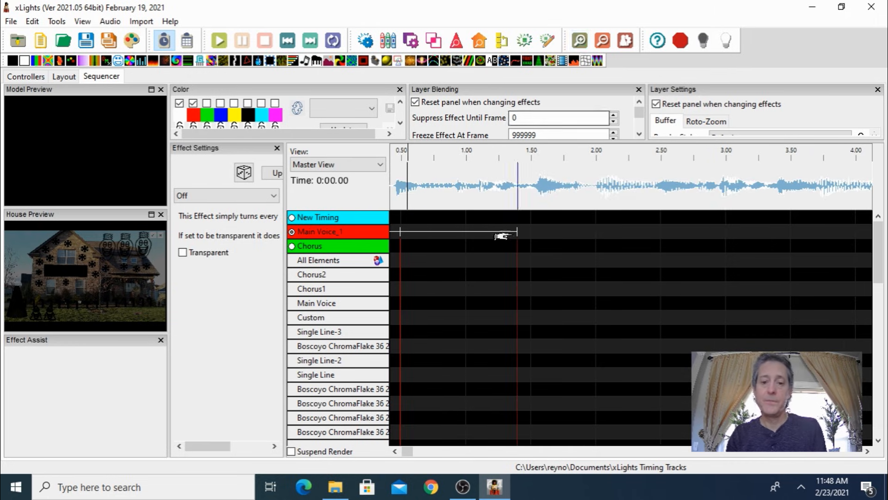
left_click(406, 451)
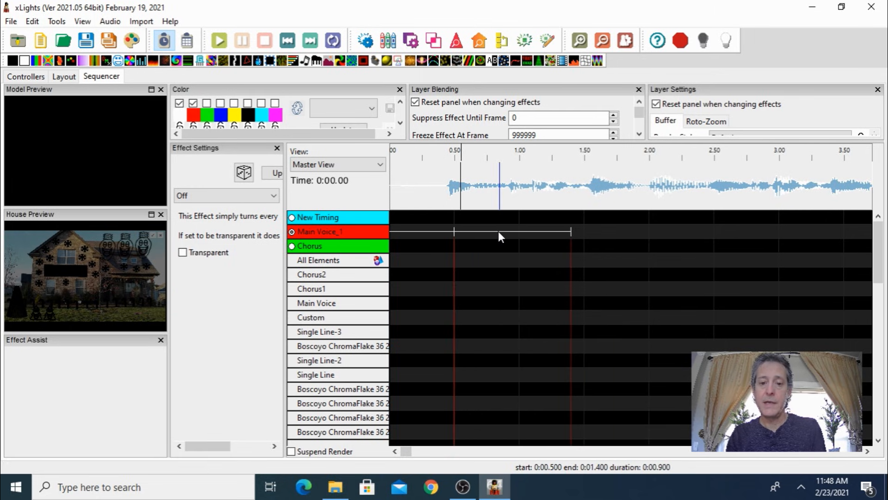
double_click(511, 231)
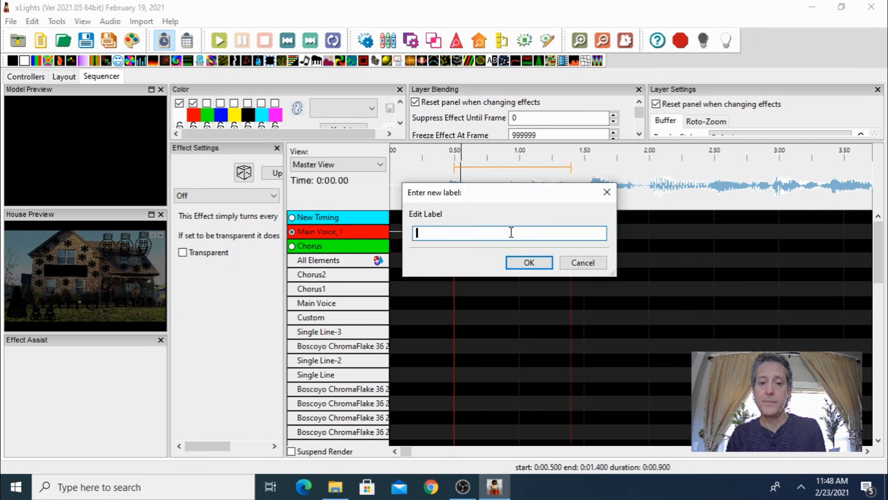
type("B")
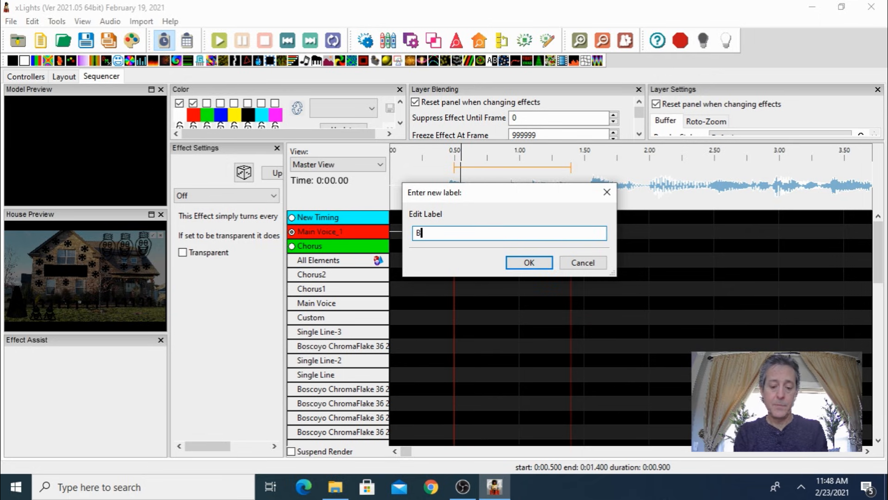
type("adum Badum")
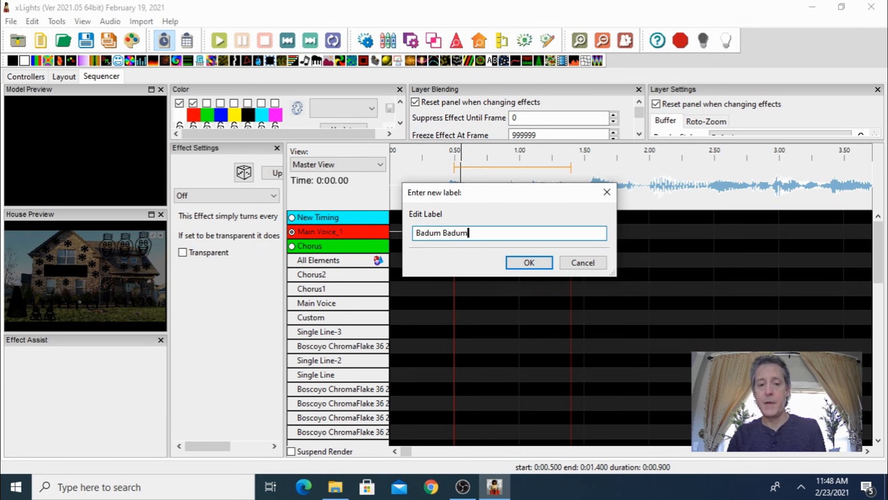
left_click(529, 262)
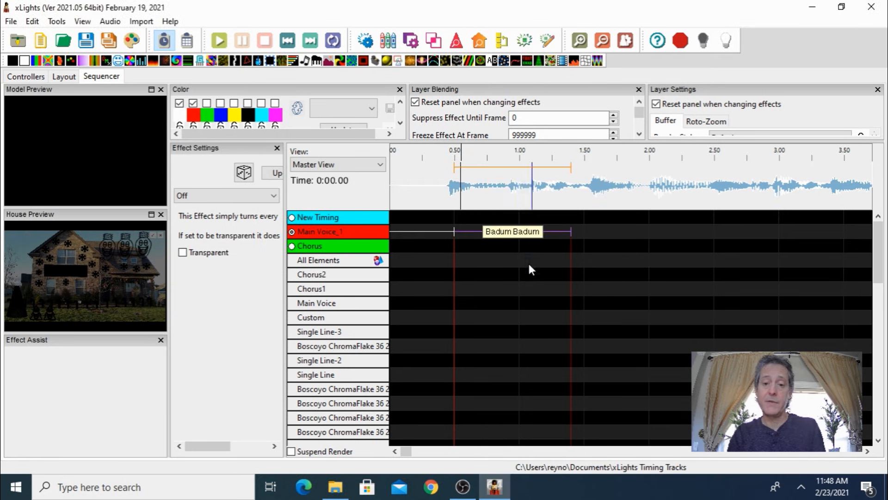
Break the Badum Badum phrase down into words, and run Breakdown Word on the first Badum.
left_click(455, 171)
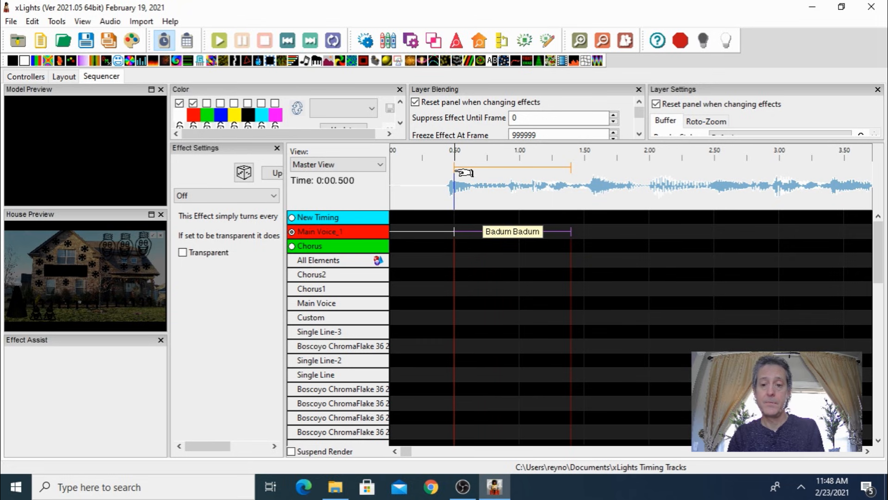
right_click(511, 237)
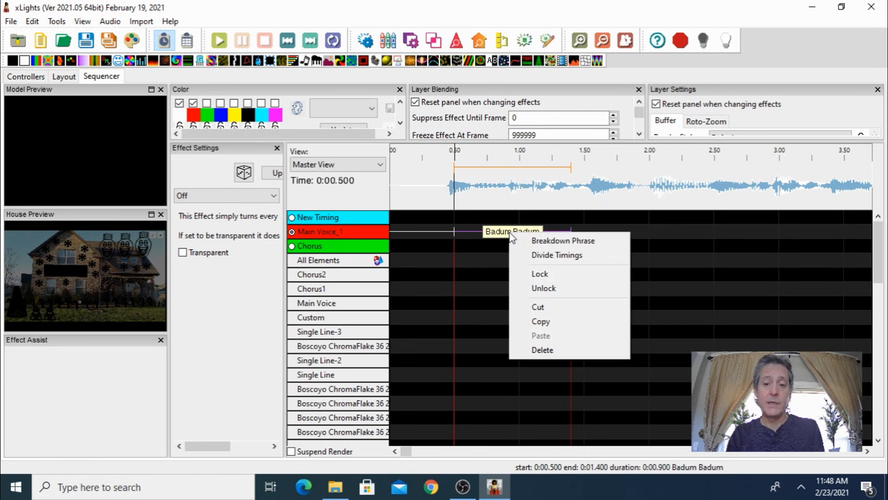
left_click(562, 240)
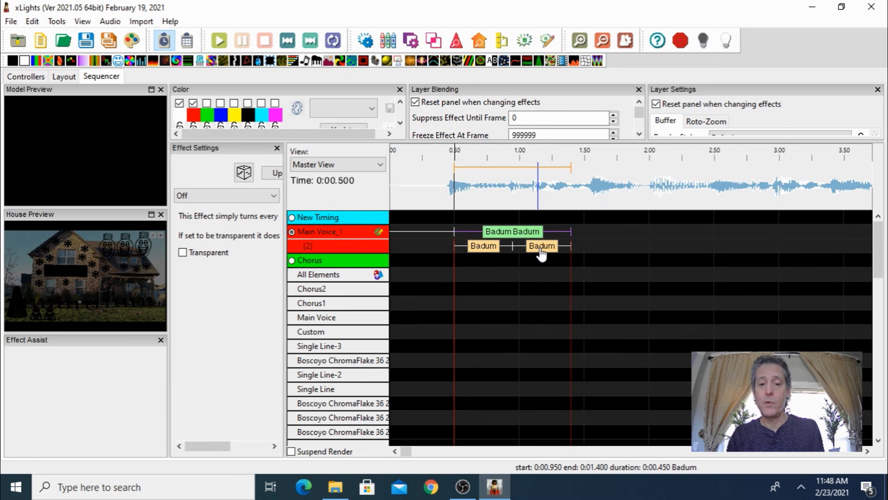
left_click(485, 251)
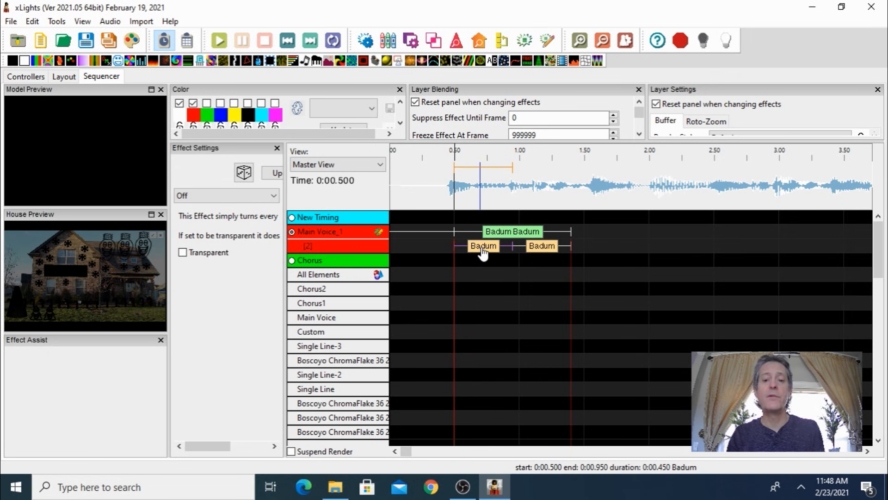
right_click(483, 253)
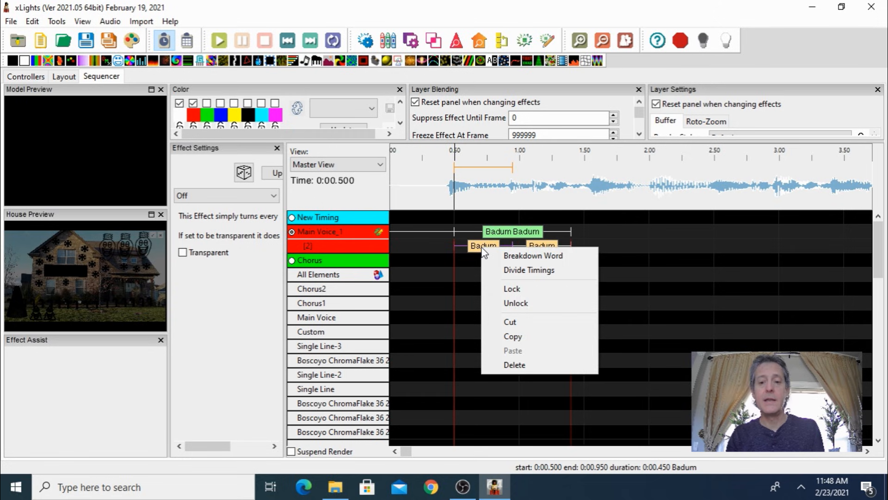
left_click(531, 257)
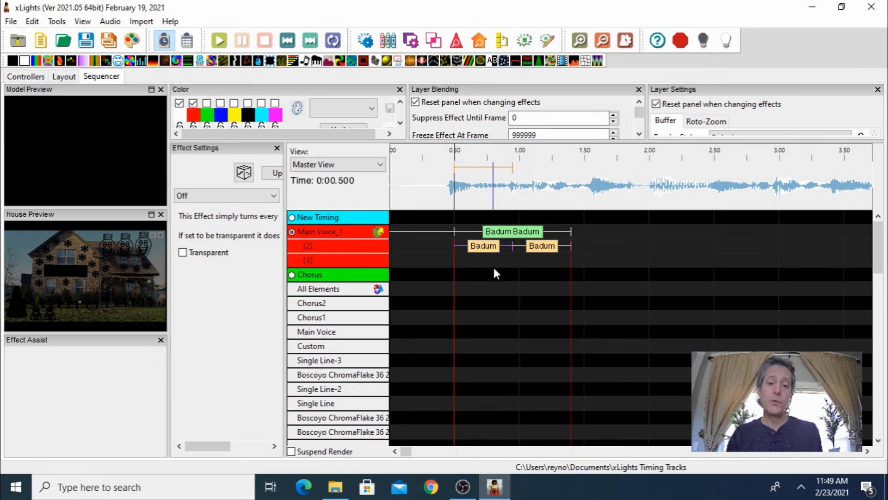
Relabel both word segments under the Badum Badum phrase as Hello.
double_click(485, 251)
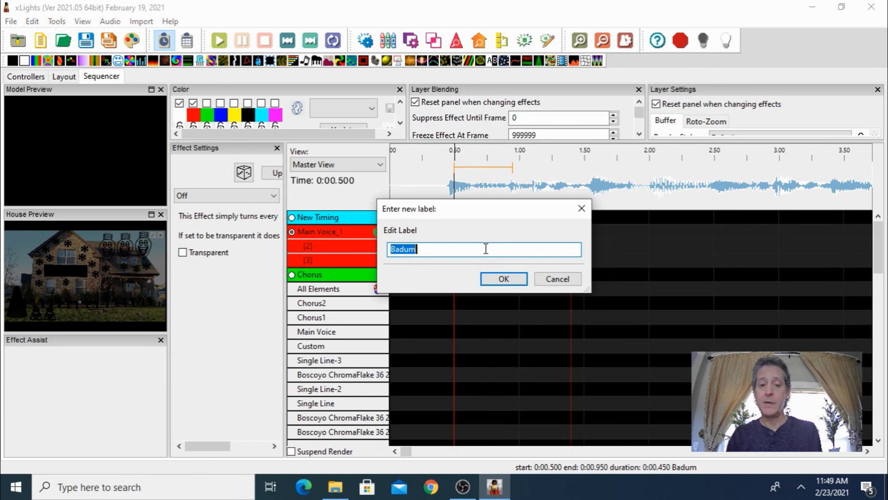
type("Hello")
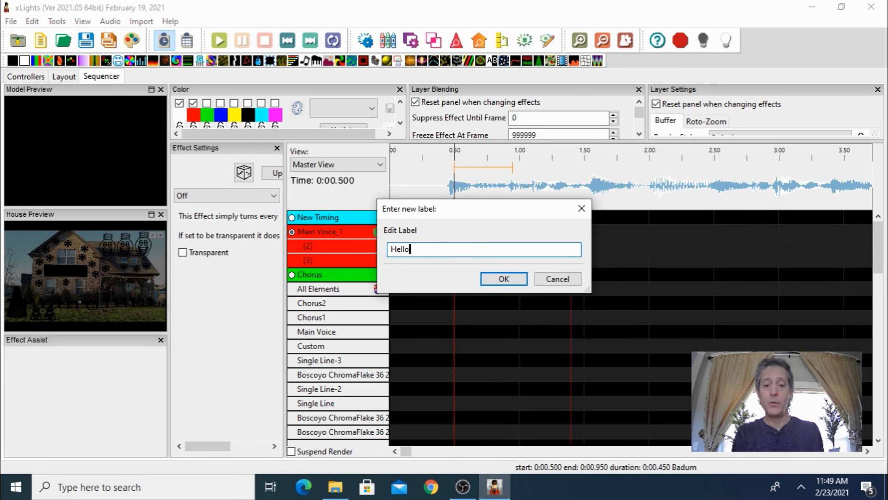
left_click(504, 279)
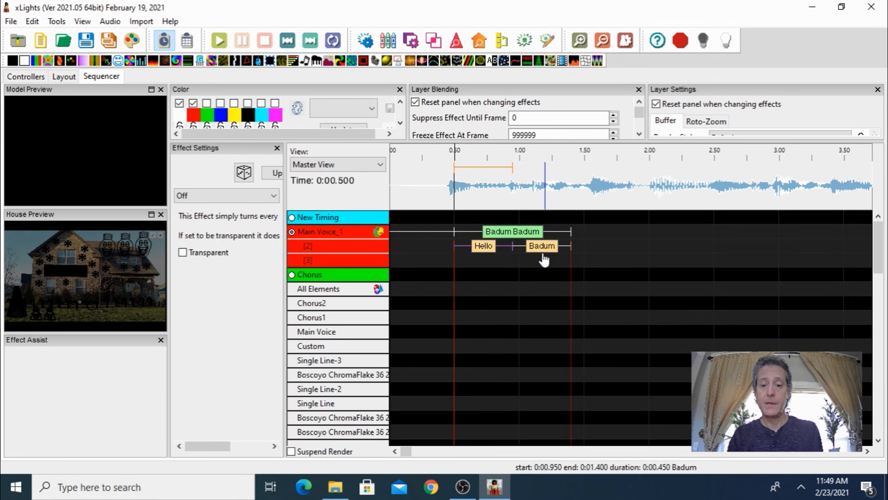
left_click(537, 247)
double_click(538, 246)
type("Hello")
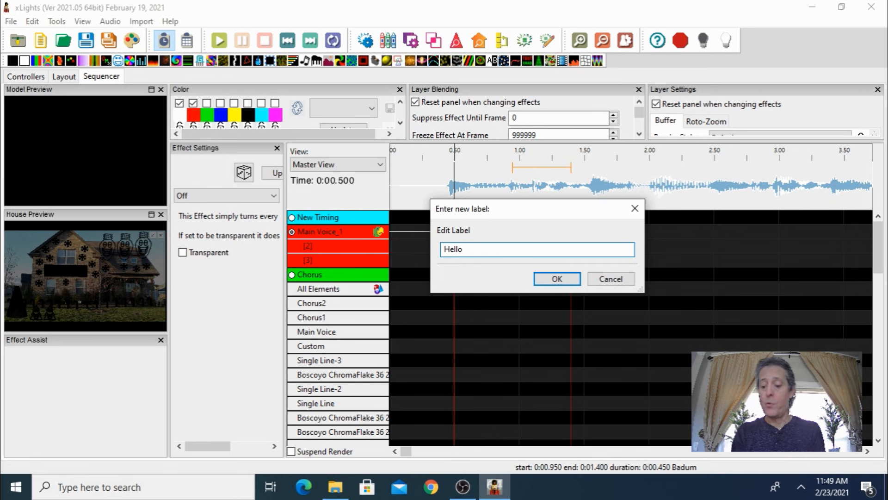
key("Return")
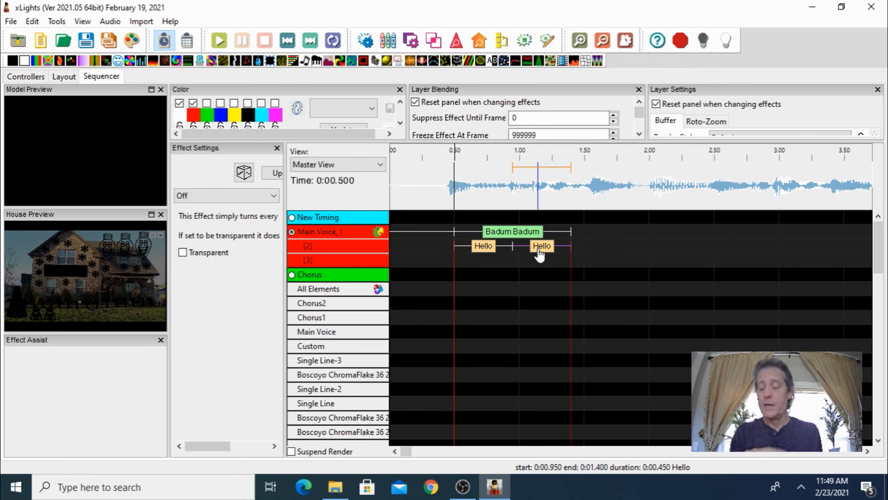
Break down both Hello words under the Badum Badum phrase into phonemes.
left_click(484, 248)
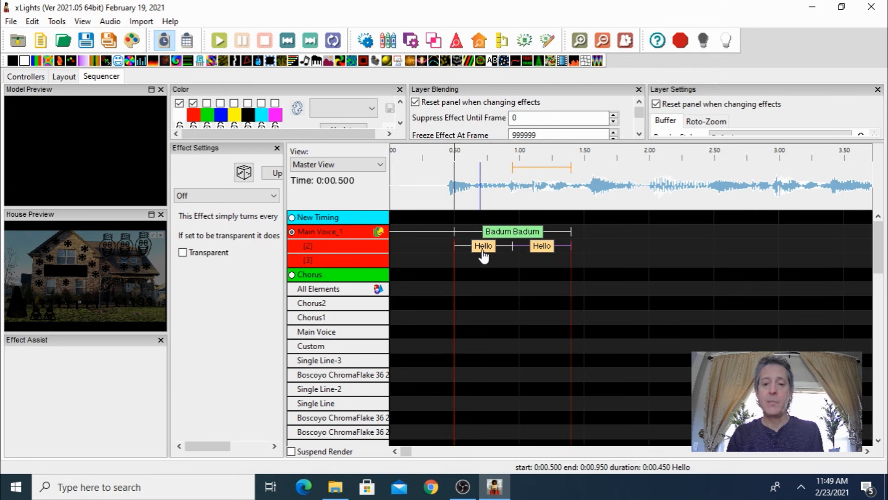
right_click(483, 249)
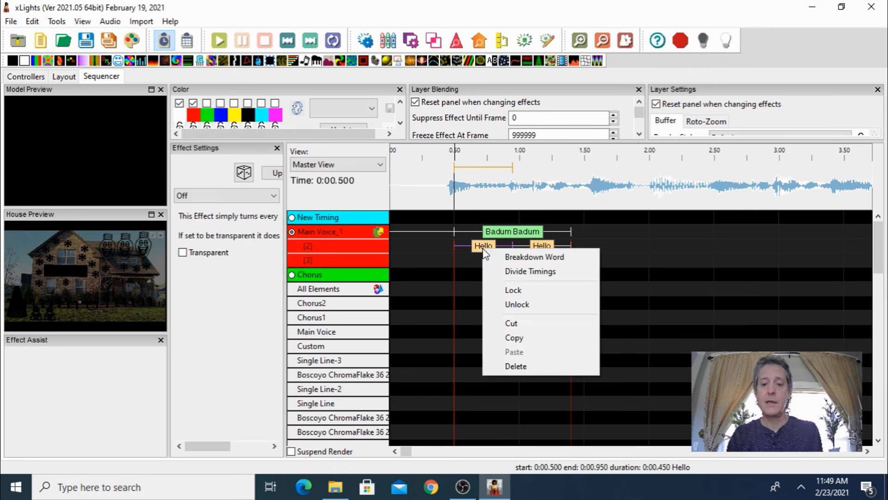
left_click(524, 257)
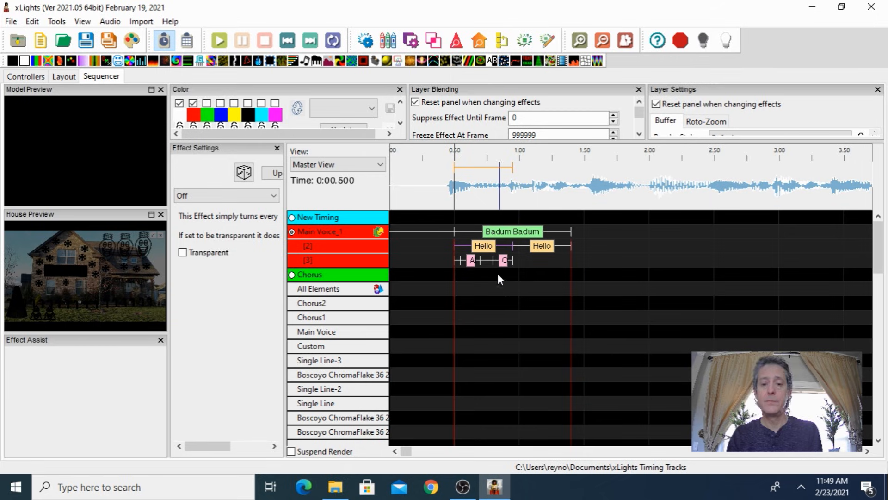
left_click(541, 248)
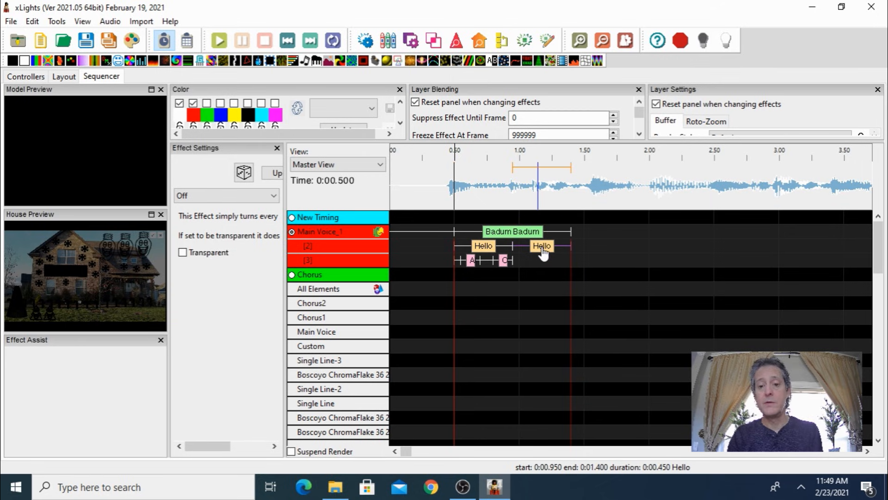
right_click(542, 247)
left_click(582, 256)
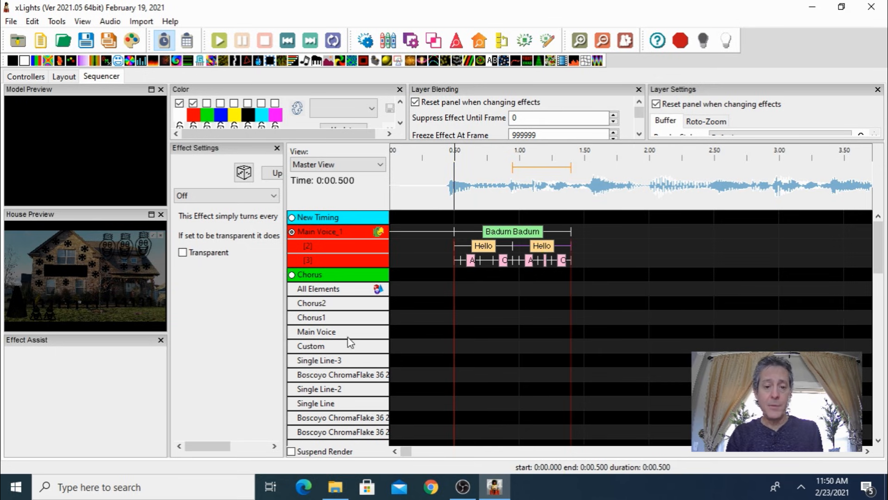
Open the display elements for editing and create a new view named Just Bulbs.
scroll(339, 303, "down", 1)
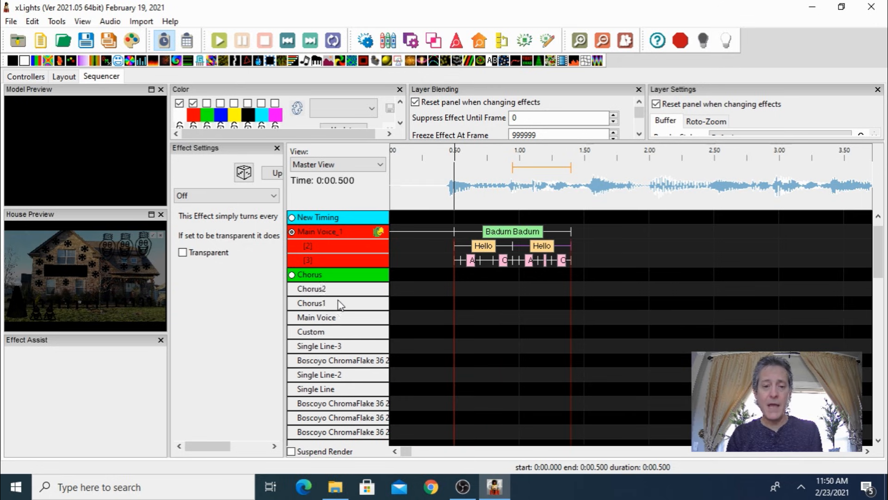
scroll(339, 303, "up", 1)
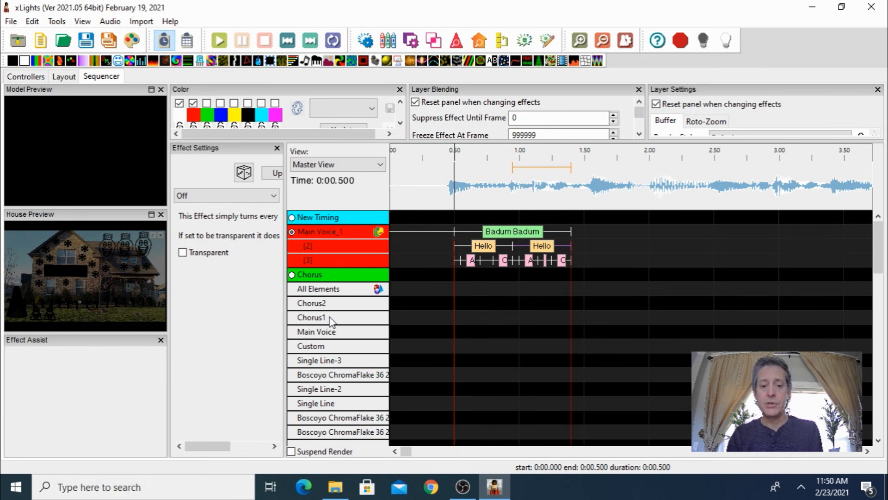
right_click(331, 321)
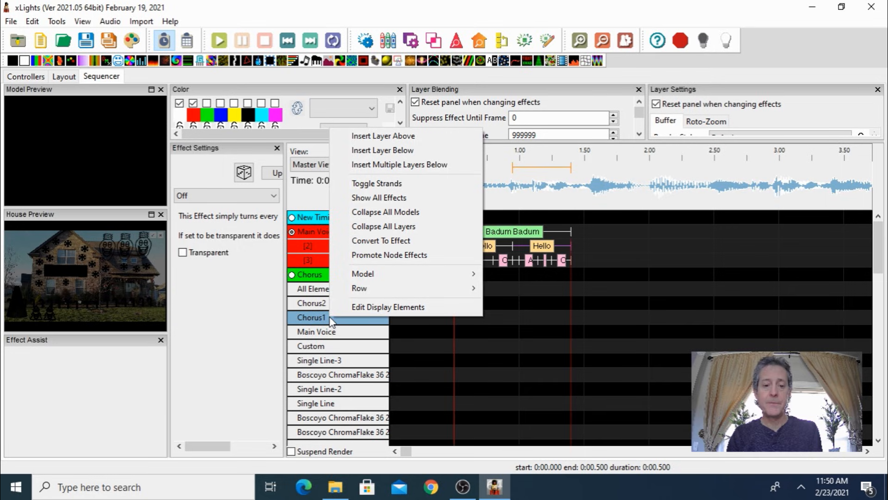
left_click(373, 308)
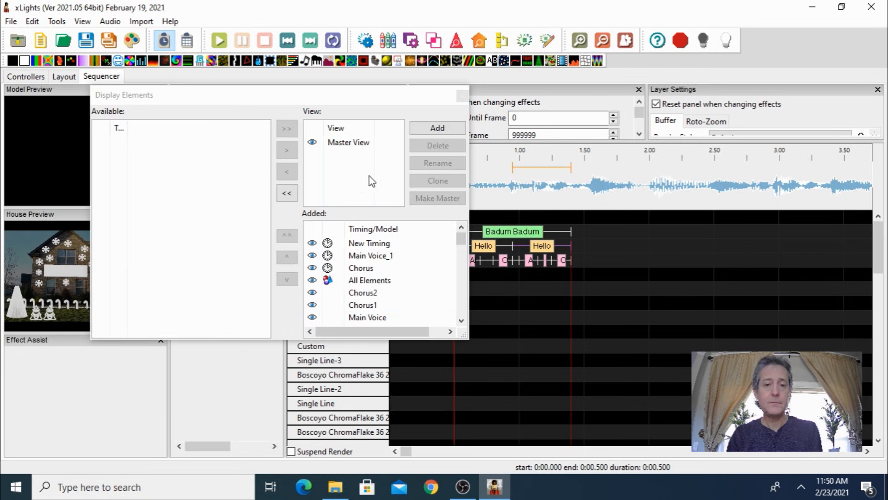
left_click(431, 130)
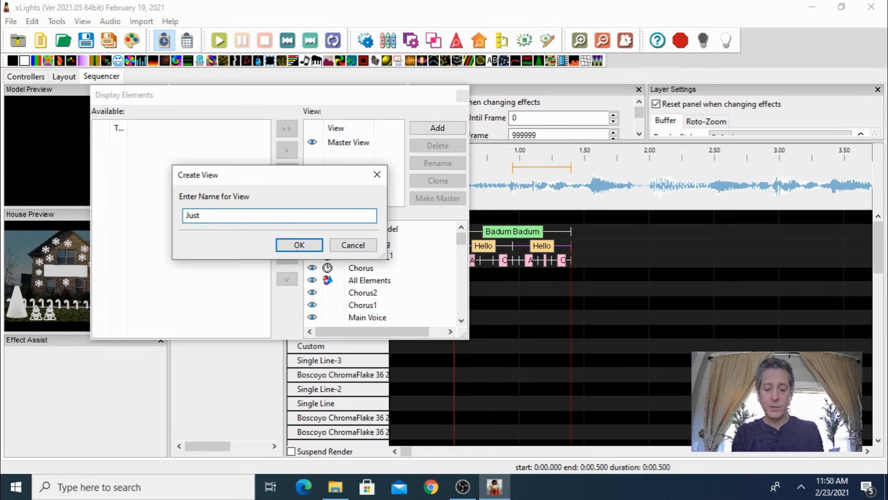
type("Just Bulbs")
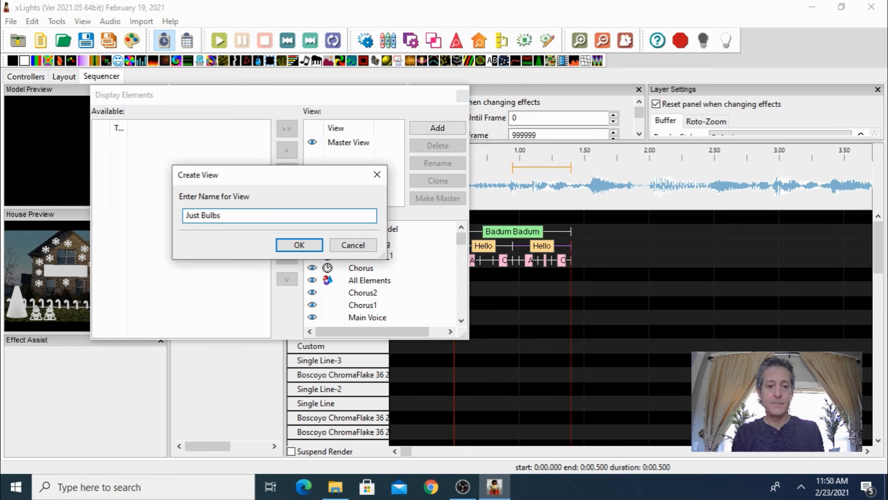
key("Return")
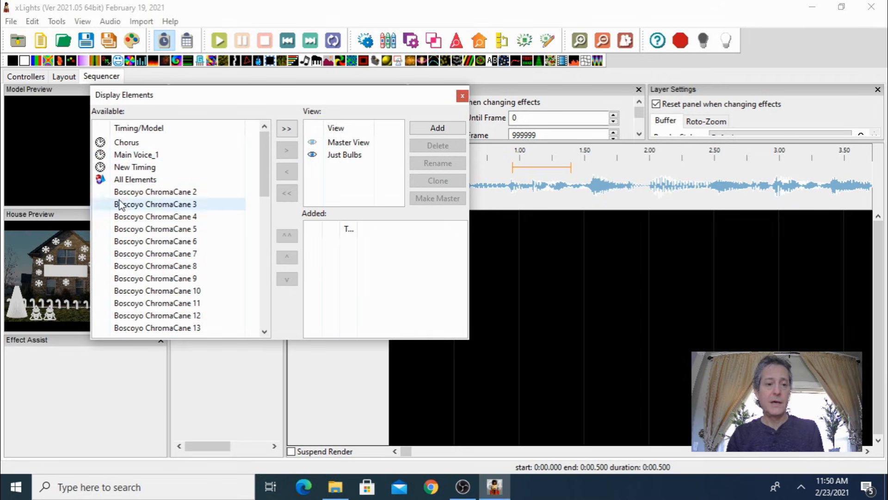
Add the timing tracks Chorus, Main Voice_1 and New Timing to the Just Bulbs view.
scroll(152, 230, "down", 2)
scroll(155, 241, "up", 2)
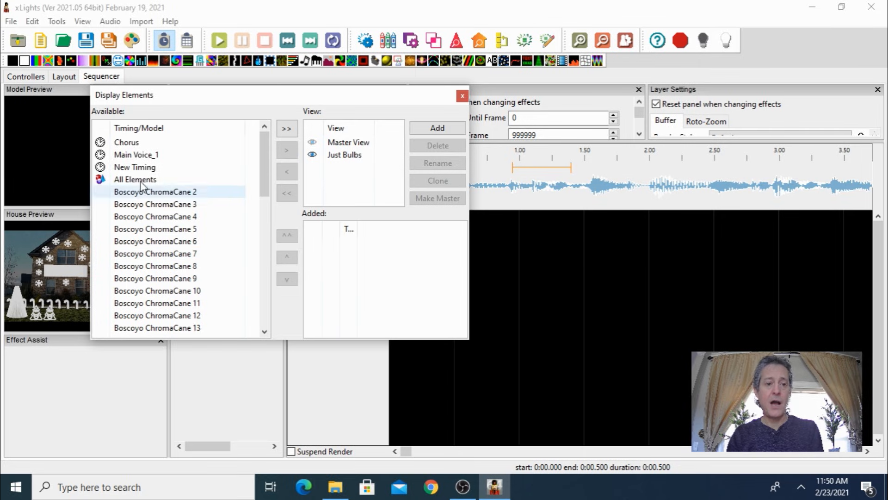
left_click(119, 146)
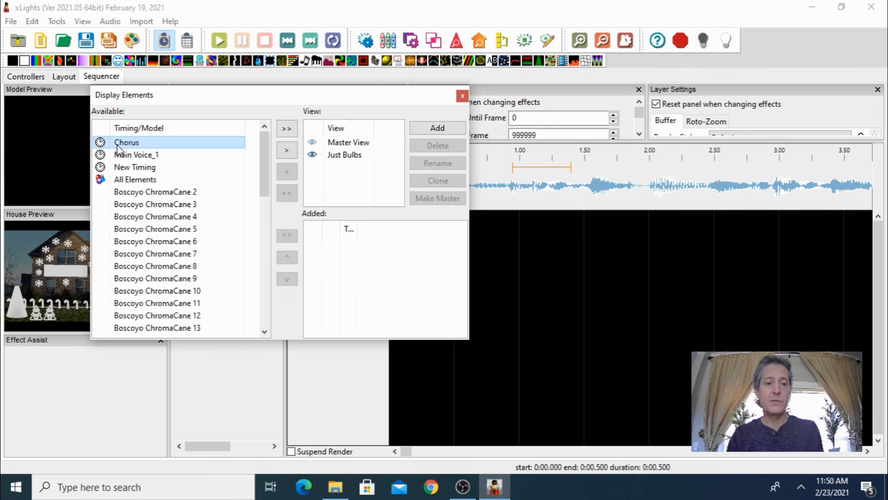
left_click(287, 151)
left_click(145, 145)
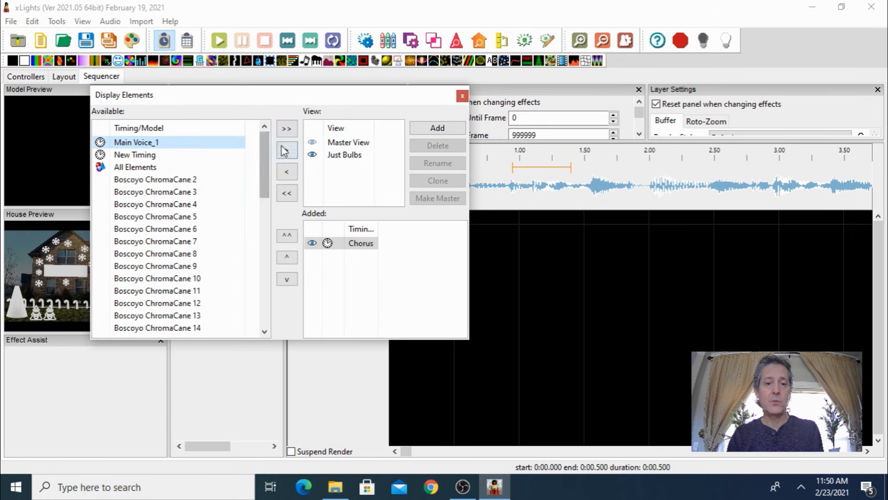
left_click(287, 150)
left_click(172, 144)
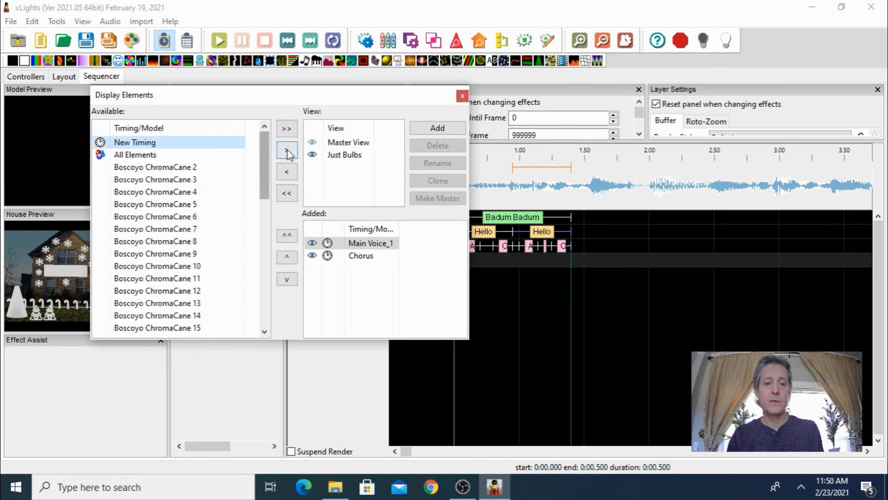
left_click(286, 150)
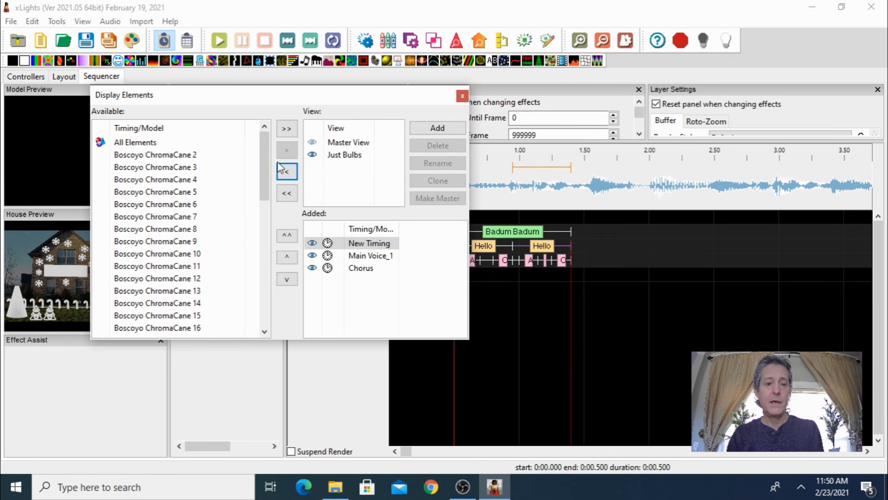
Add the Main Voice, Chorus1 and Chorus2 models to the Just Bulbs view and close the display elements editor.
left_click_drag(264, 163, 266, 296)
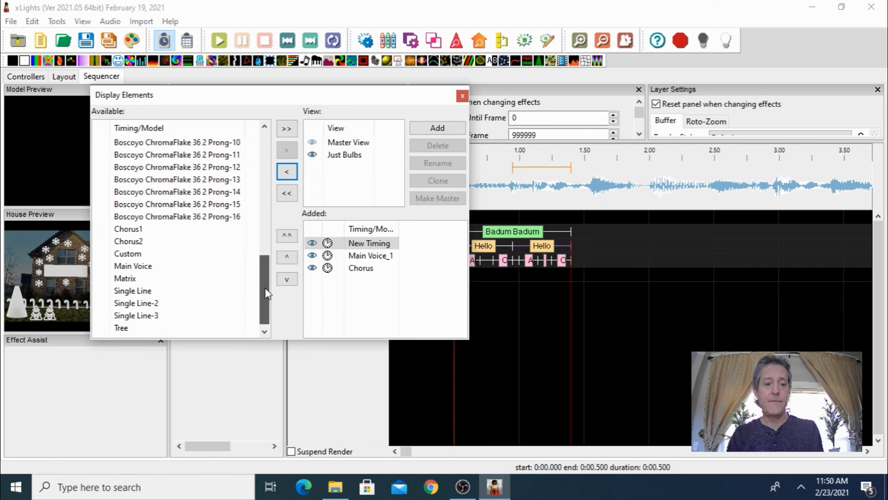
left_click(137, 267)
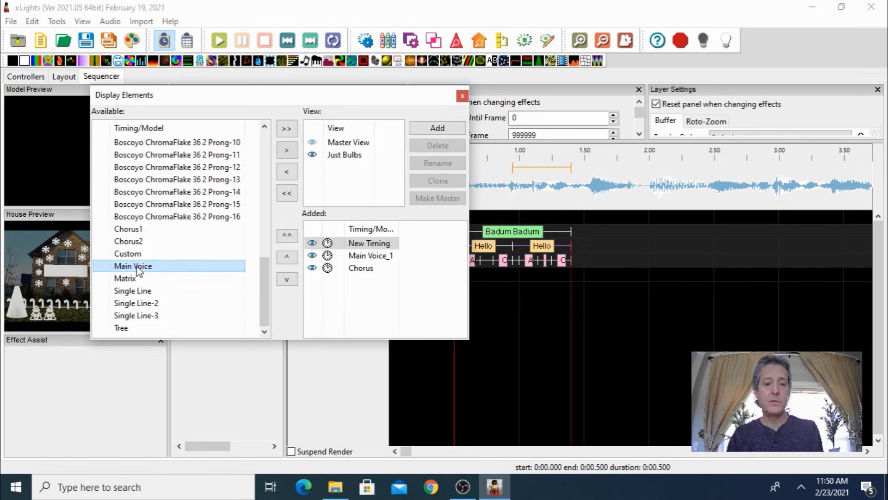
left_click(287, 151)
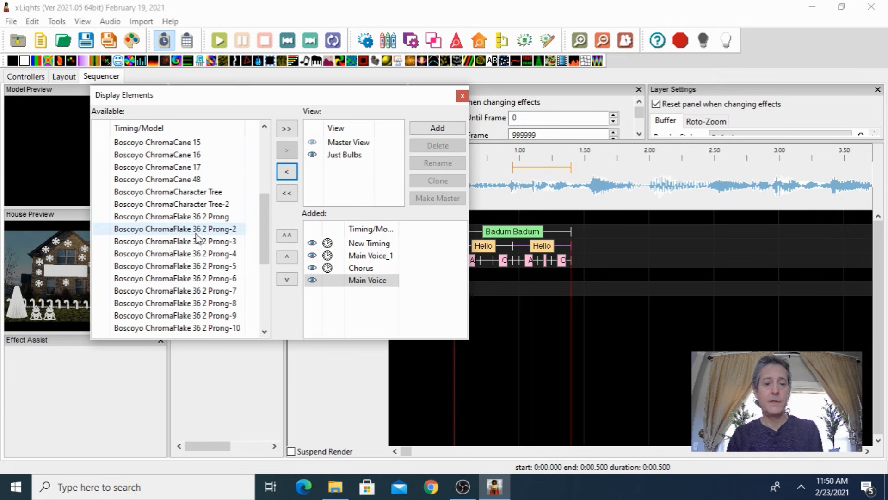
left_click_drag(264, 195, 261, 274)
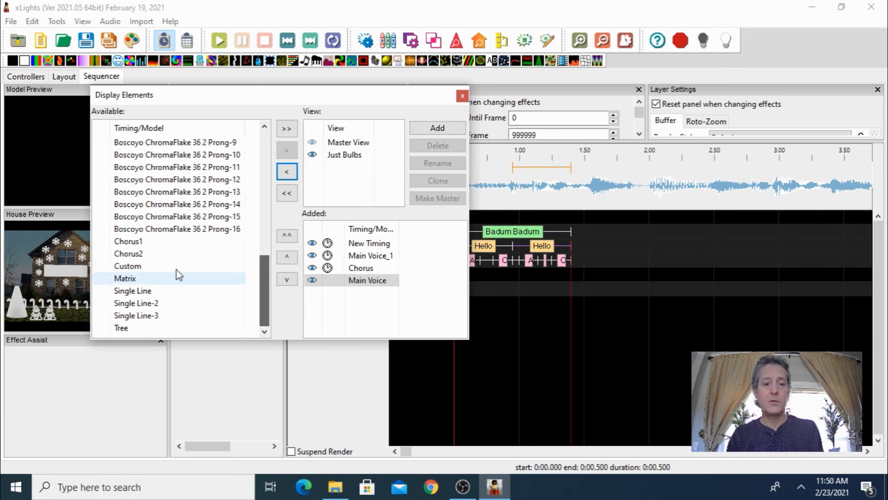
left_click(144, 242)
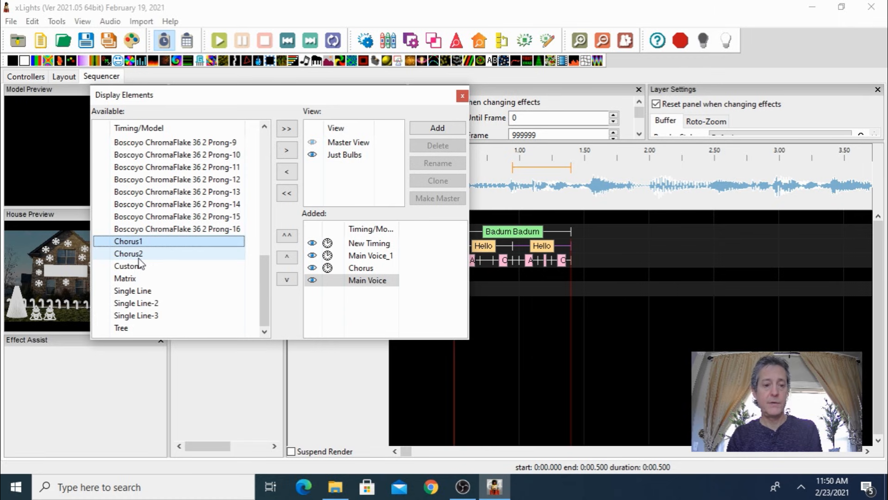
left_click(135, 253, "ctrl")
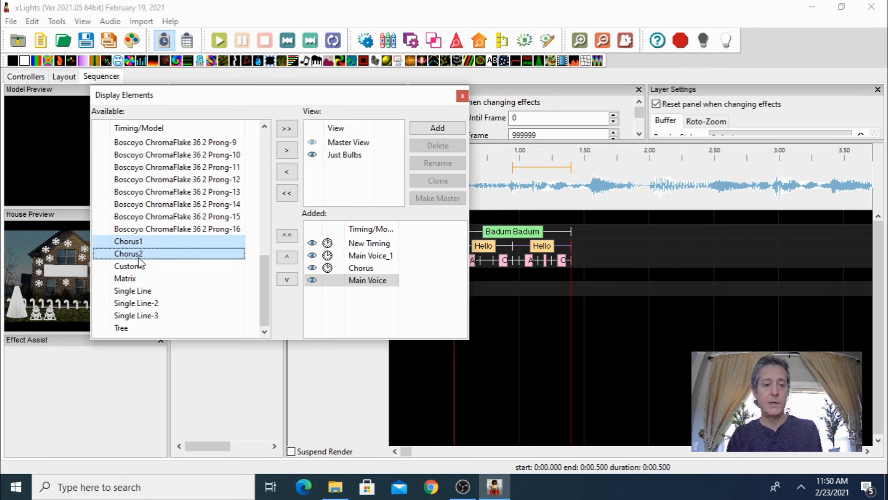
left_click(287, 151)
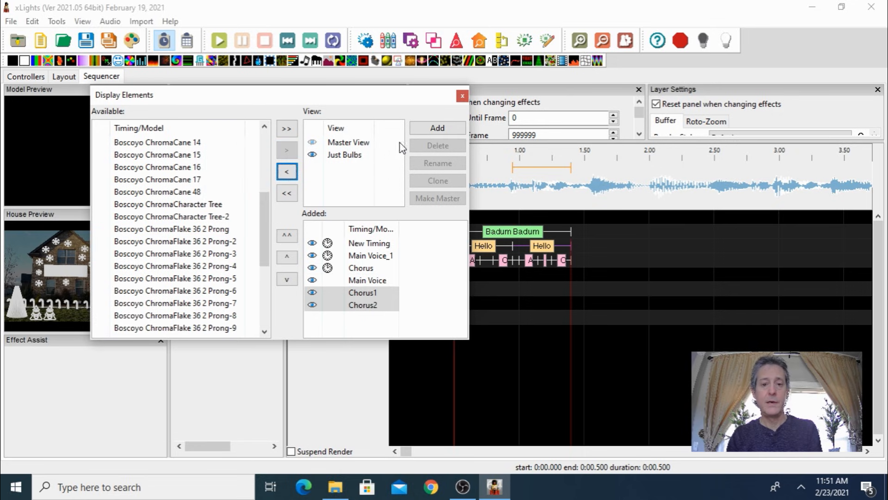
left_click(462, 95)
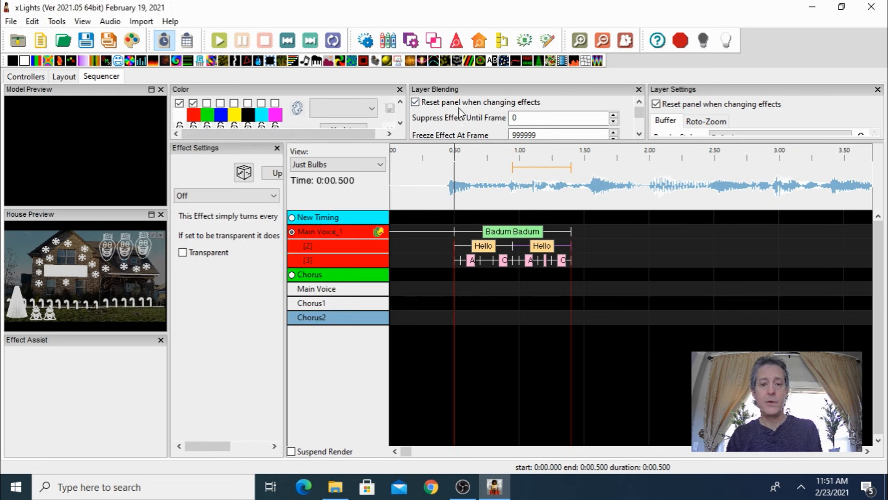
Switch the sequencer to Master View to compare its rows, and return to the Just Bulbs view.
left_click(317, 167)
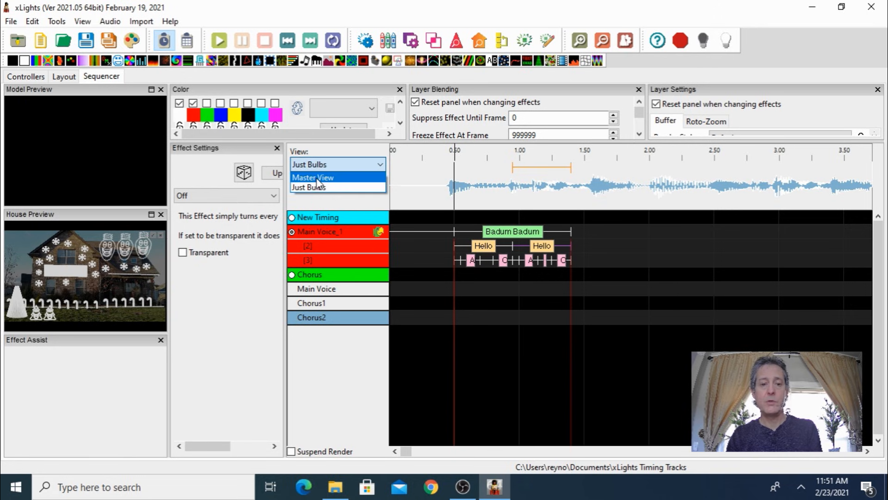
left_click(317, 178)
left_click(321, 162)
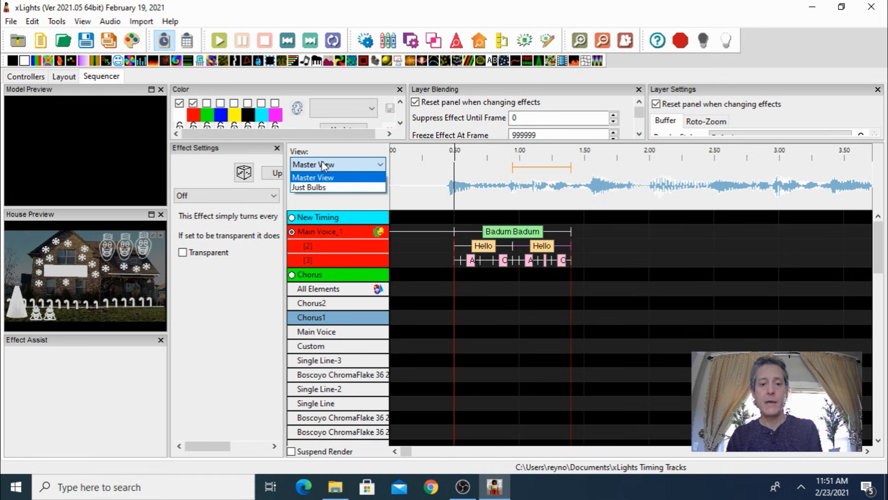
left_click(319, 178)
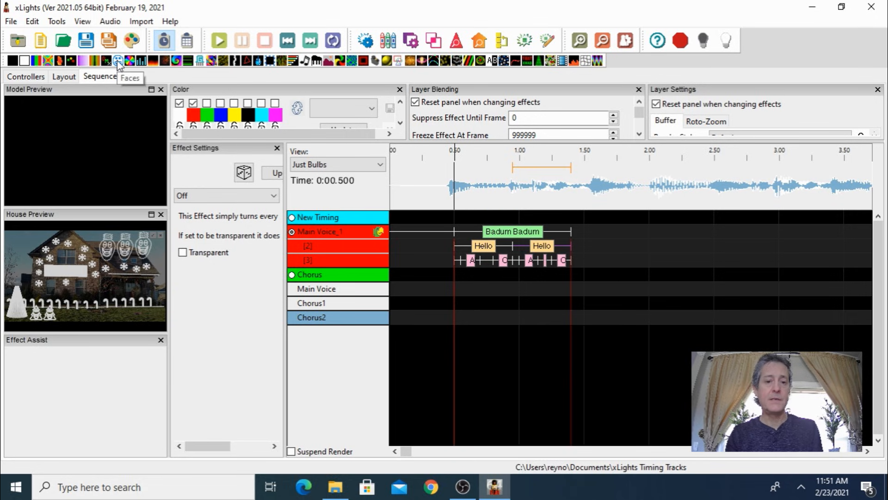
Place a Faces effect on the Main Voice model row from 0 to 3.6 s and render the sequence.
left_click_drag(118, 63, 856, 290)
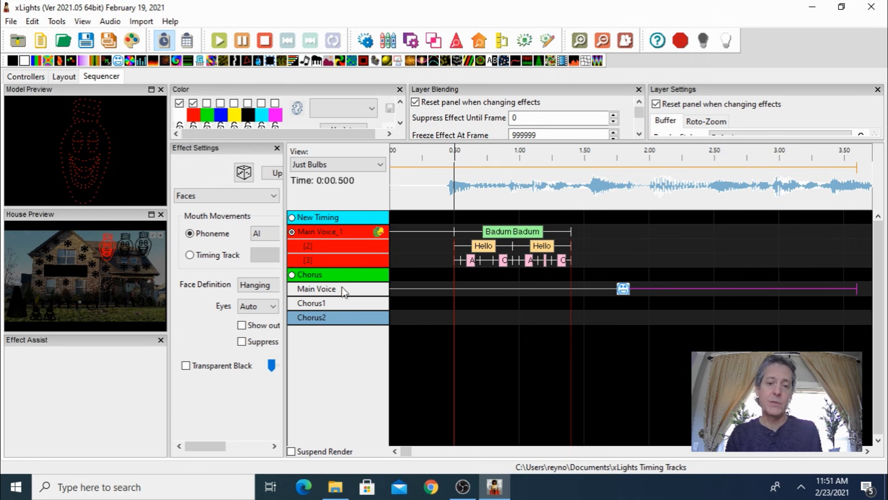
left_click(622, 291)
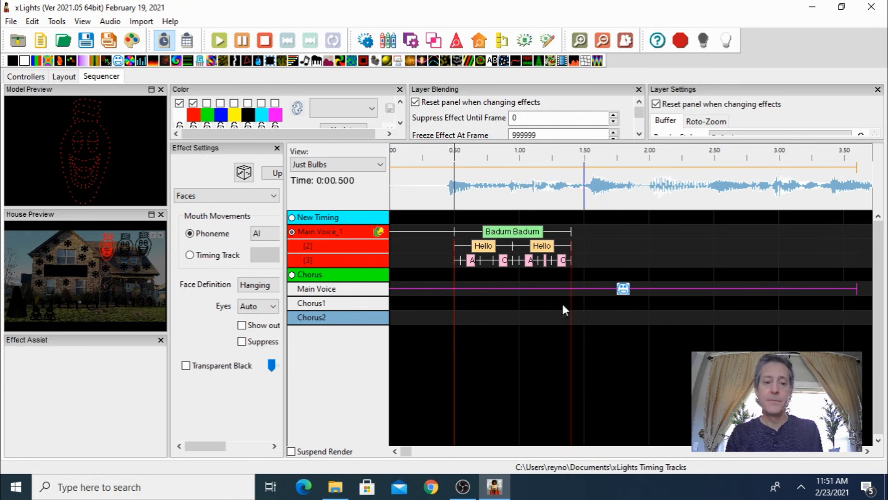
left_click_drag(324, 275, 340, 288)
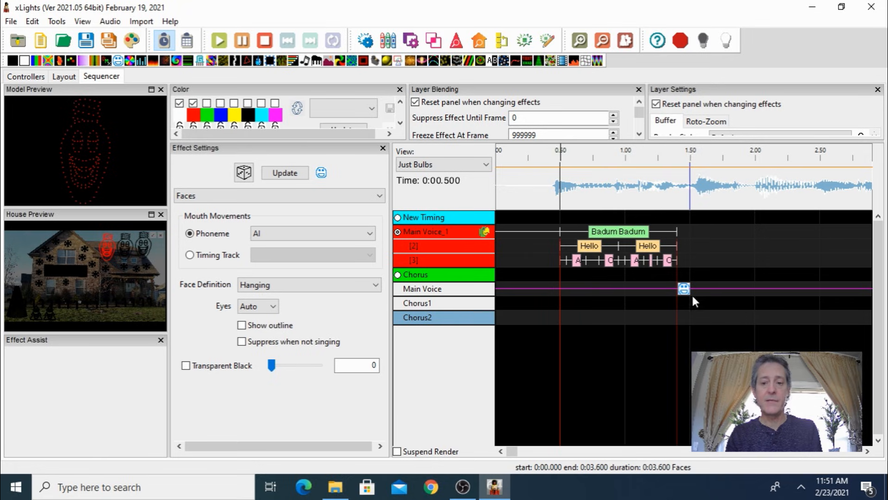
left_click(132, 41)
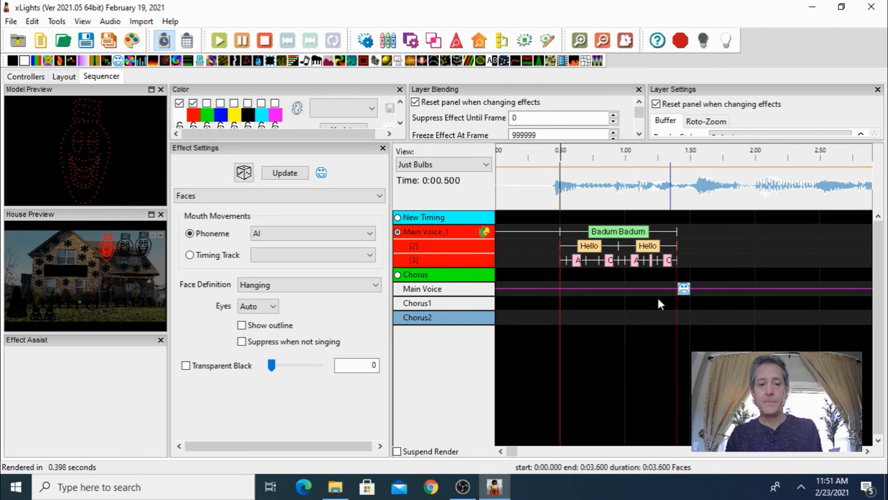
Set the Faces effect's mouth movements to follow the Main Voice_1 timing track, with Show outline enabled.
left_click(190, 256)
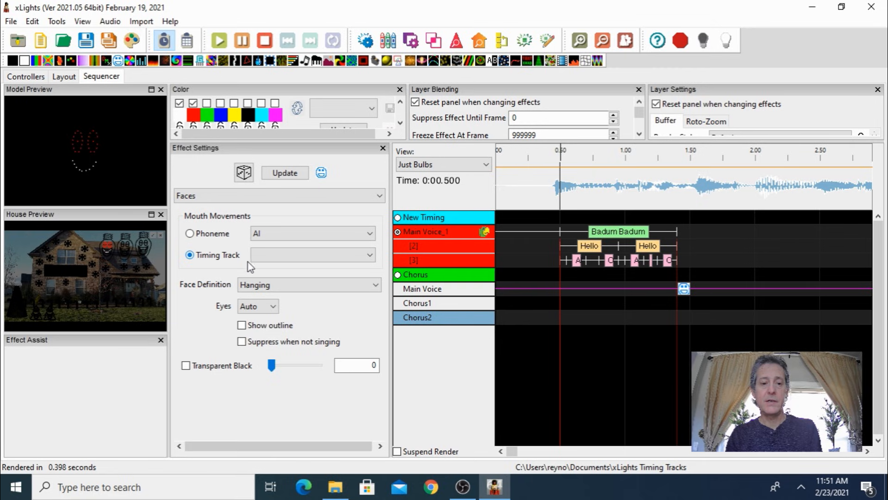
left_click(278, 255)
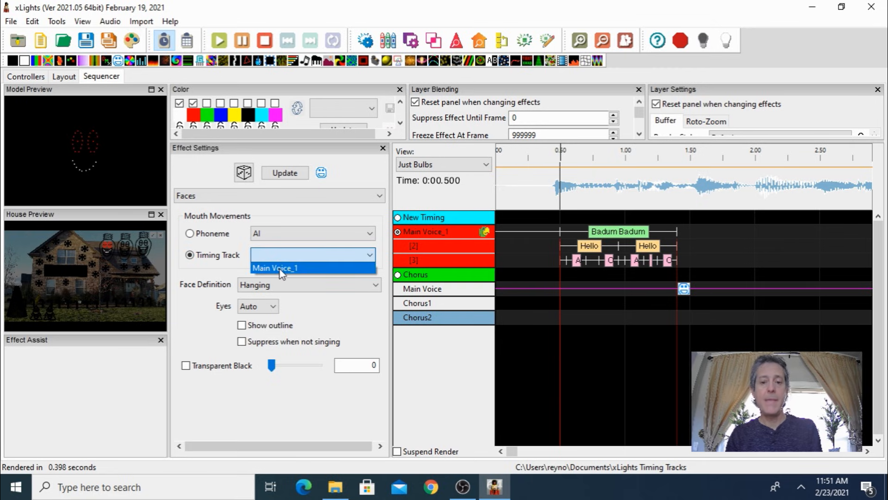
left_click(280, 268)
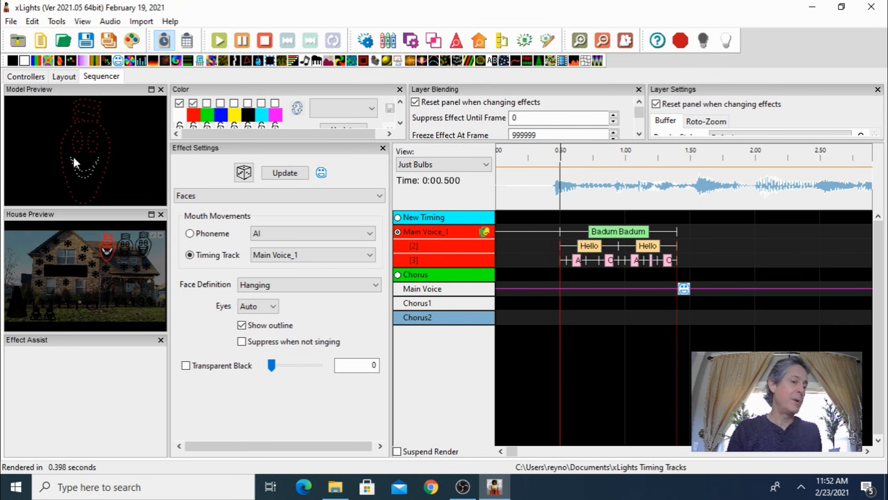
Play the sequence from about 0.2 s to check the Main Voice bulb's mouth movements against the audio.
key("space")
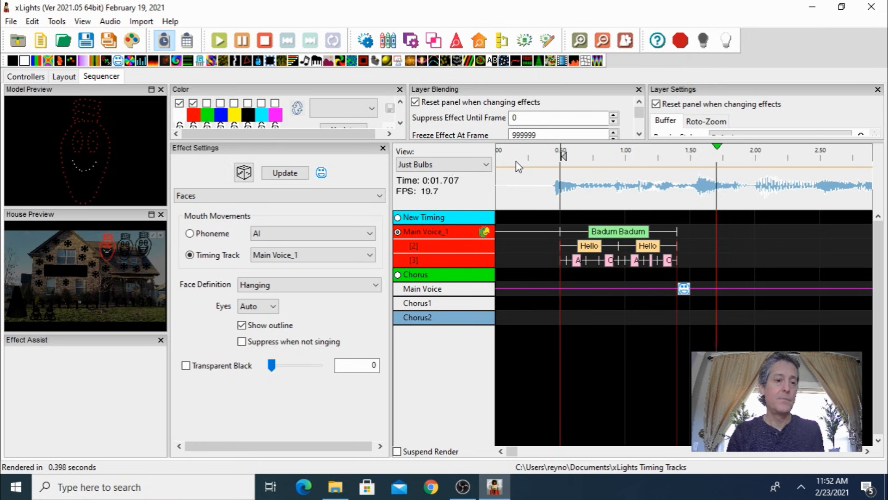
key("space")
left_click(525, 185)
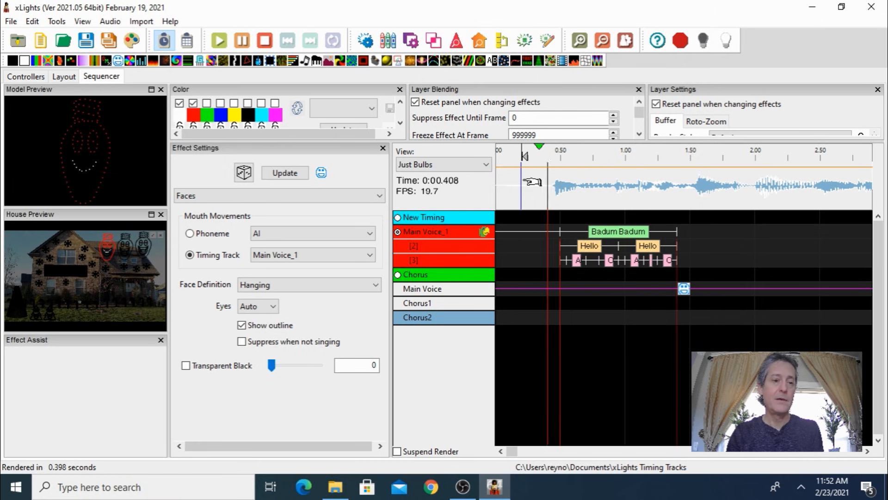
key("space")
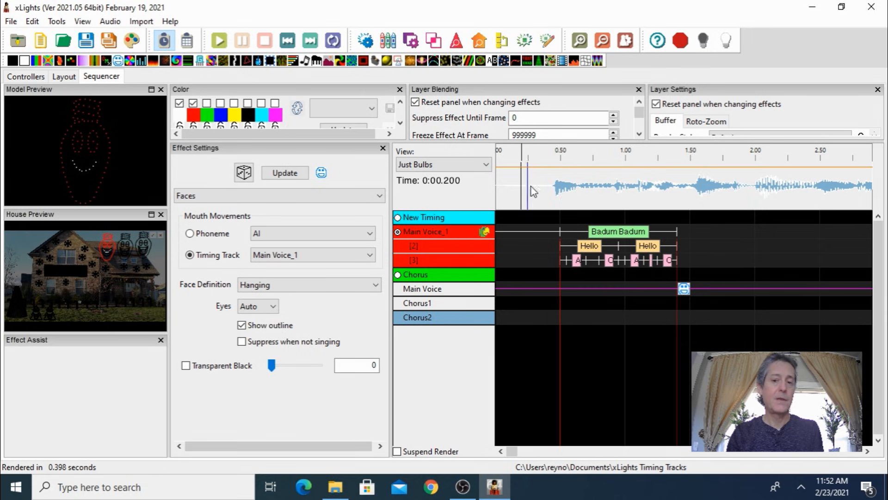
key("space")
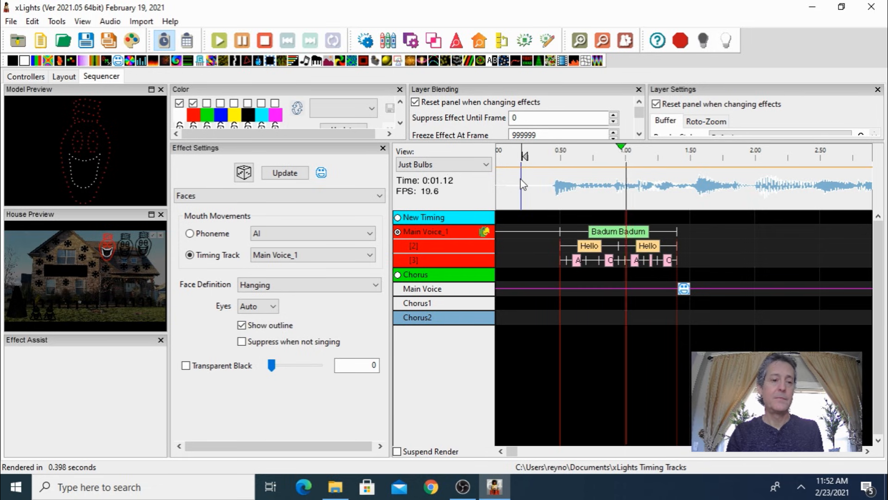
key("space")
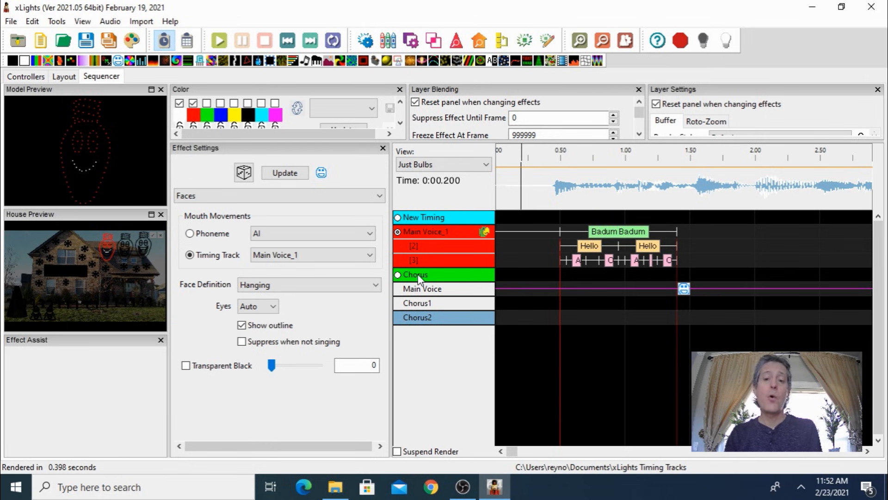
Activate the Chorus timing track, audition the audio from 1.45 s, and extend the Main Voice model's Faces effect to end at 5.6 s.
left_click(603, 45)
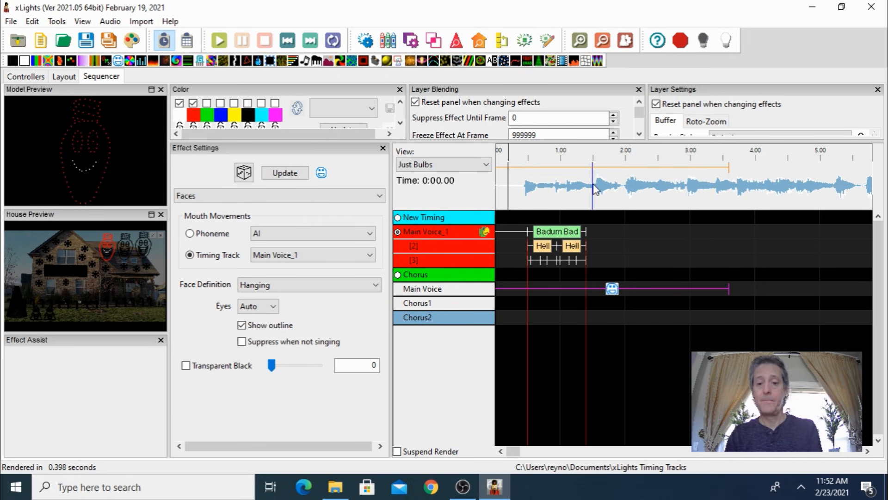
left_click(398, 276)
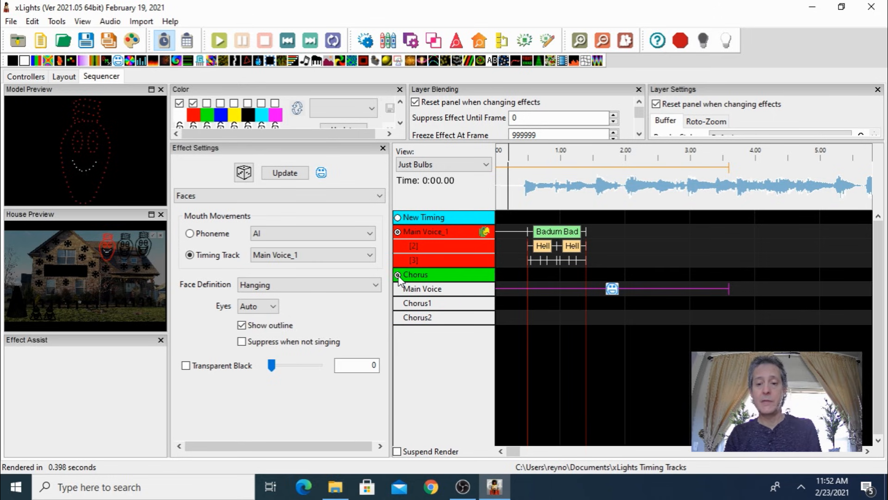
left_click(591, 188)
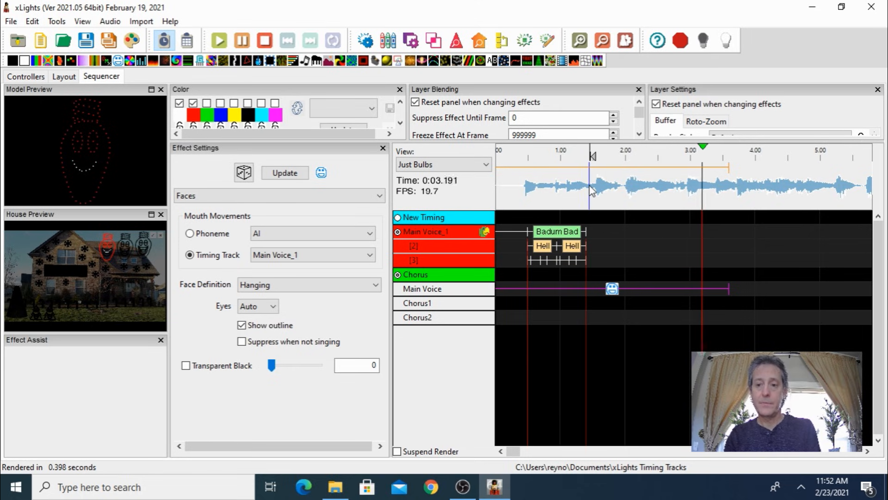
key("space")
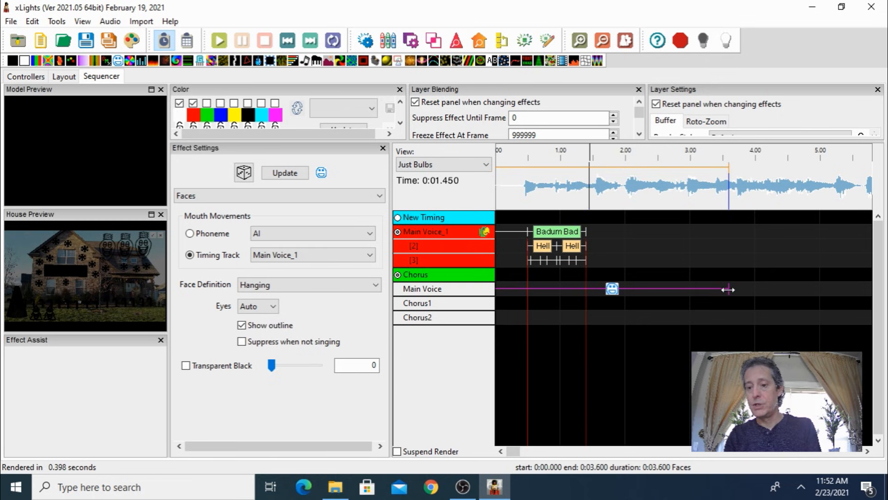
left_click_drag(728, 289, 859, 289)
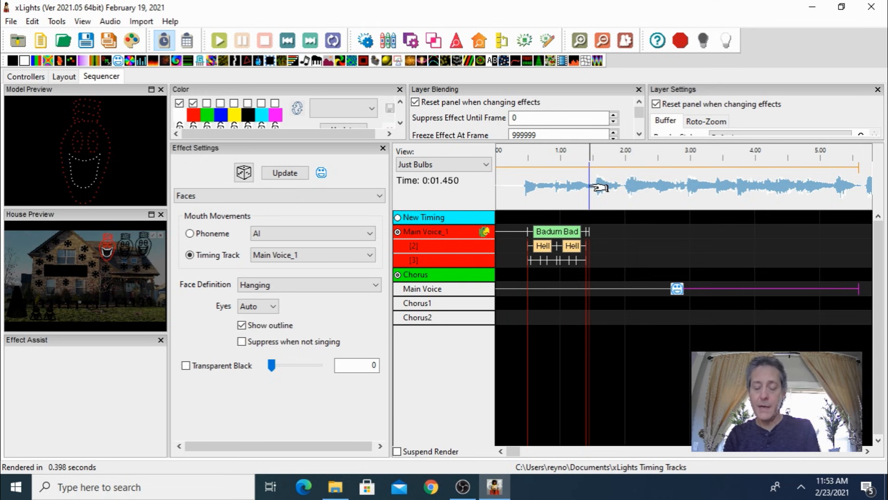
Audition the chorus passage from about 1.5 s and mark its end at 4.0 s on the Main Voice_1 track.
key("space")
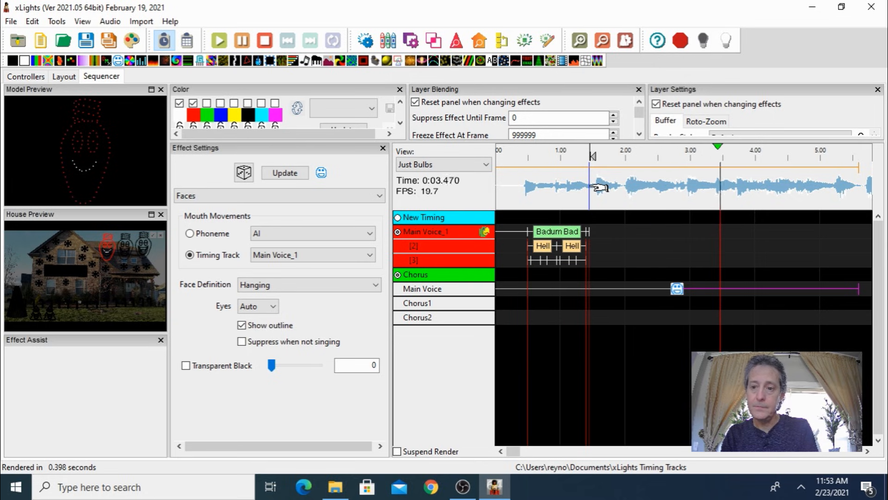
key("space")
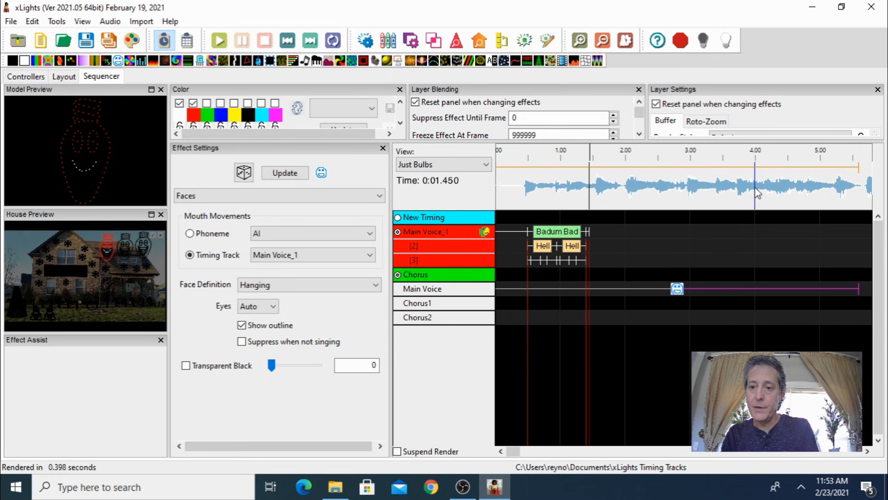
left_click(593, 190)
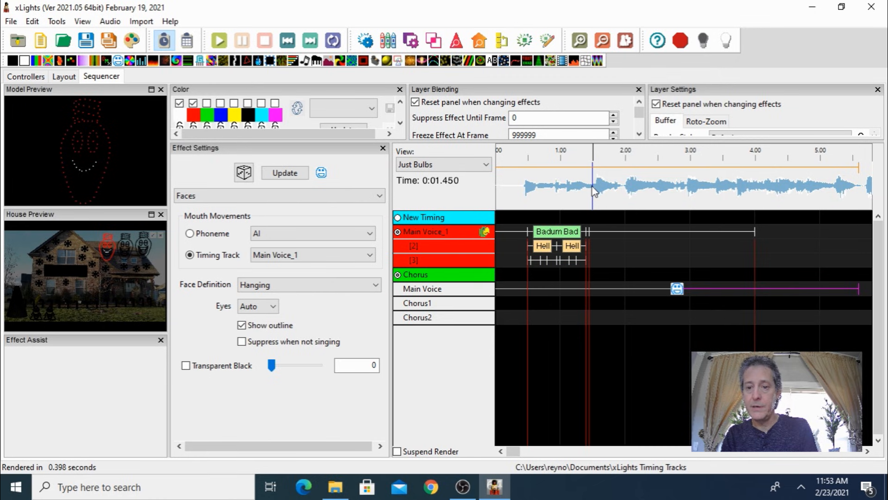
key("space")
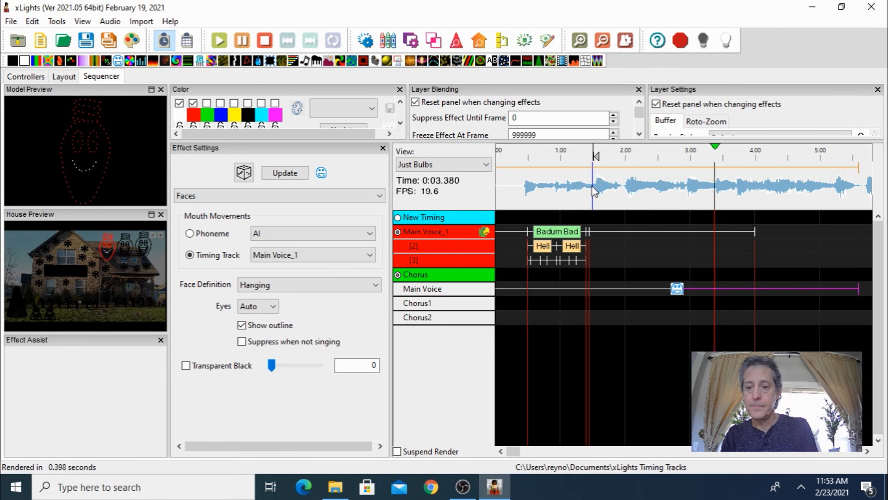
key("space")
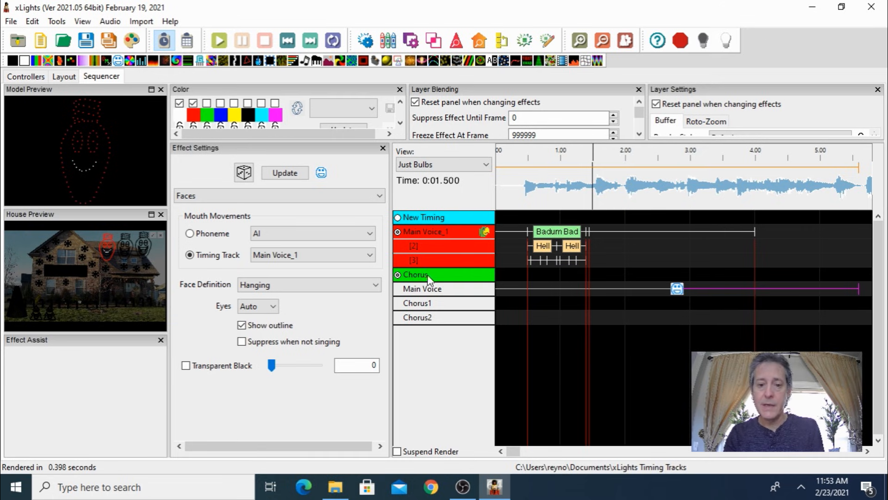
Deactivate the Main Voice_1 timing track and delete its empty segment between 1.45 and 4.0 s.
left_click(398, 232)
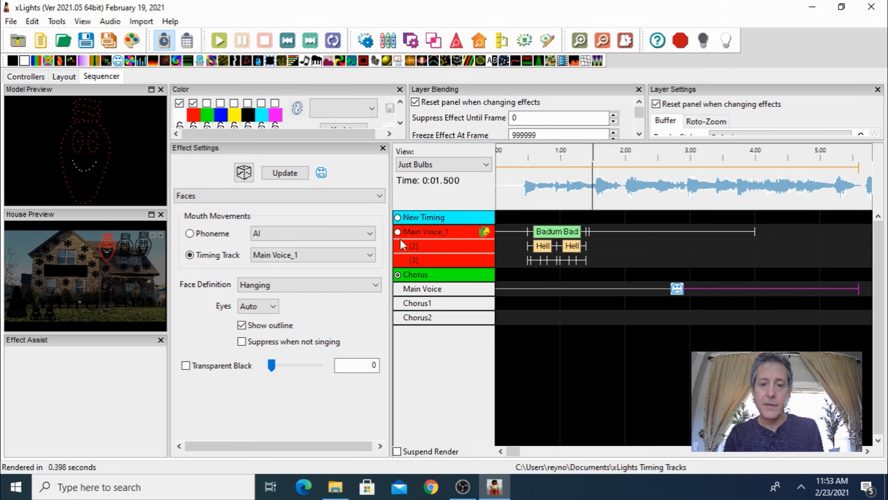
left_click(646, 231)
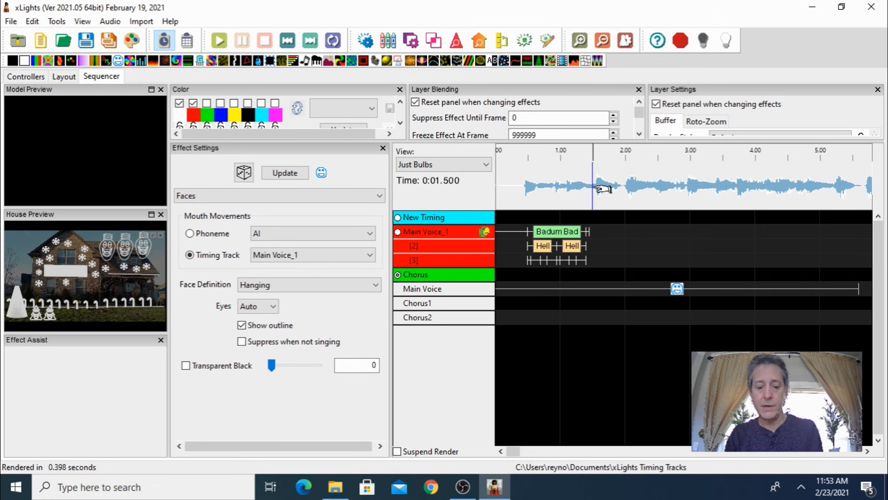
Mark the chorus phrase on the Chorus timing track from 1.5 to 4.05 s, checking its boundaries by playback.
key("space")
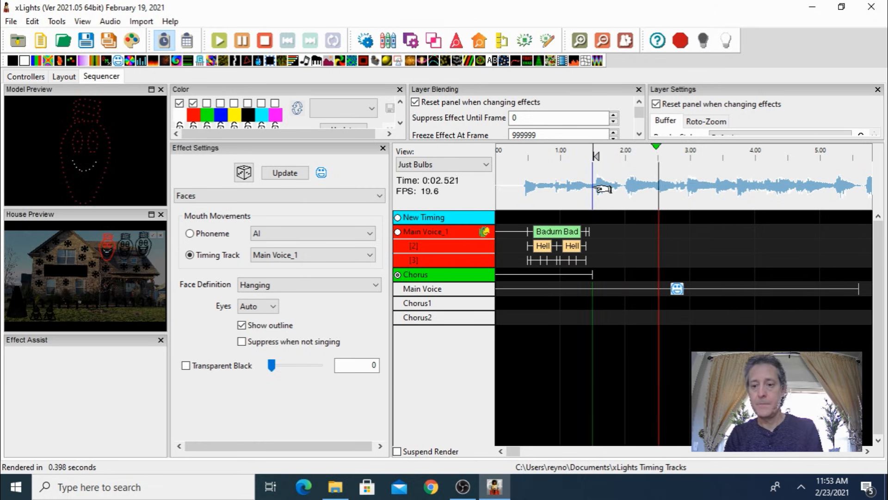
key("space")
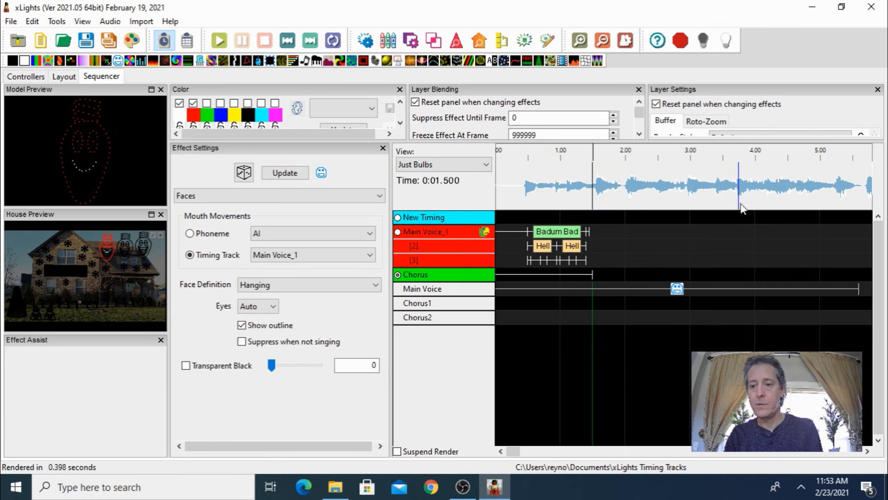
left_click(748, 193)
key("t")
left_click(703, 190)
key("space")
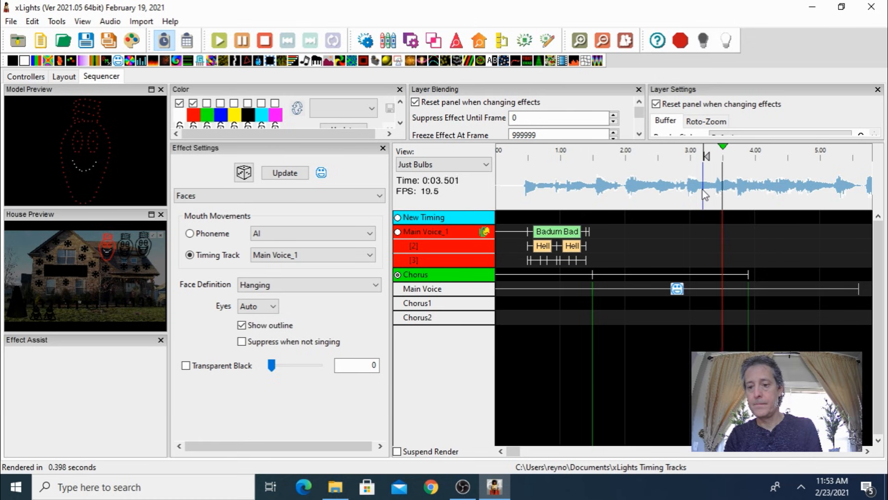
key("space")
left_click_drag(750, 276, 758, 275)
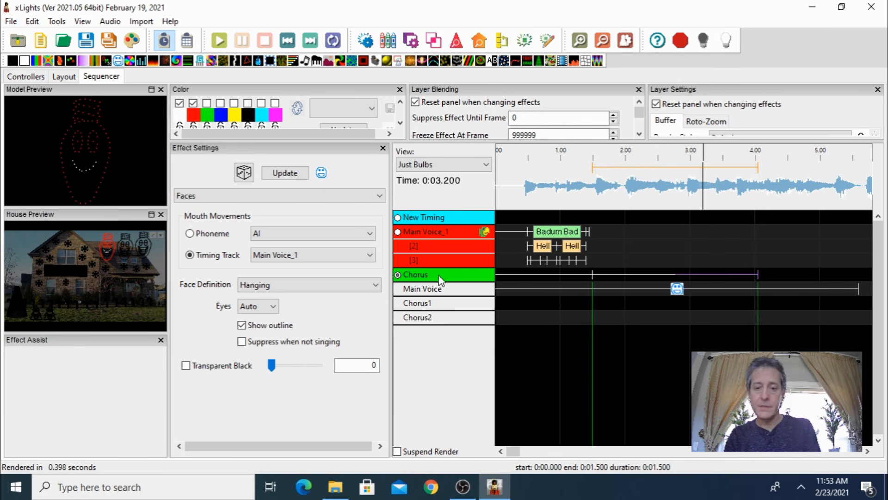
Label the new Chorus phrase "Tap Tap Tap Tap Tap" and break it down into words.
double_click(668, 275)
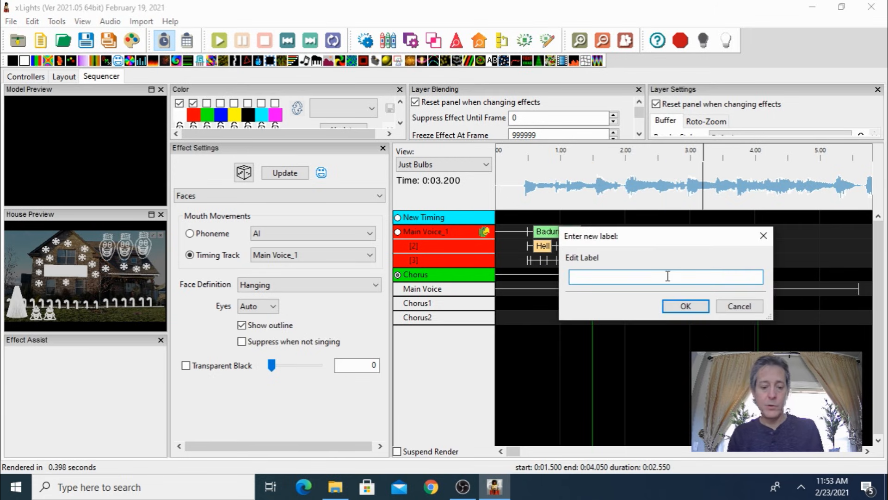
type("Tap Tap Tap Tap Tap")
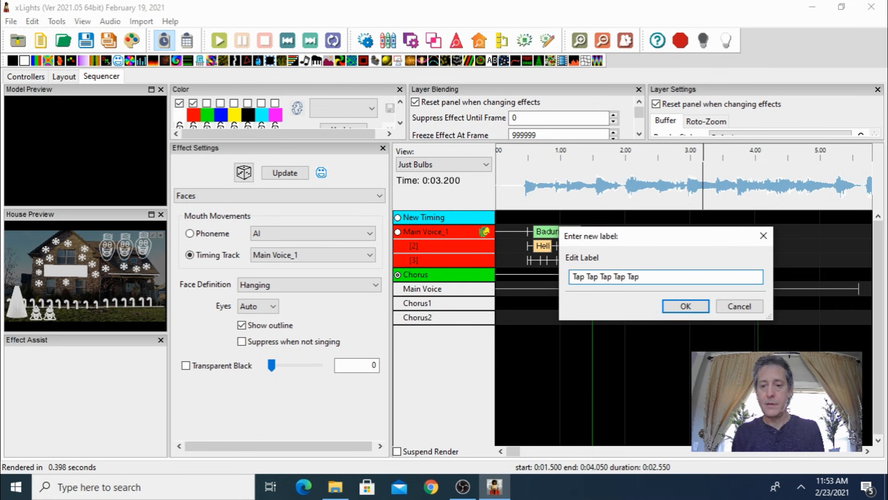
left_click(686, 306)
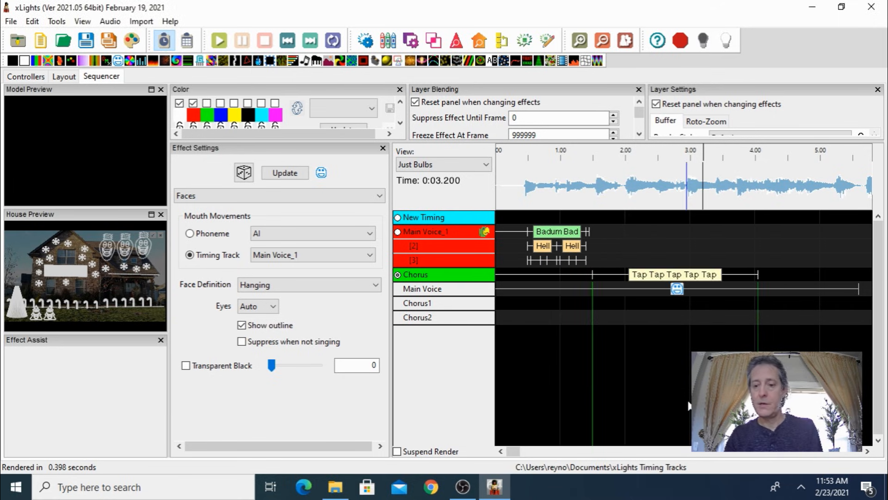
right_click(665, 277)
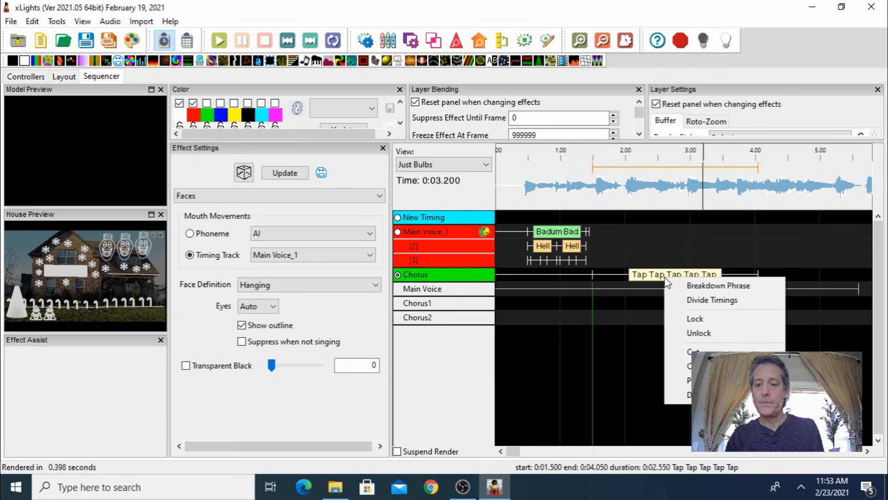
left_click(701, 289)
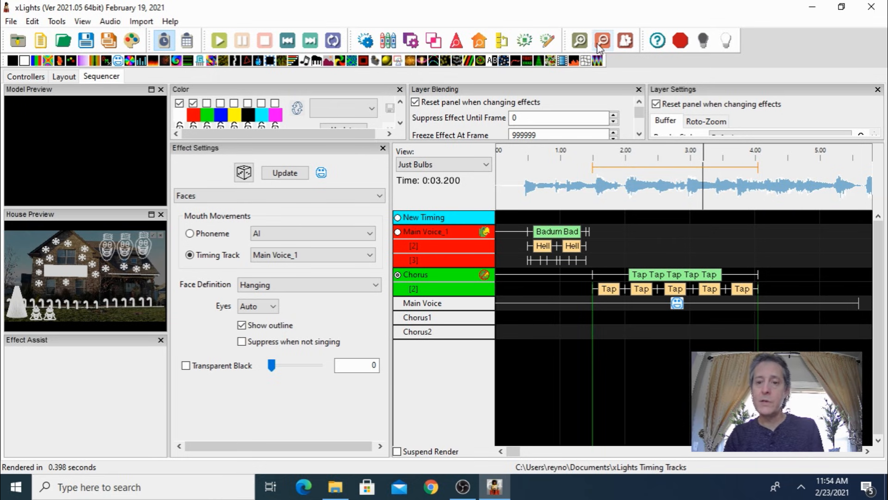
On the Chorus word row, end the first Tap at 1.7 s and start the second at 2.0 s, checking against playback.
left_click(579, 41)
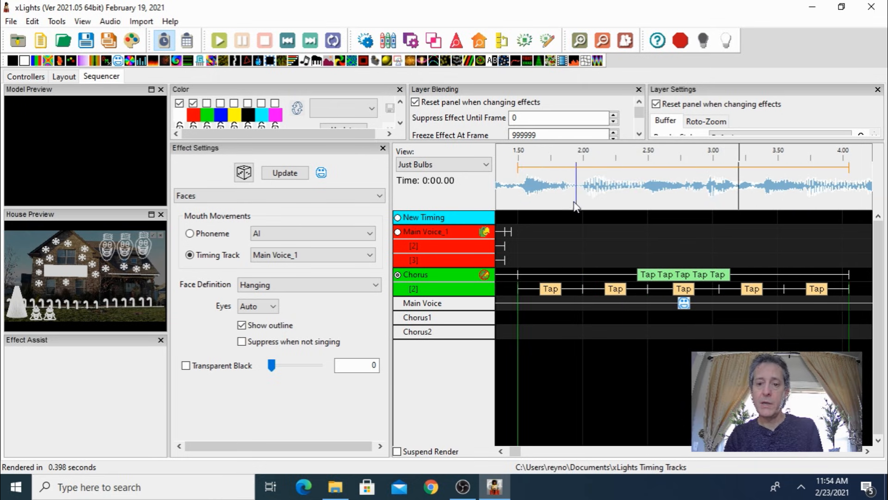
left_click(519, 182)
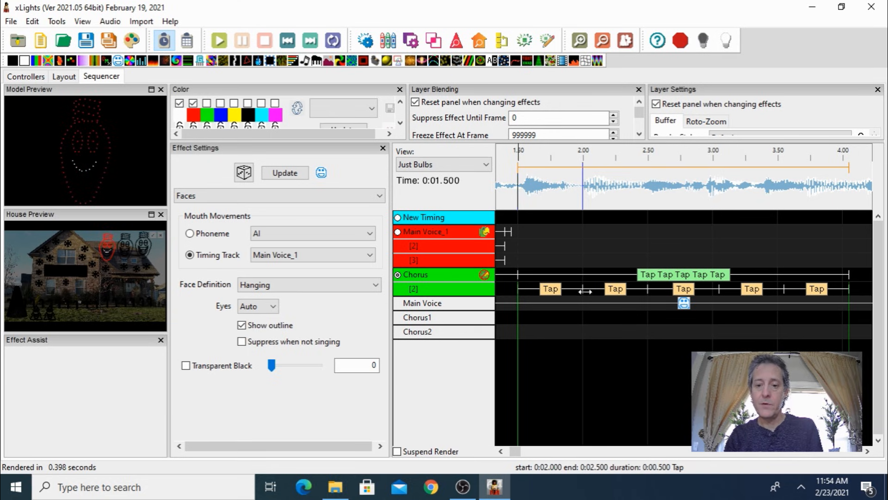
left_click_drag(585, 290, 545, 289)
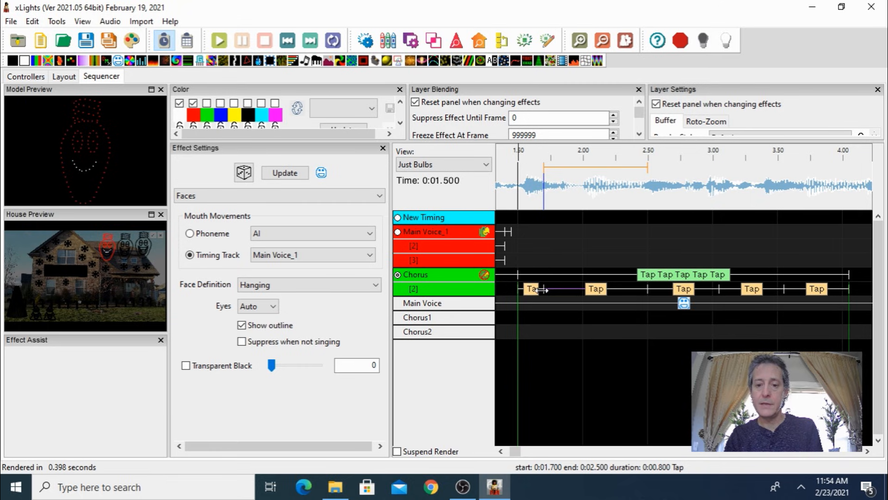
key("space")
key("space")
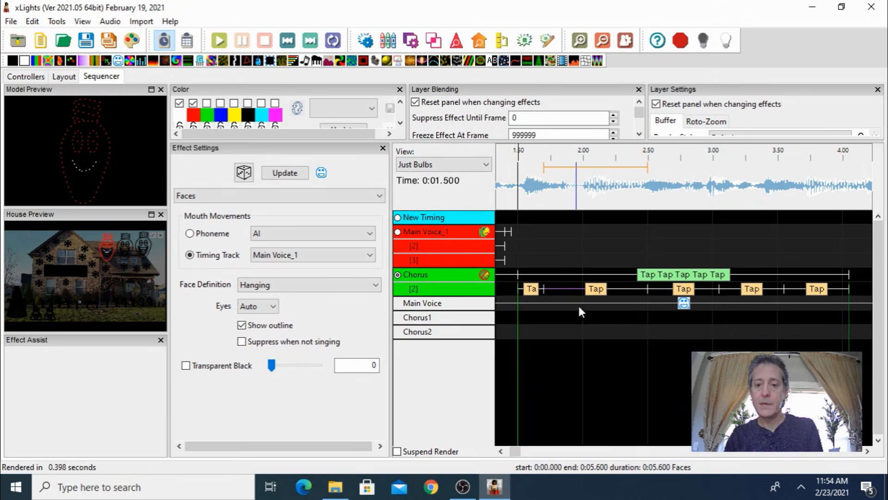
key("space")
key("space")
left_click_drag(545, 290, 588, 291)
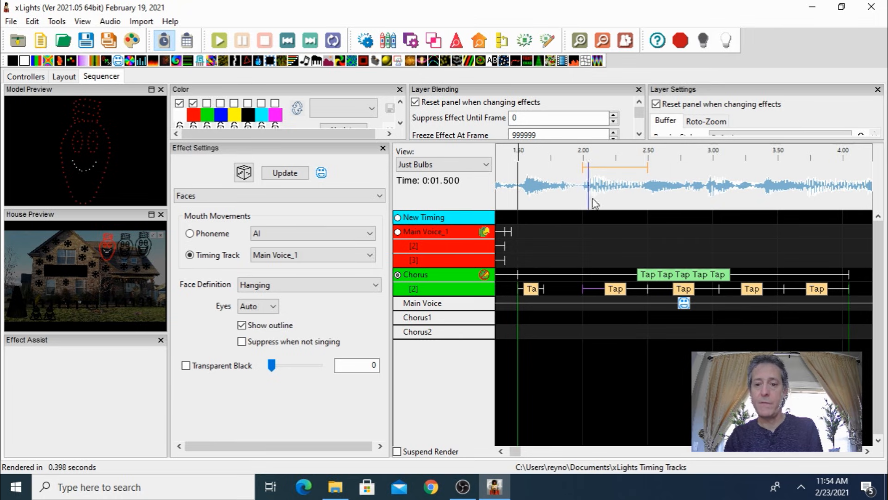
Trim the second Tap on the Chorus word row to end at about 2.3 s and start the third at 2.45 s.
key("space")
key("space")
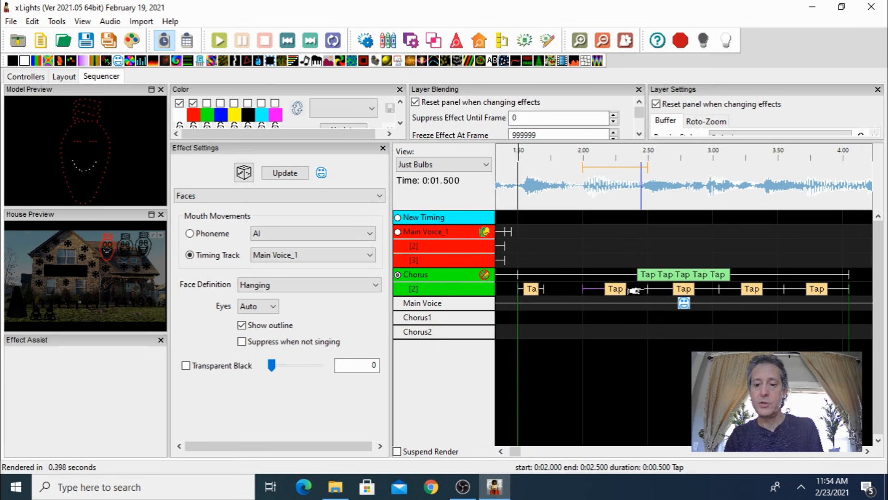
left_click_drag(643, 289, 621, 289)
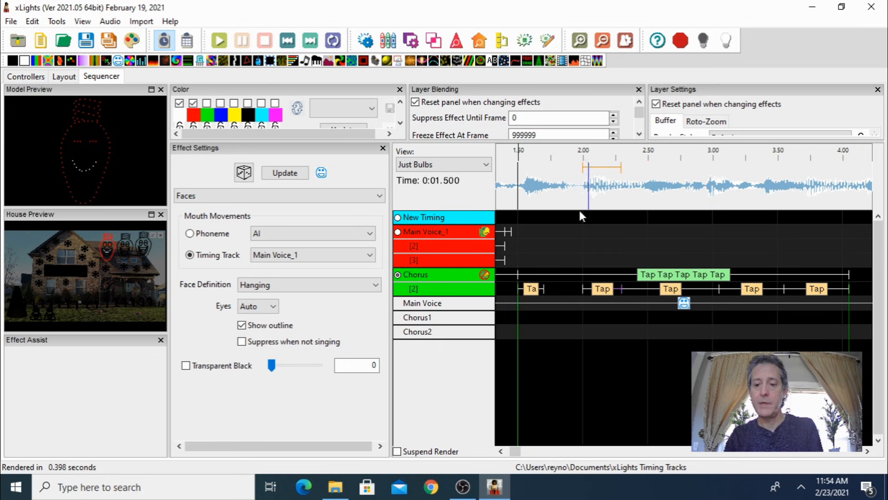
key("space")
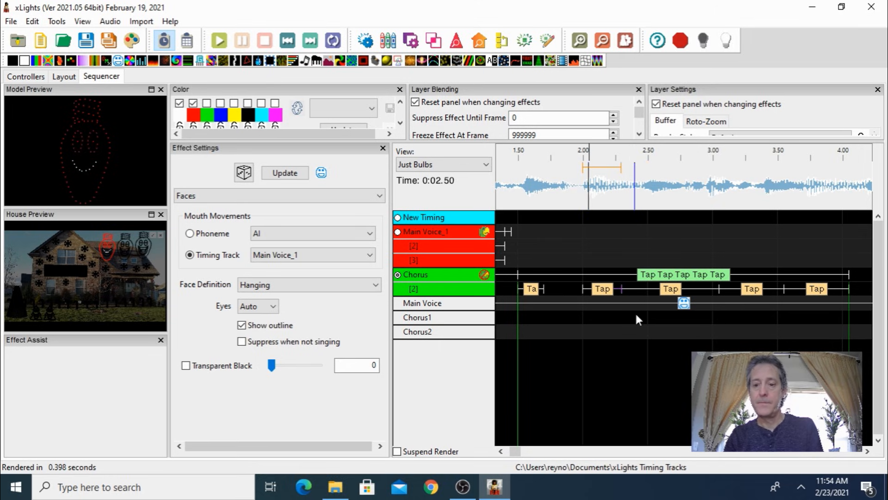
left_click_drag(625, 283, 648, 288)
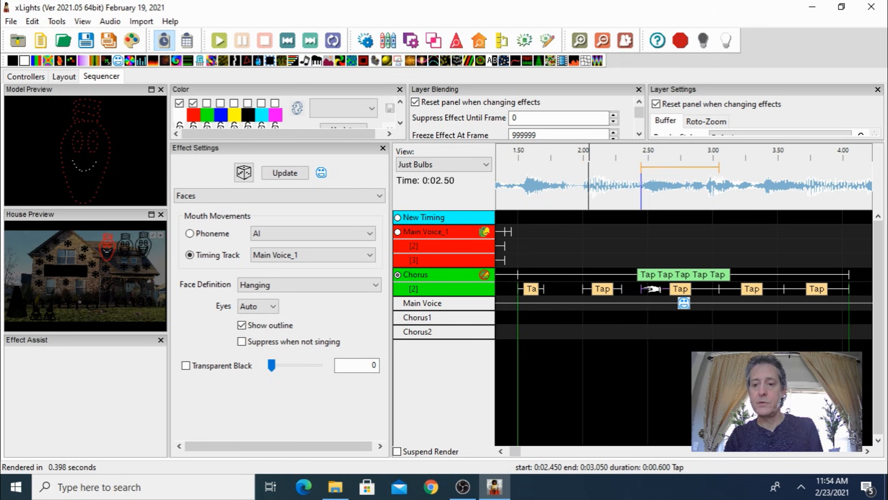
On the Chorus word row, retime the third, fourth and fifth Taps to start at 3.25, 3.55 and 3.85 s.
left_click(649, 186)
key("space")
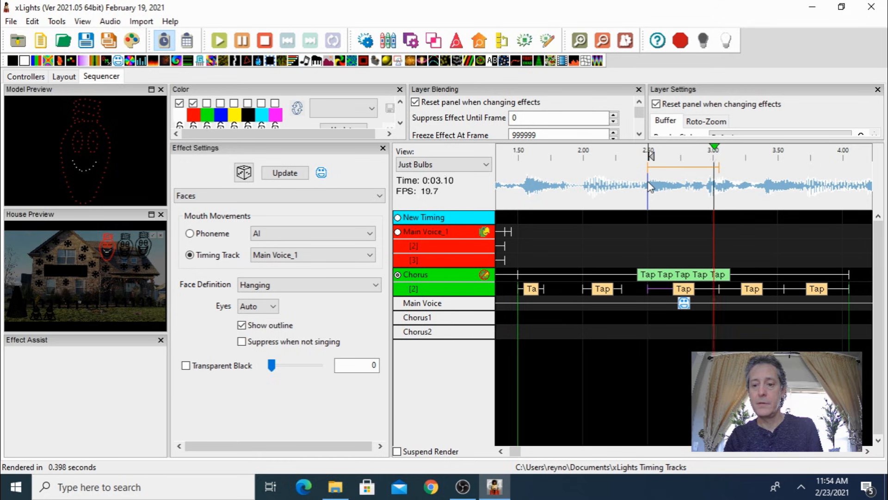
key("space")
left_click_drag(785, 288, 817, 293)
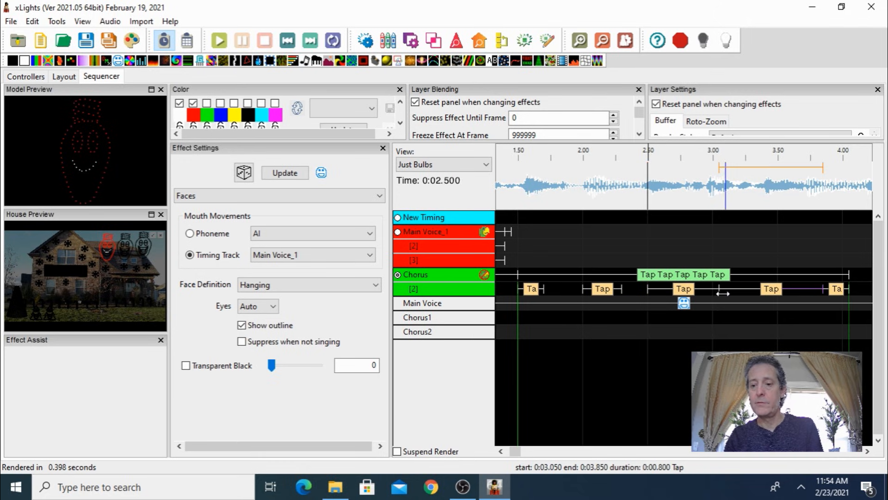
left_click_drag(719, 292, 784, 292)
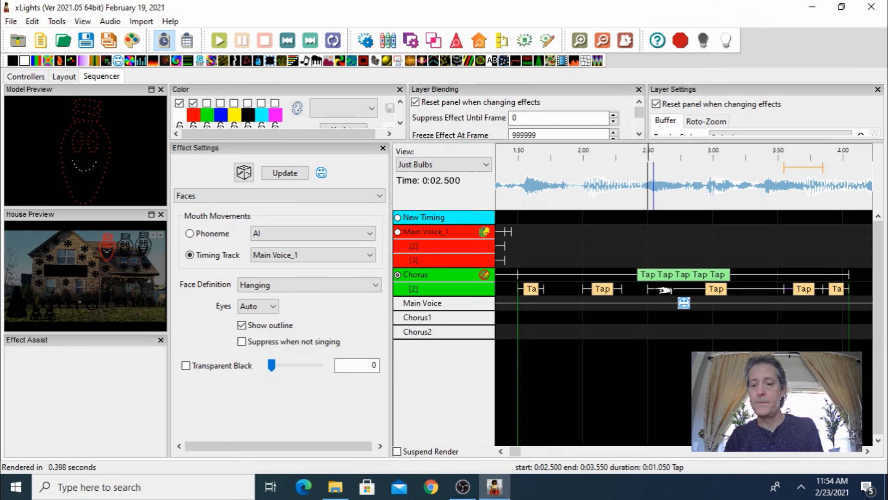
left_click_drag(650, 292, 746, 291)
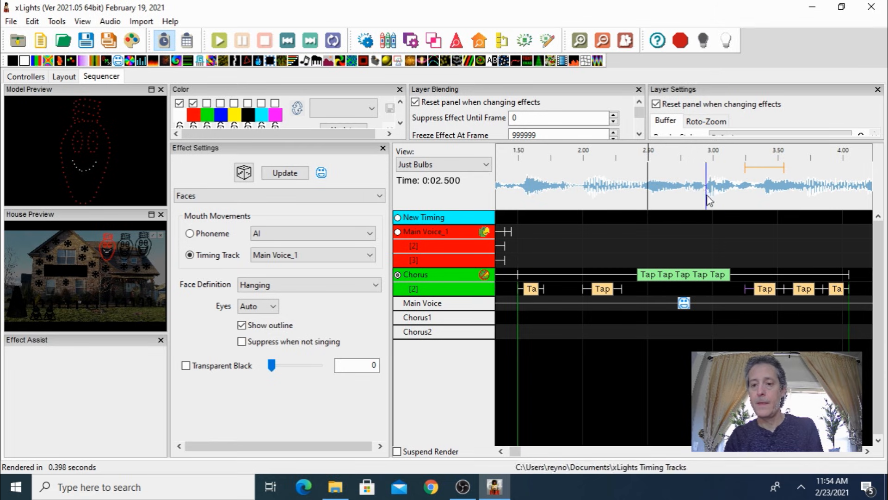
On the Chorus word row, set the last three Taps to start at 3.0, 3.4 and 3.7 s, checking against playback.
left_click(720, 188)
left_click(699, 185)
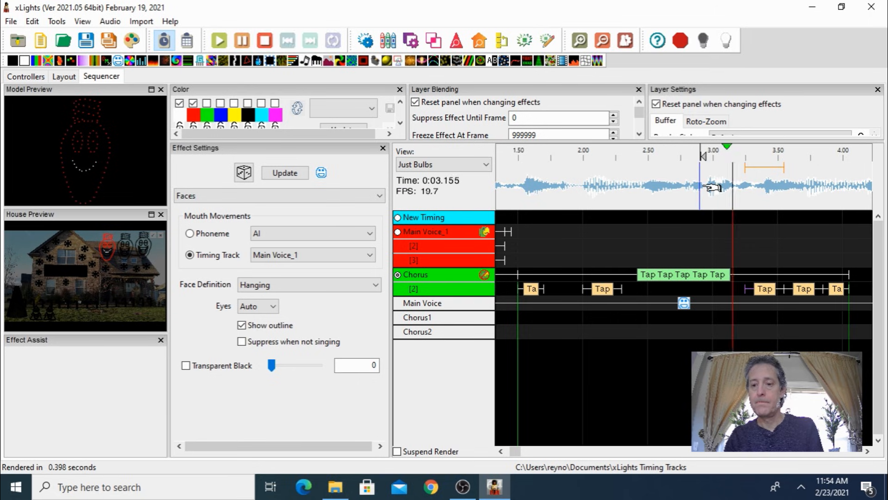
left_click_drag(745, 288, 713, 289)
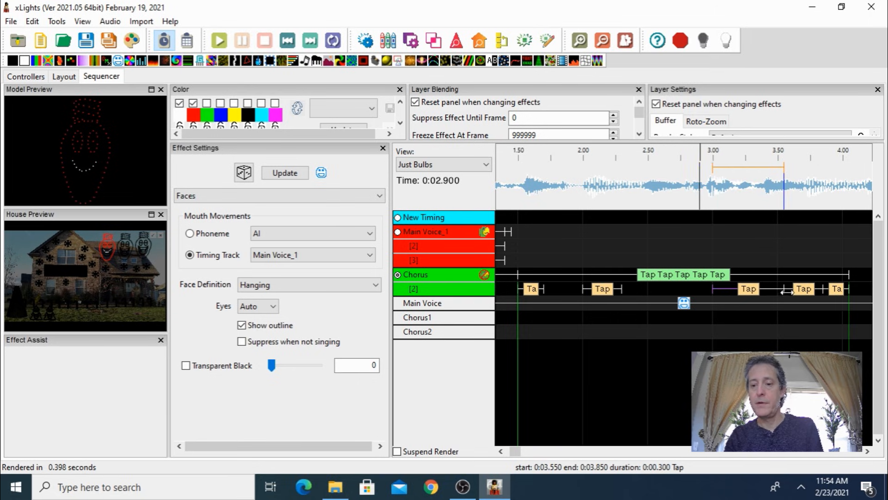
left_click_drag(773, 290, 765, 291)
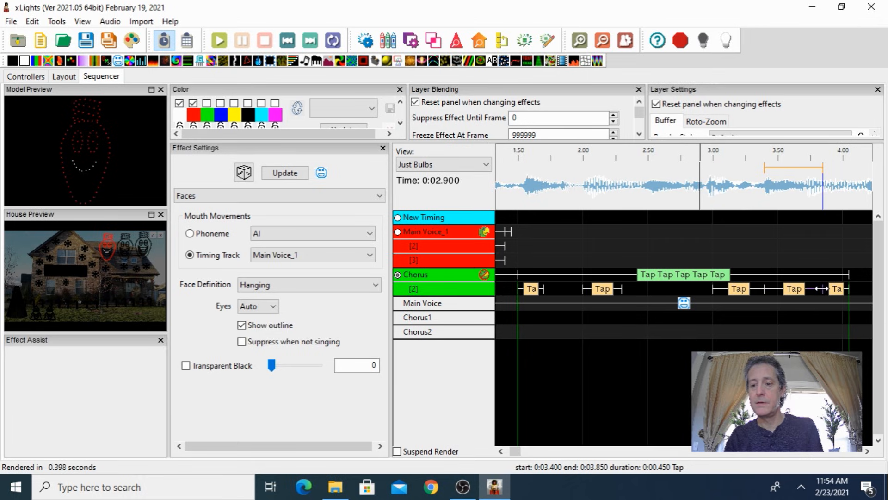
left_click_drag(823, 288, 803, 288)
left_click(713, 188)
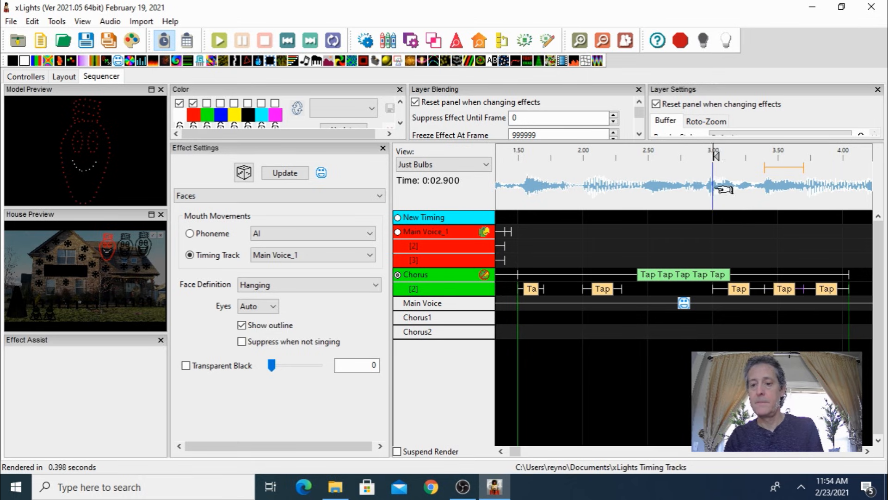
key("space")
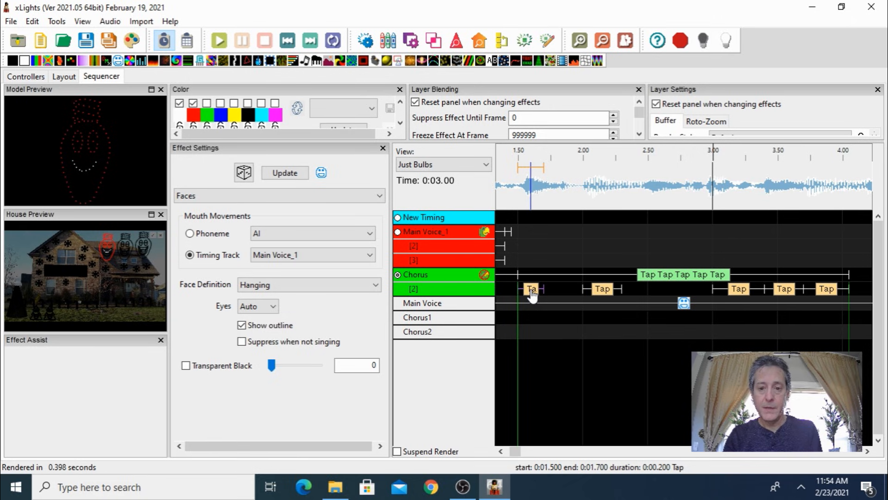
Select all five Tap words on the Chorus track and break the selected words down into phonemes.
left_click(398, 217)
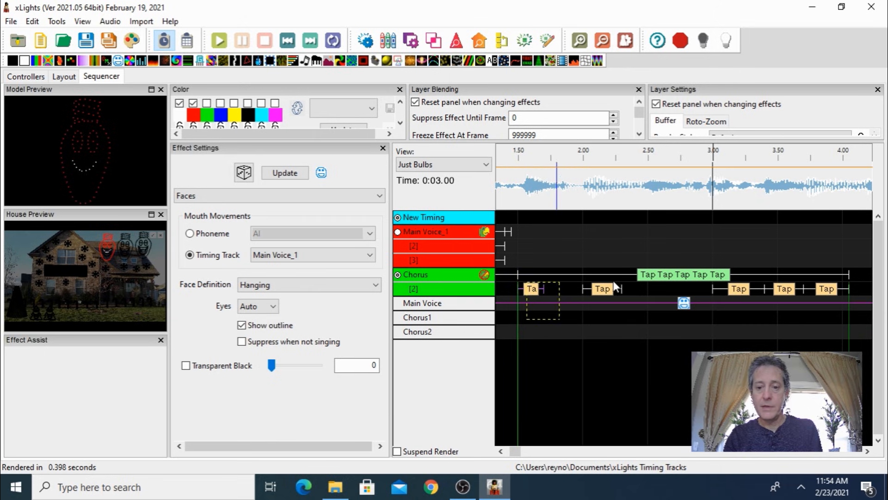
mouse_move(616, 288)
left_mouse_down()
mouse_move(823, 295)
mouse_move(840, 286)
left_mouse_up()
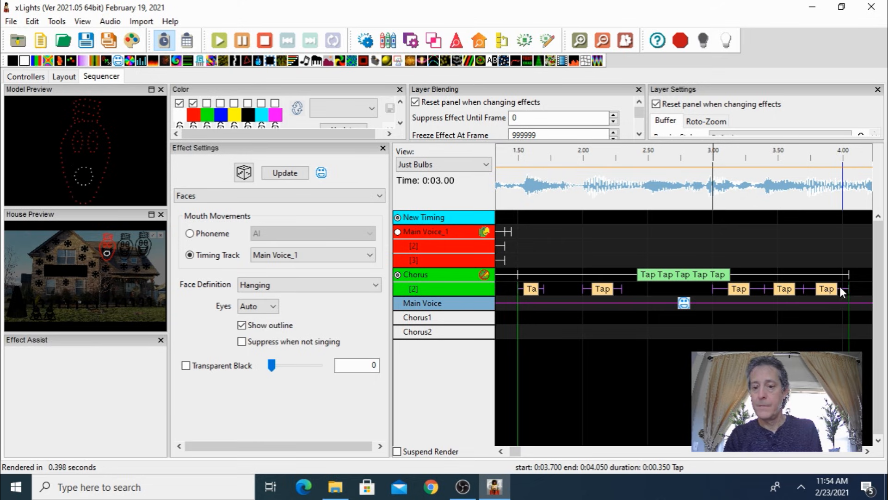
right_click(785, 291)
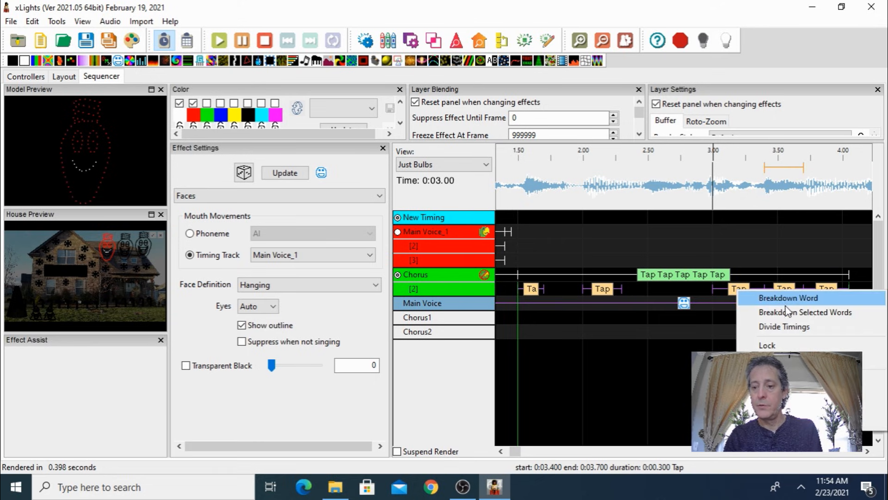
left_click(788, 313)
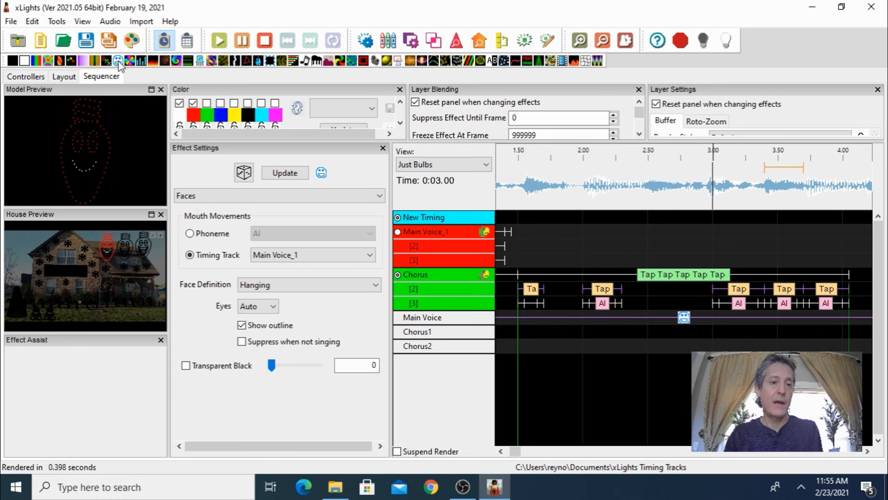
Place a Faces effect on the Chorus1 bulb and stretch it from 0 to about 5.75 s.
left_click_drag(119, 62, 879, 332)
left_click_drag(509, 455, 519, 449)
left_click_drag(614, 332, 804, 319)
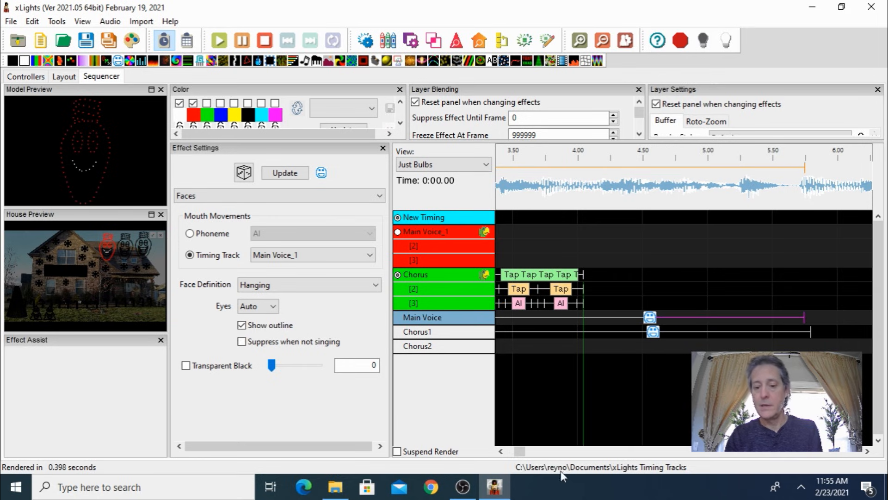
left_click_drag(519, 451, 510, 451)
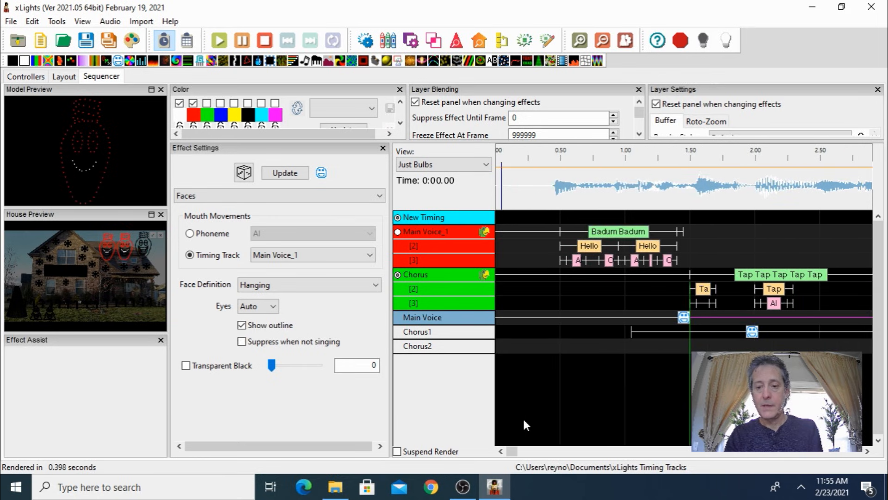
left_click(630, 331)
left_click_drag(631, 332, 496, 332)
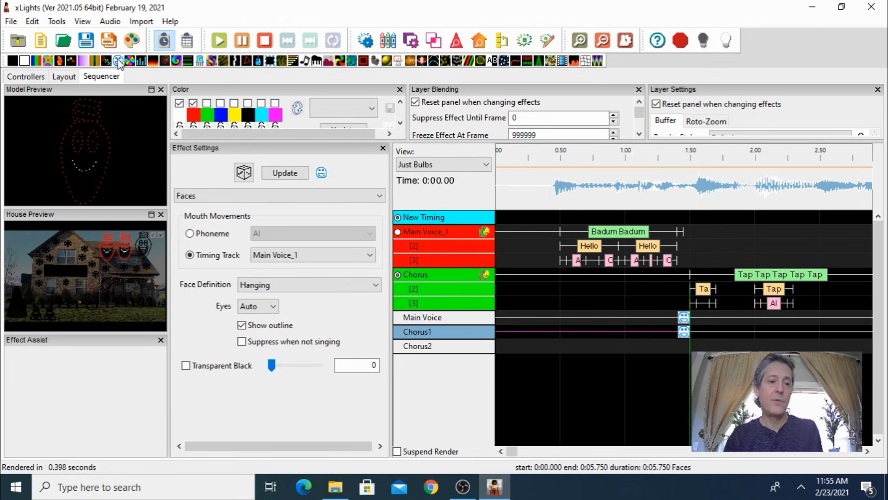
Place a Faces effect on the Chorus2 bulb and stretch it from 0 to about 5.45 s.
left_click_drag(118, 60, 523, 346)
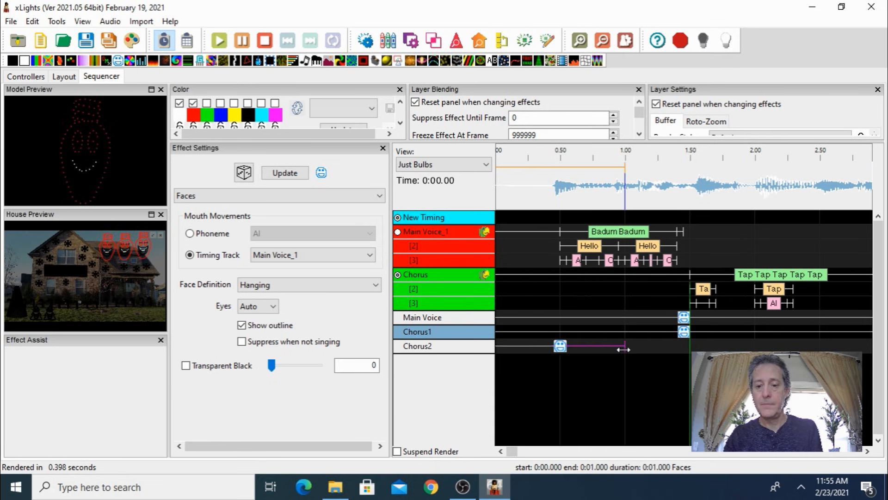
left_click_drag(623, 350, 872, 348)
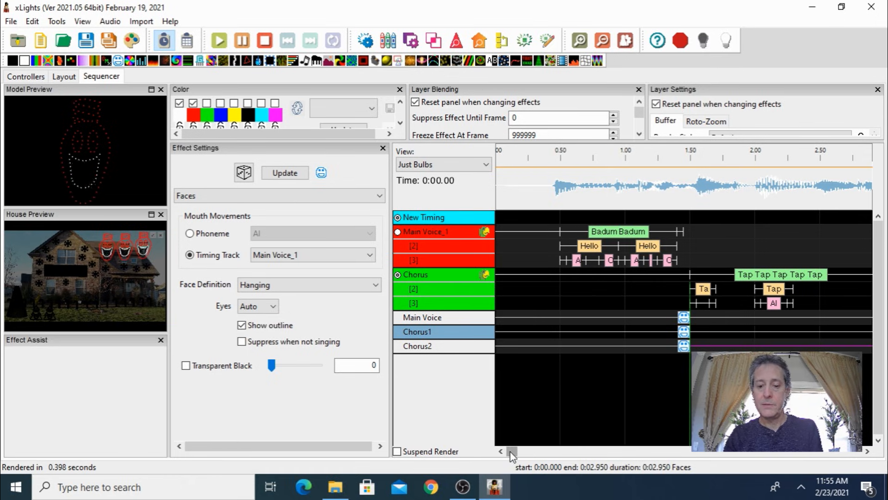
left_click_drag(512, 451, 518, 452)
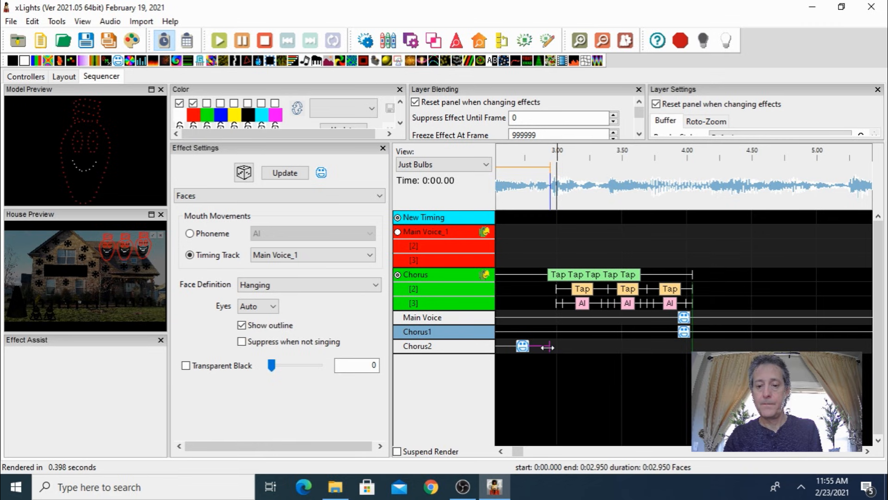
left_click_drag(547, 348, 879, 350)
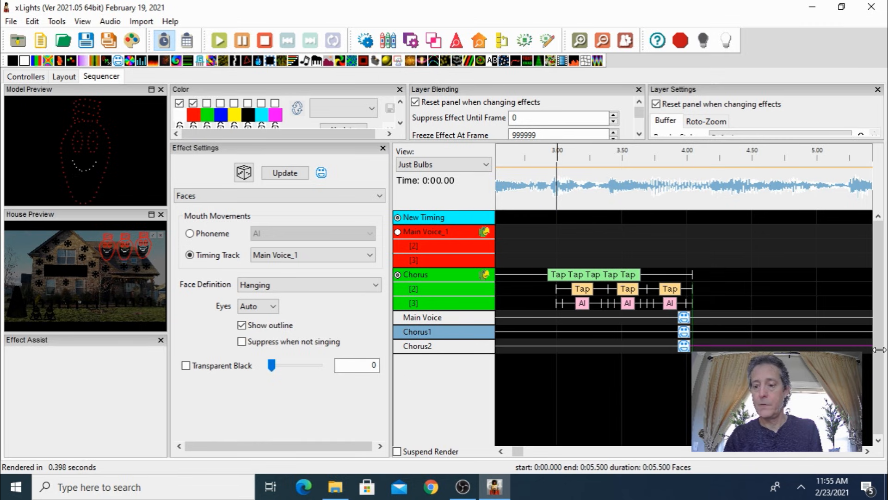
left_click_drag(520, 452, 517, 455)
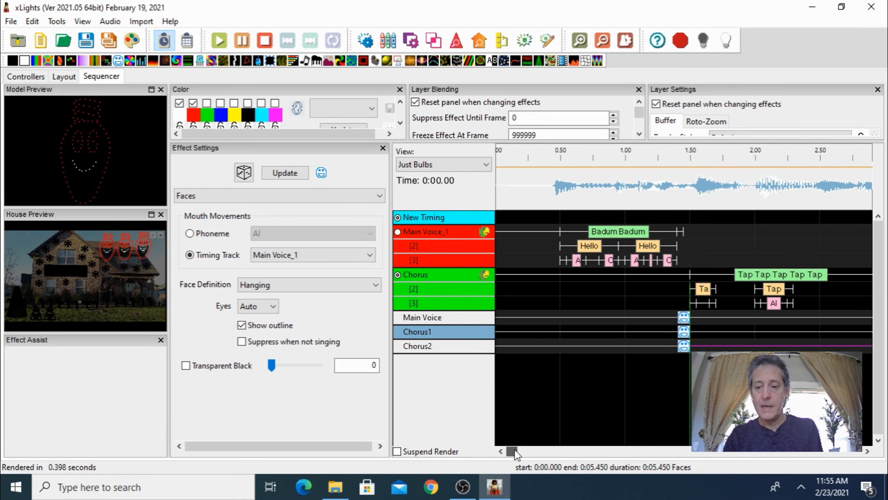
Set the timing track of the Chorus1 and Chorus2 Faces effects to Chorus.
left_click(684, 335)
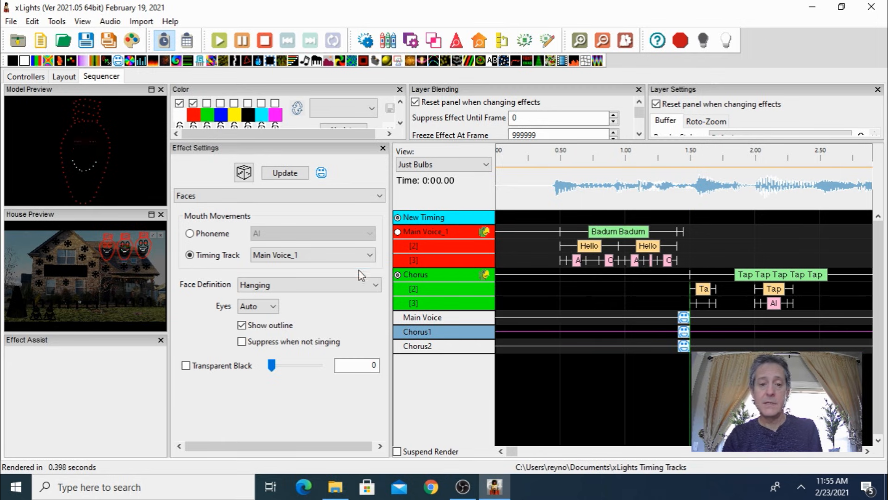
left_click(328, 263)
left_click(317, 278)
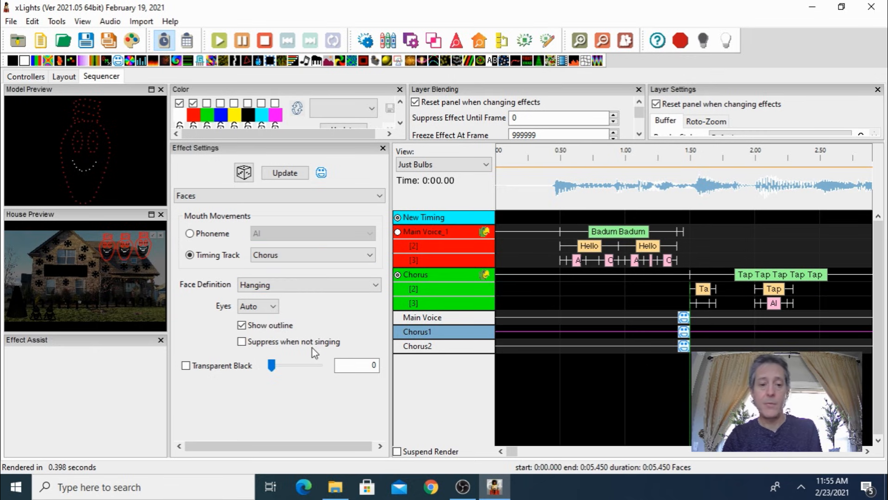
left_click(684, 346)
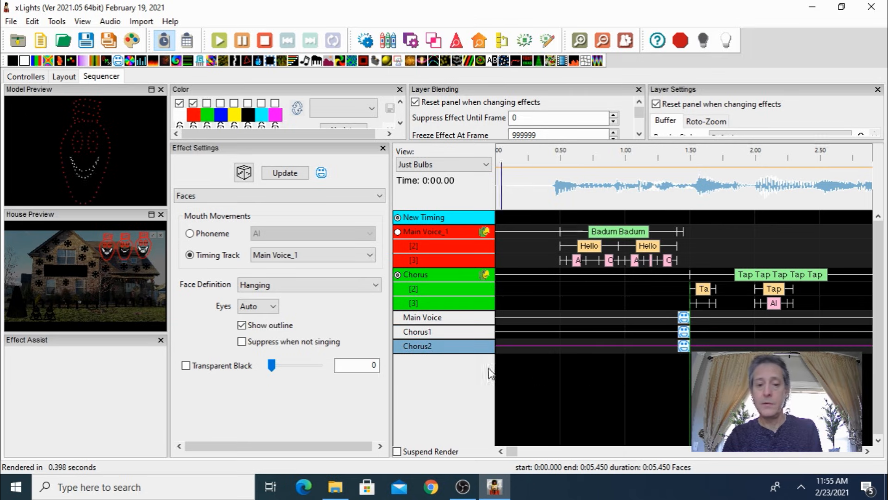
left_click(327, 255)
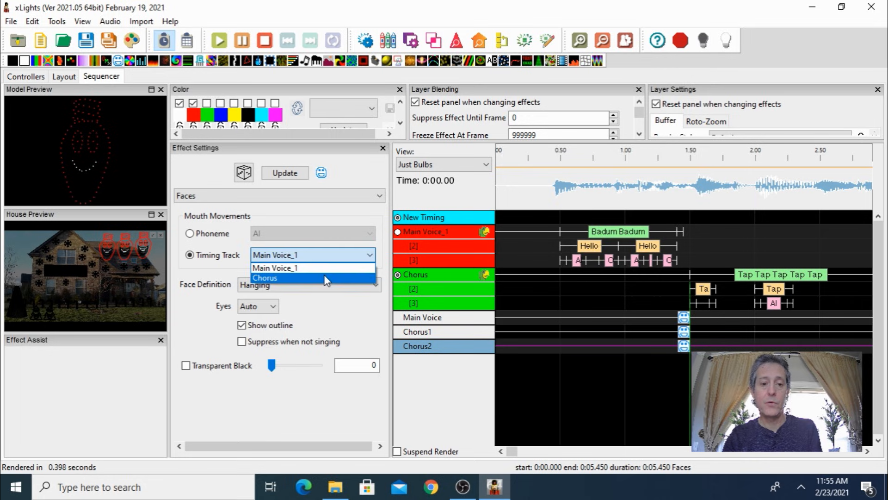
left_click(327, 274)
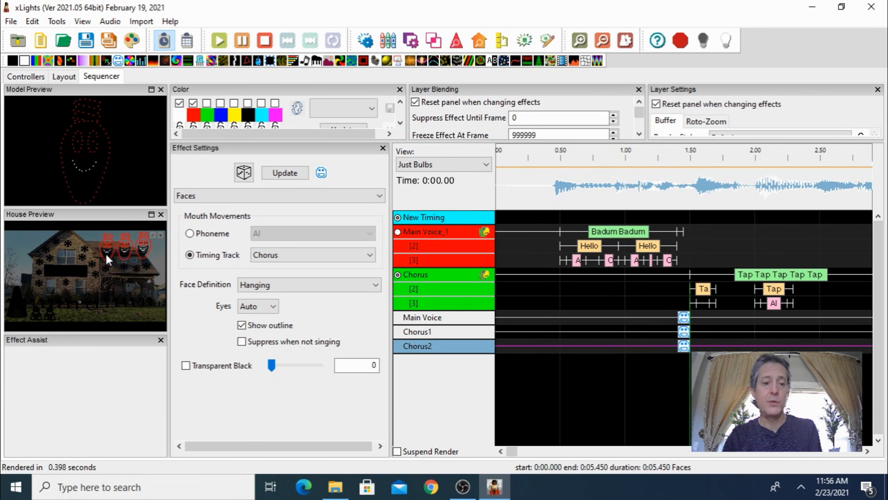
Replace red with green in the Chorus1 Faces effect colours and with blue in the Chorus2 Faces effect colours.
left_click(683, 337)
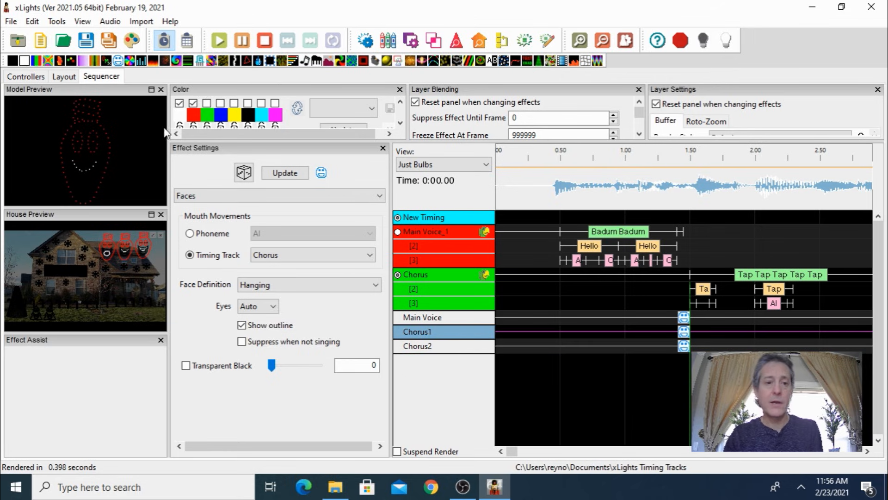
left_click(207, 103)
left_click(193, 104)
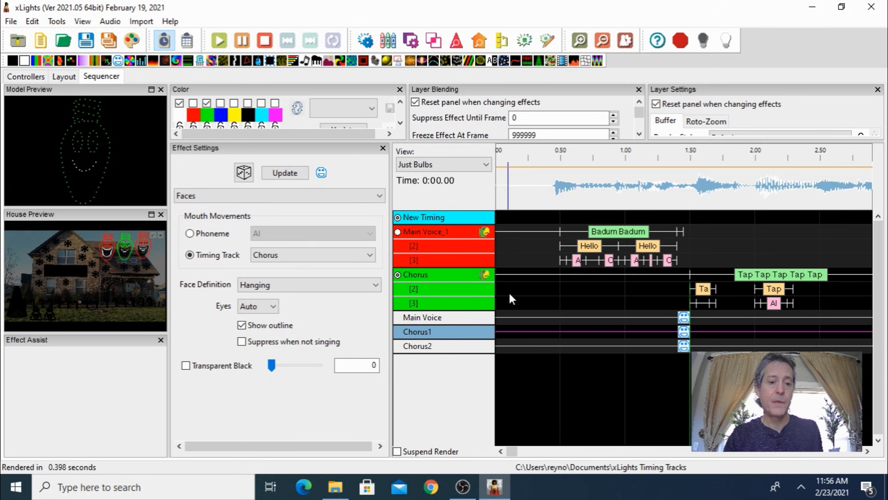
left_click(684, 346)
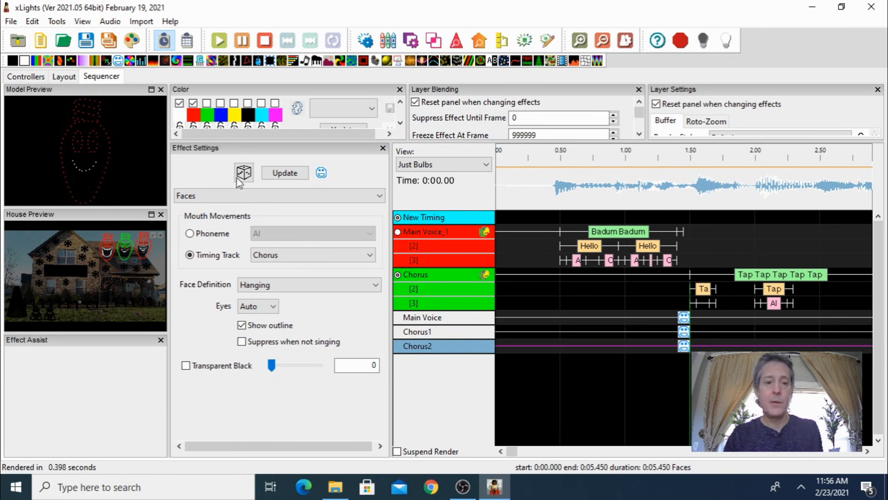
left_click(221, 103)
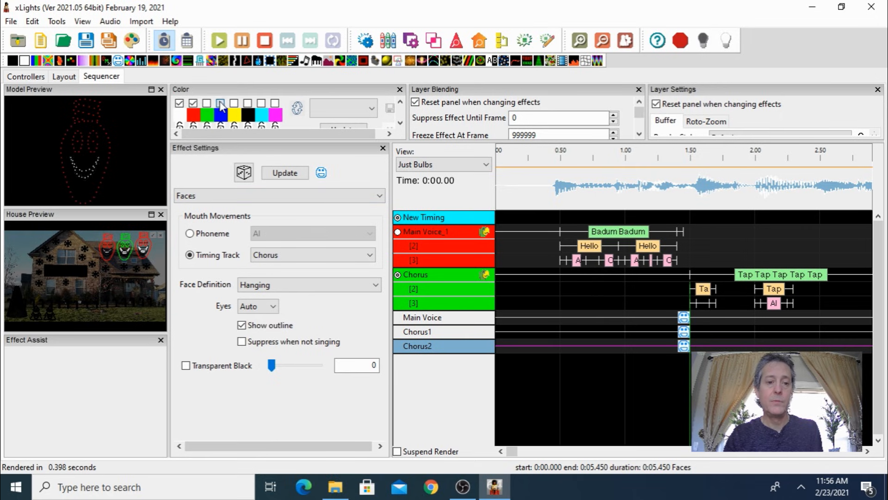
left_click(192, 104)
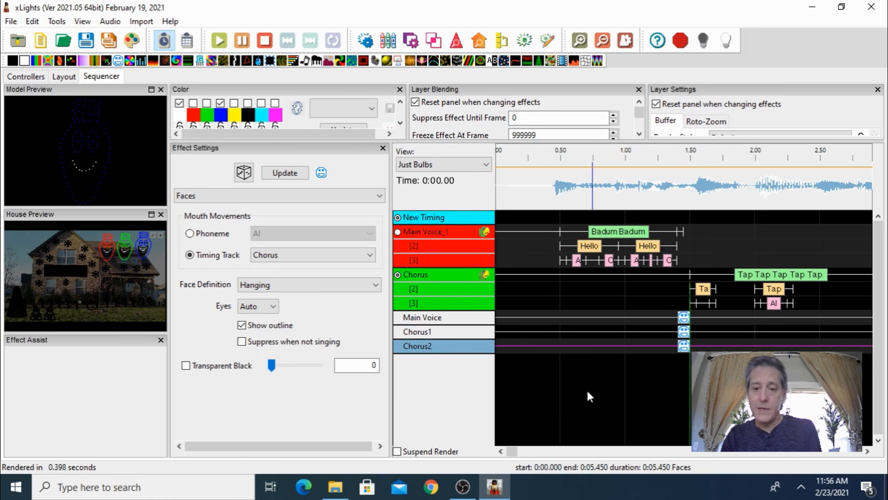
Enlarge the House Preview by zooming in and widening its pane, keeping all three singing bulbs in view.
scroll(120, 271, "up", 3)
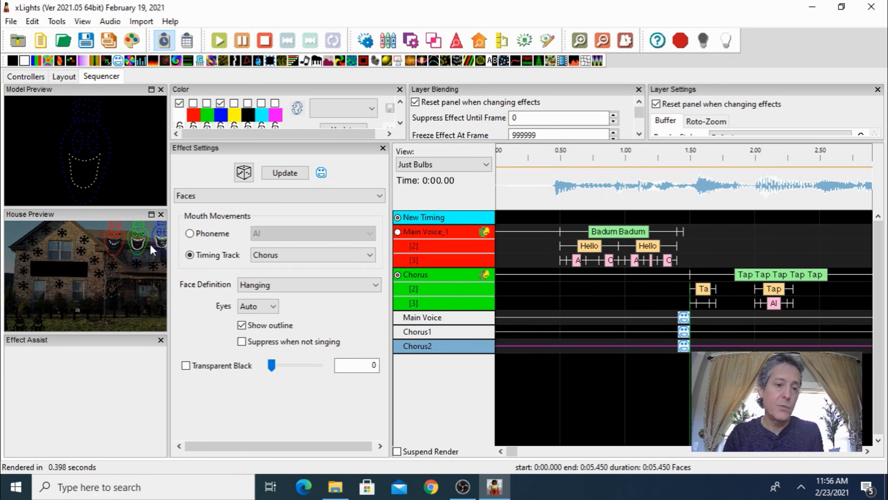
left_click_drag(168, 238, 201, 246)
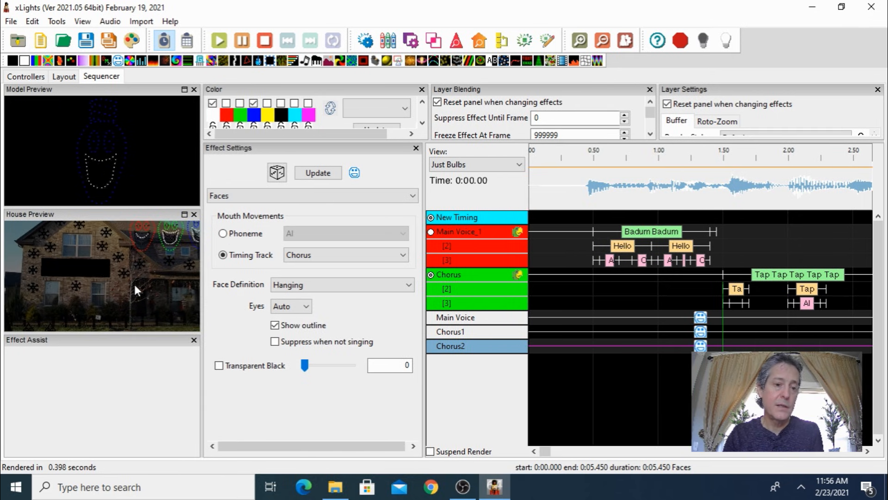
left_click_drag(202, 237, 107, 254)
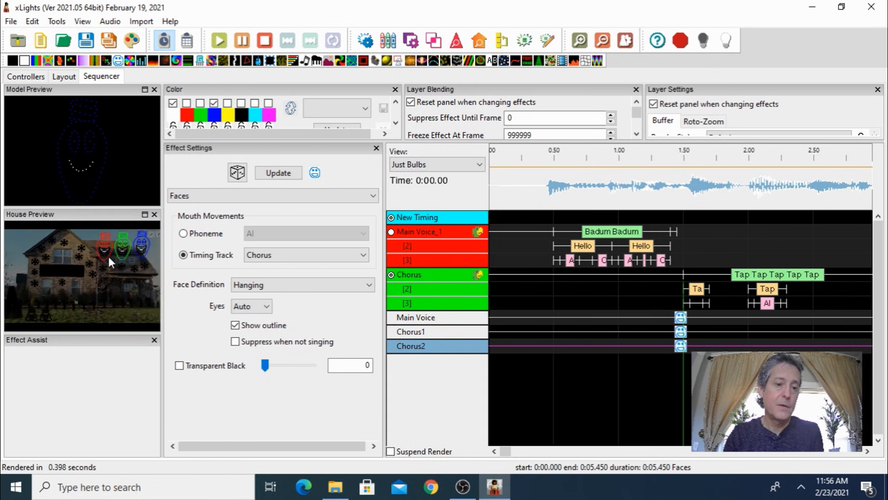
left_click_drag(165, 262, 229, 275)
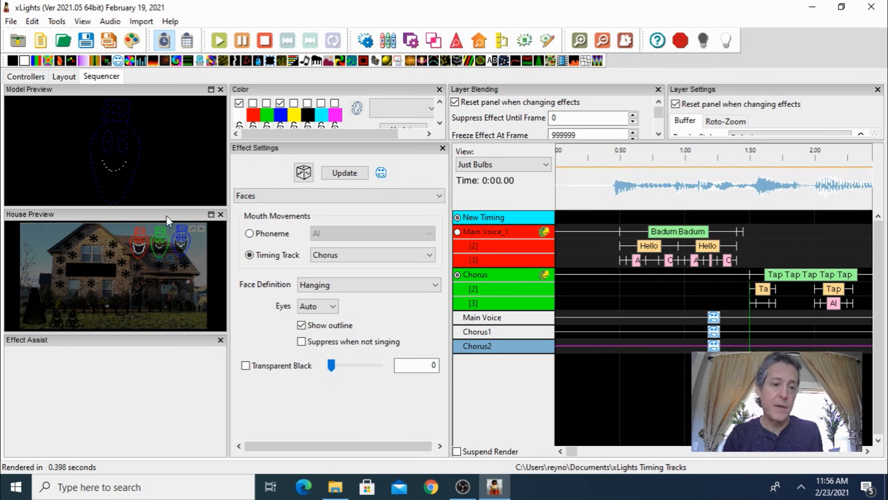
Play the sequence from the start to check the three bulbs singing along with the Main Voice and Chorus lyrics.
left_click(569, 170)
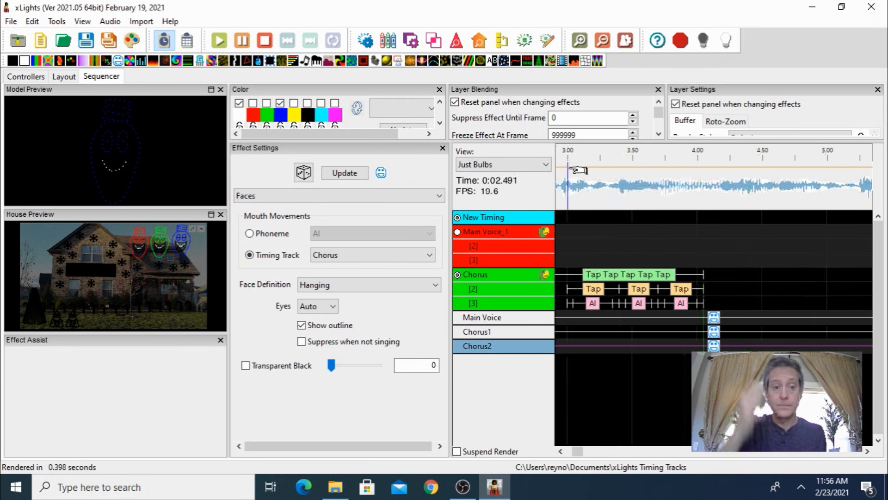
key("space")
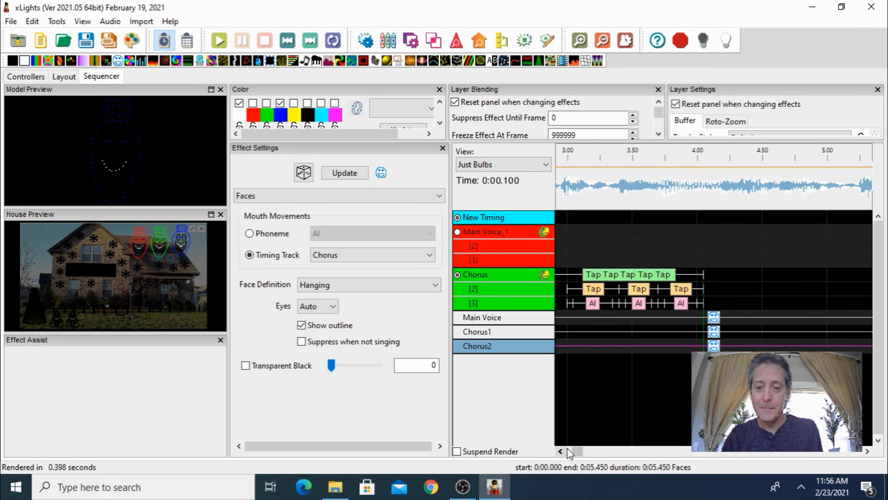
left_click_drag(580, 452, 565, 454)
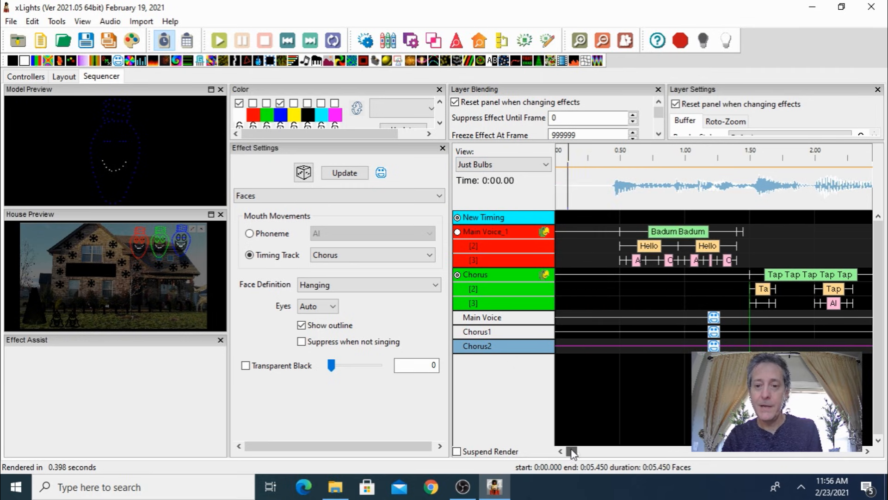
key("space")
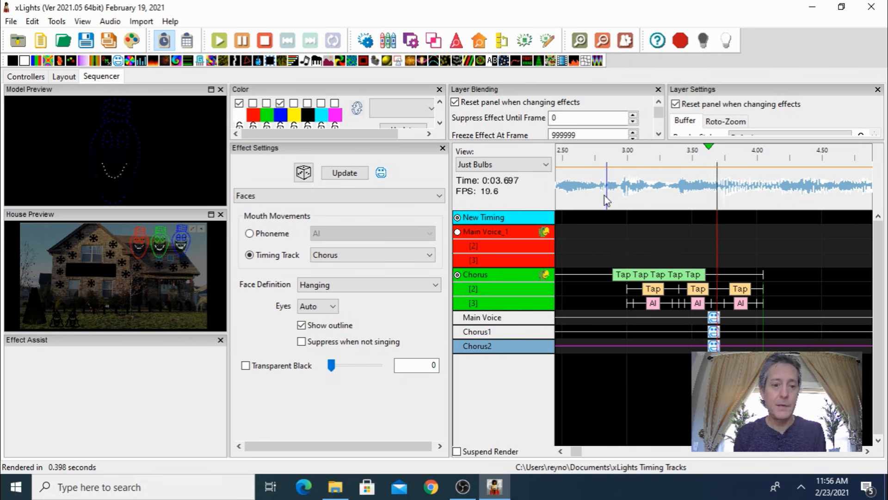
key("space")
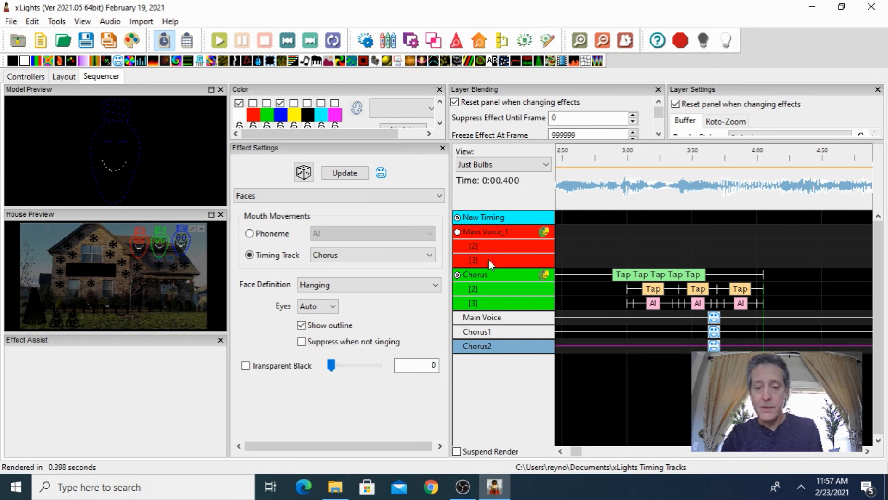
Widen the timeline by narrowing the effect settings and preview panes, and play the audio from 2.65 s.
left_click_drag(368, 258, 228, 249)
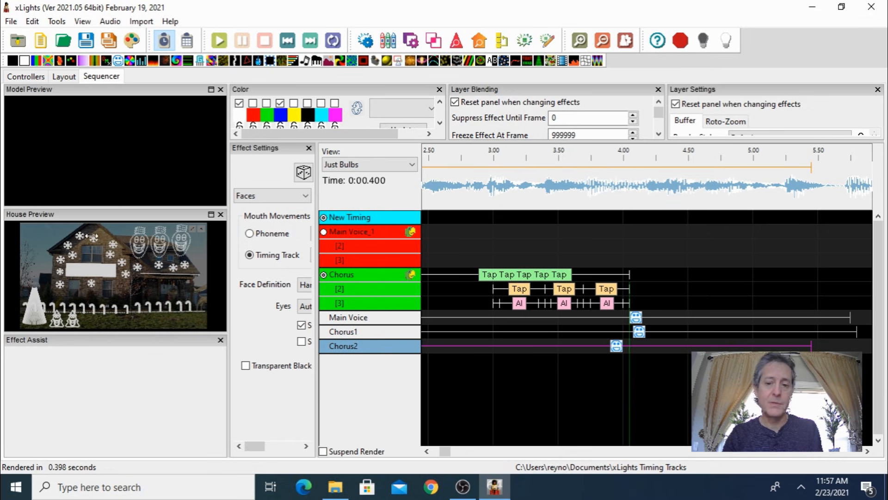
left_click_drag(91, 236, 113, 245)
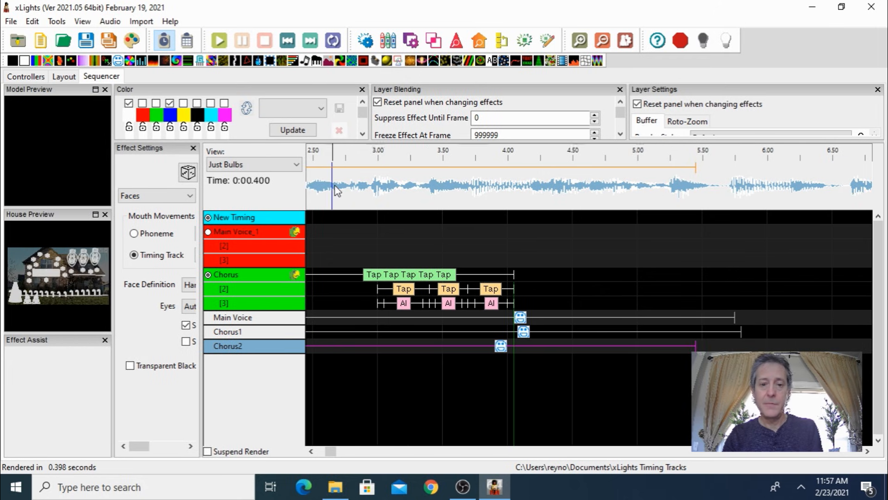
left_click(334, 186)
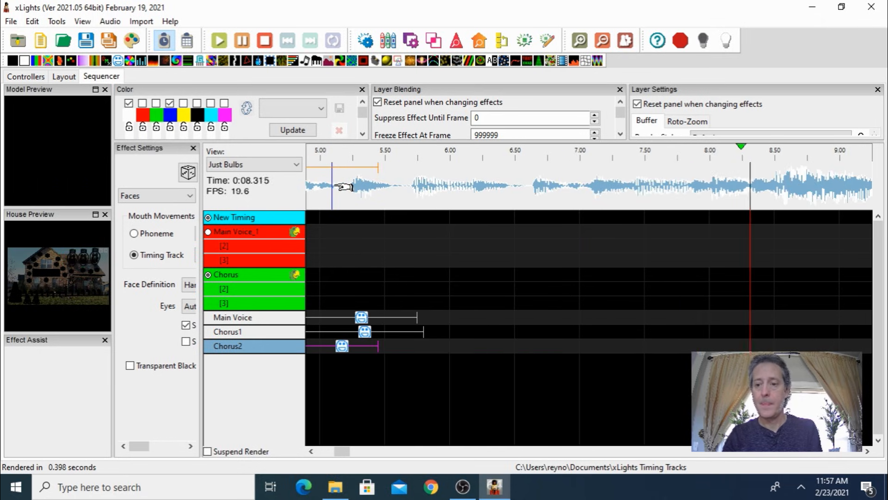
key("space")
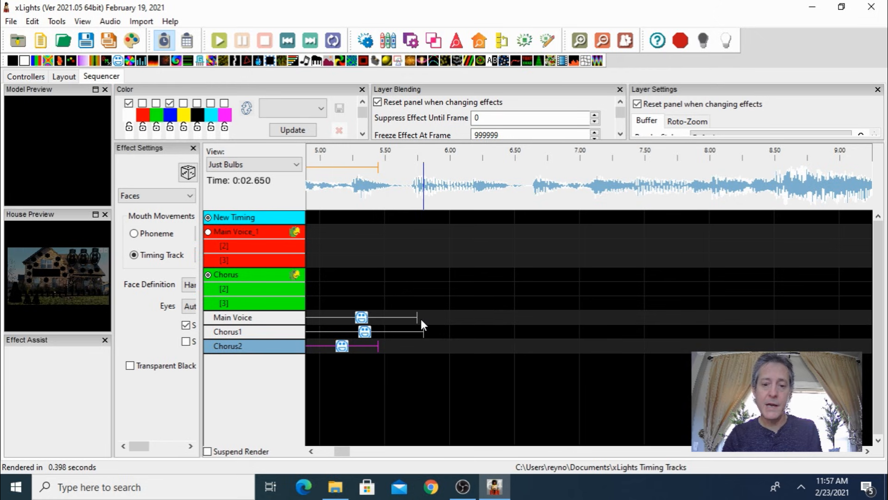
Extend the Faces effects on Main Voice, Chorus1 and Chorus2 so that all three end at 10.65 s.
left_click_drag(415, 318, 845, 318)
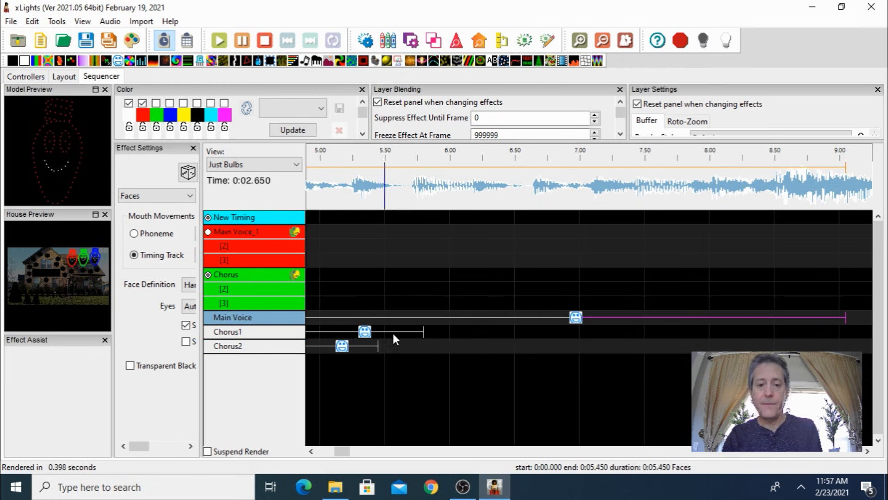
left_click_drag(422, 335, 850, 337)
left_click_drag(379, 346, 861, 349)
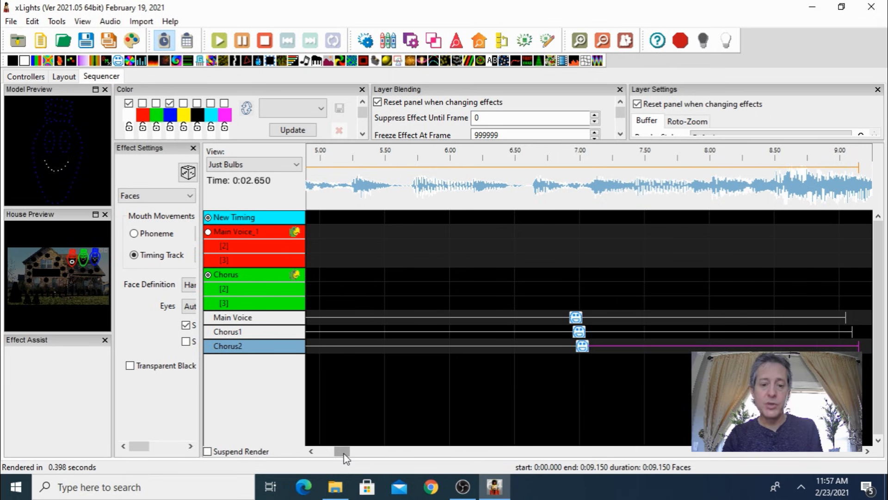
left_click_drag(343, 452, 351, 452)
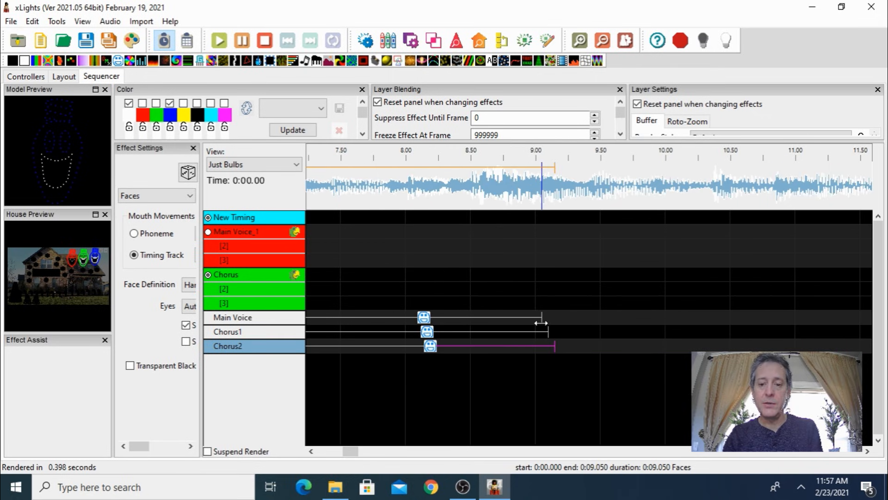
left_click_drag(541, 323, 749, 318)
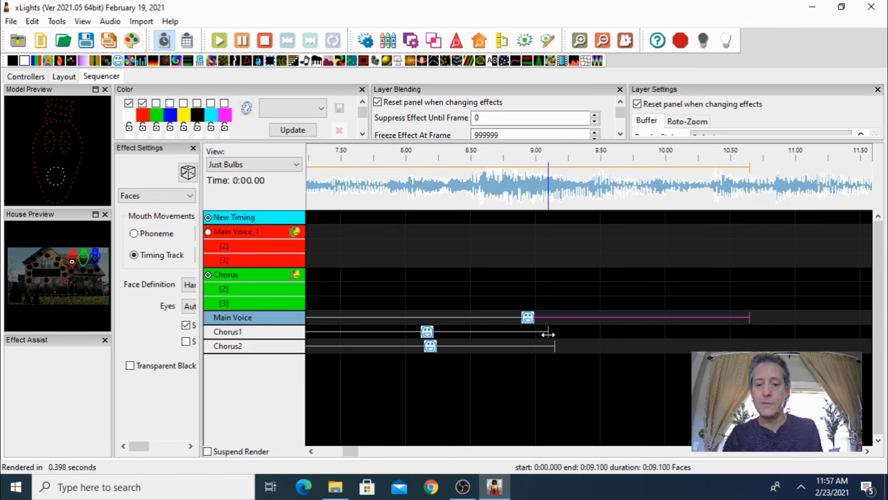
left_click_drag(547, 333, 748, 338)
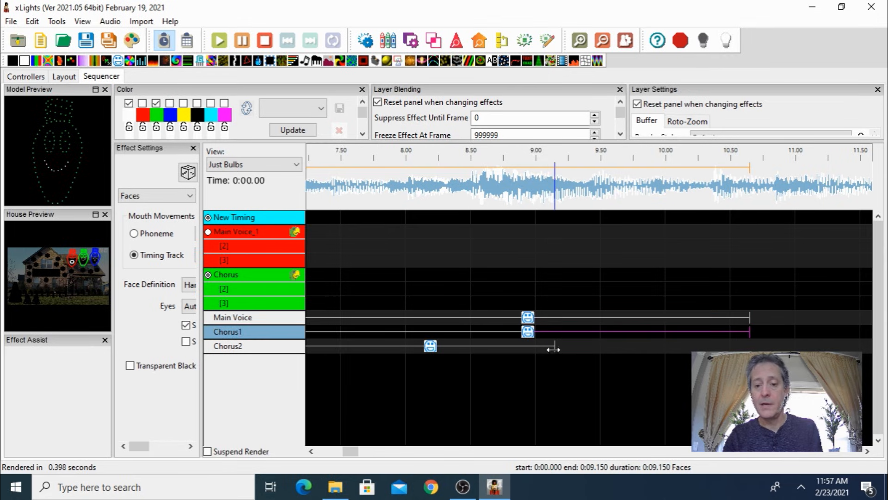
left_click_drag(555, 347, 749, 347)
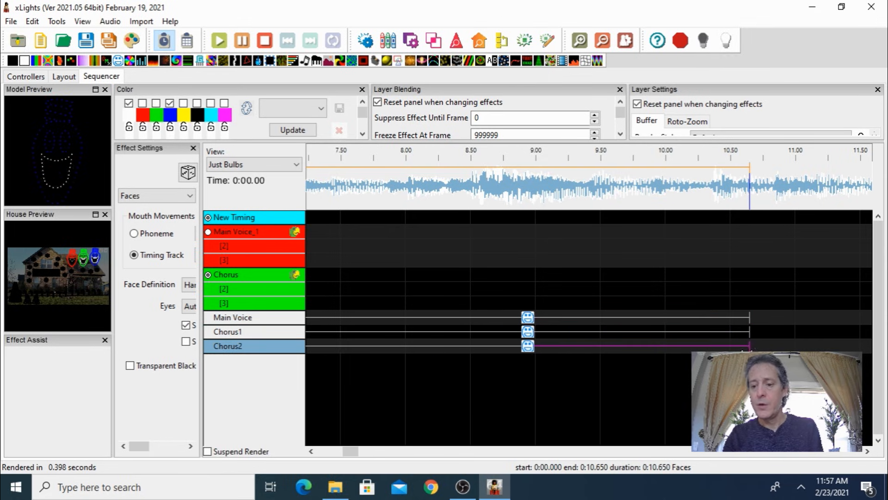
Copy the two Hello words and their phonemes from the Main Voice_1 timing track.
left_click_drag(352, 451, 330, 452)
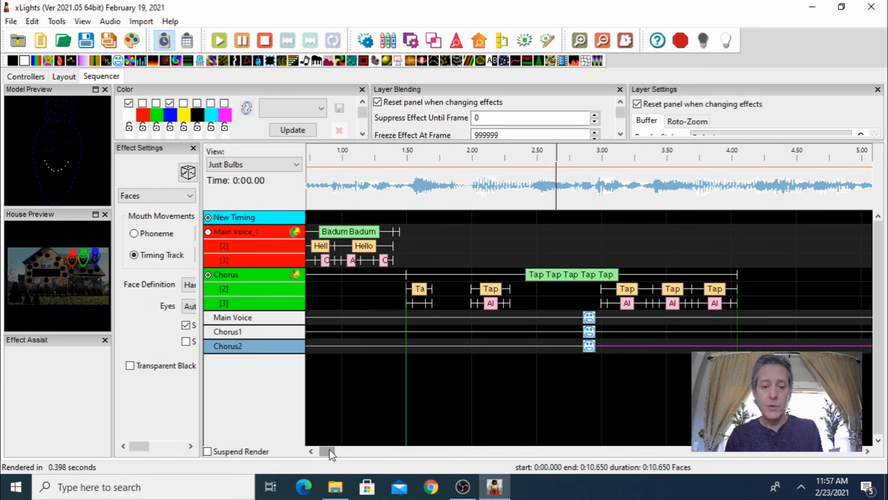
left_click_drag(331, 454, 327, 455)
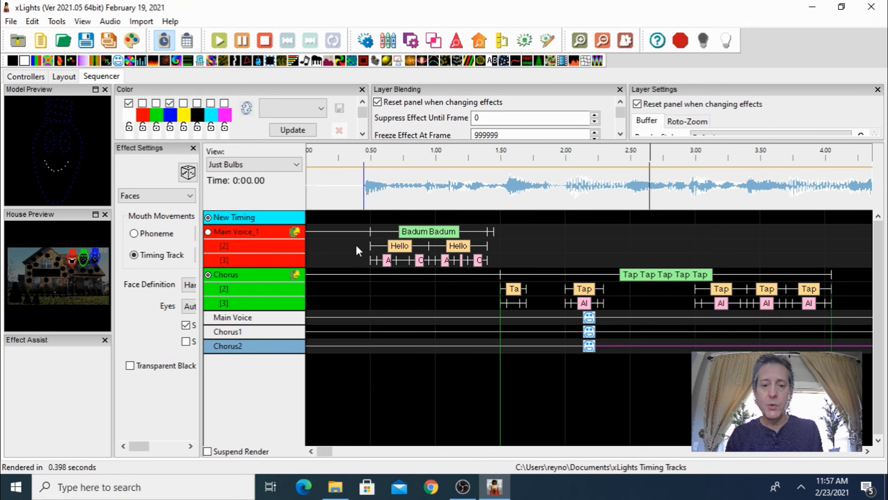
left_click_drag(350, 250, 494, 252)
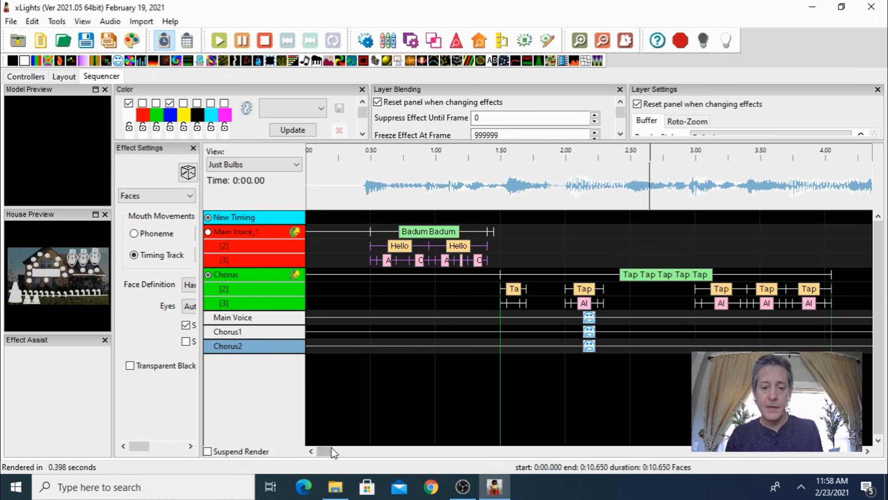
Paste the copied Hello words and phonemes into the Chorus track at 4.15 s, playing the audio there to check their timing.
left_click_drag(329, 453, 342, 453)
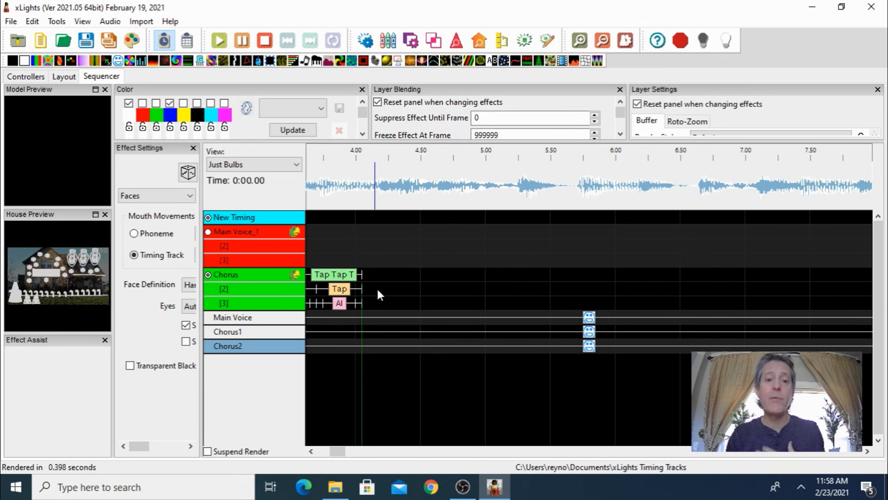
left_click(378, 184)
key("space")
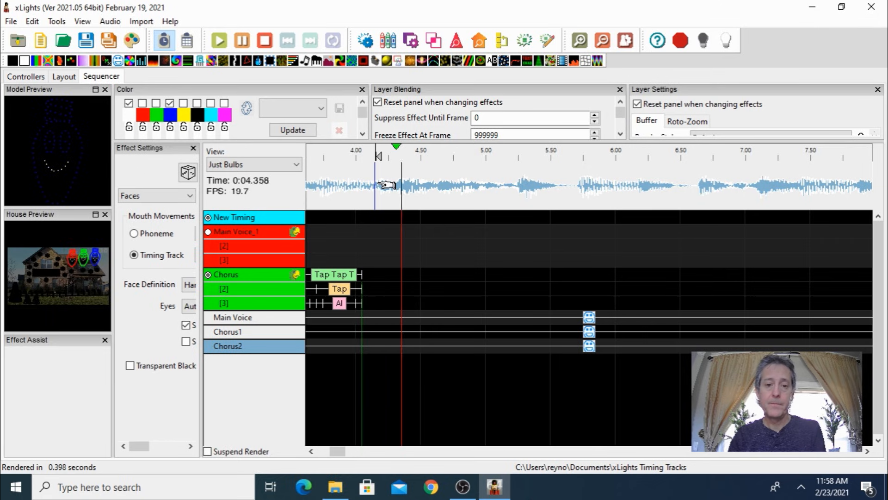
key("space")
key("space")
key("space")
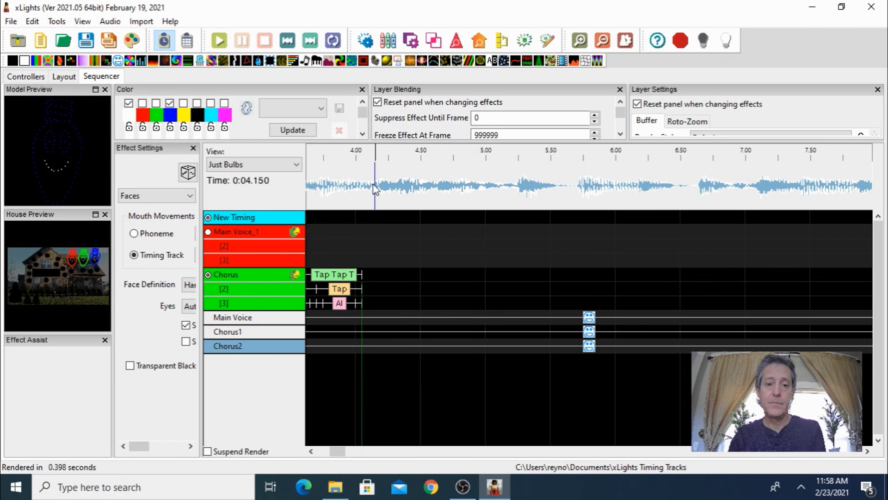
key("space")
key("space")
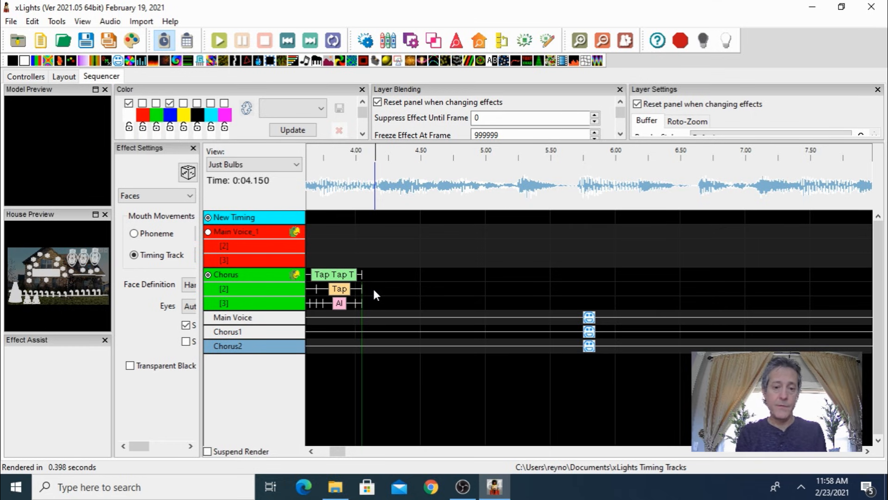
key("ctrl+v")
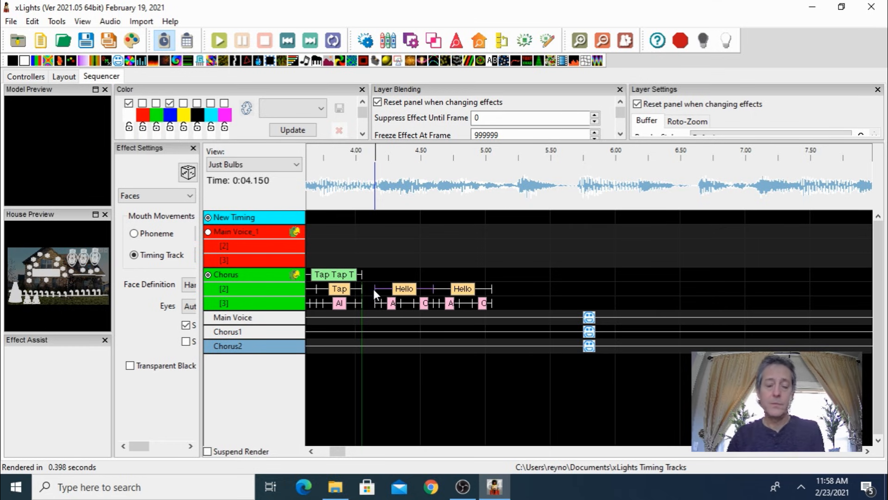
key("space")
key("space")
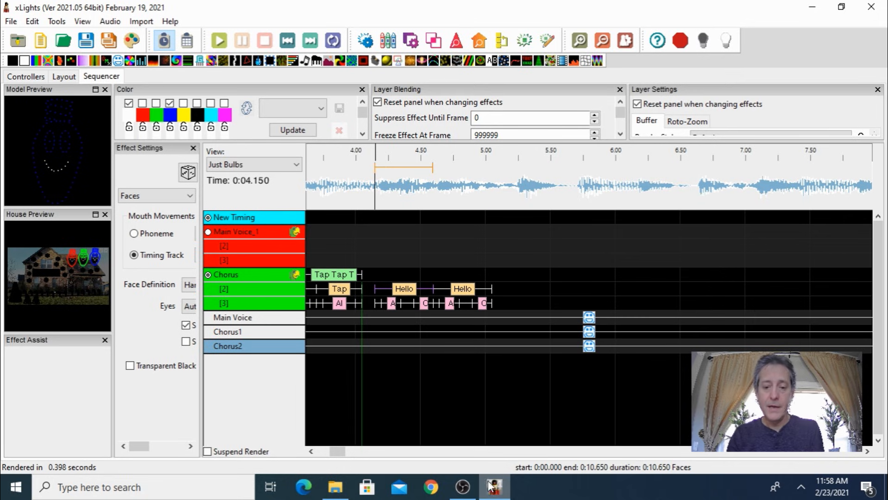
Hide the Chorus timing marks and copy all the Tap words and phonemes from about 1.5 to 4.05 s in that track.
left_click_drag(338, 454, 330, 453)
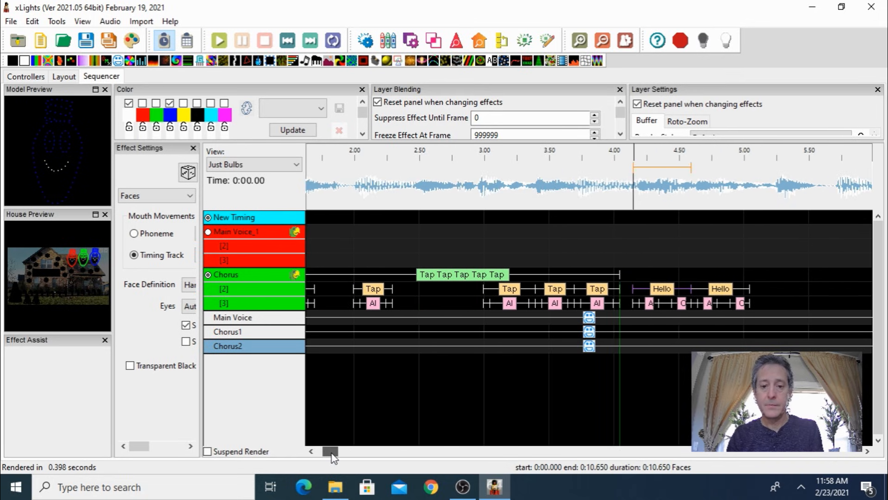
left_click(602, 41)
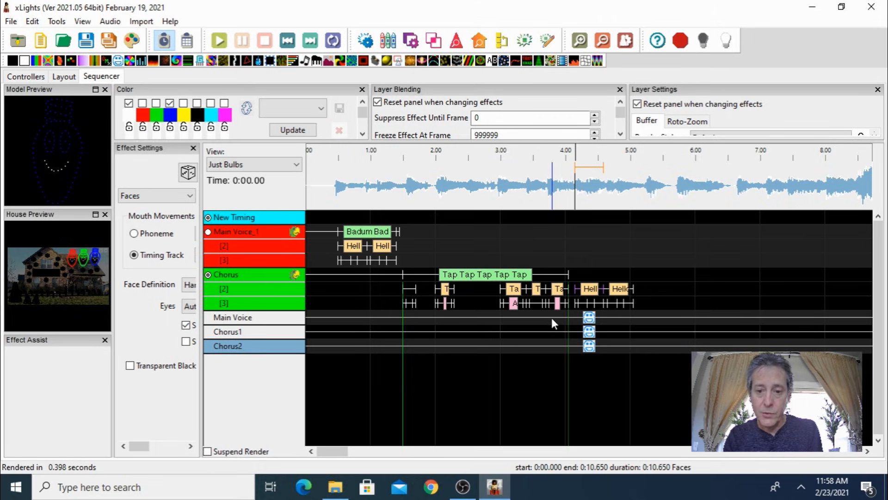
left_click(209, 277)
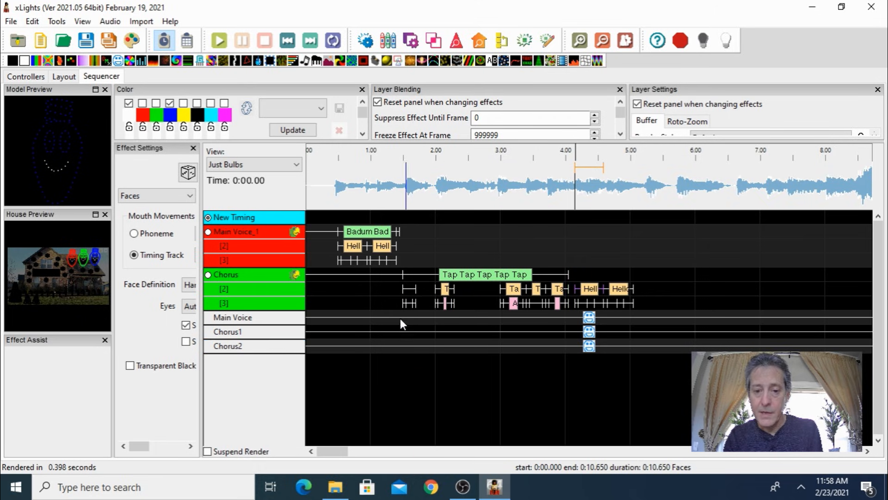
left_click_drag(391, 319, 574, 291)
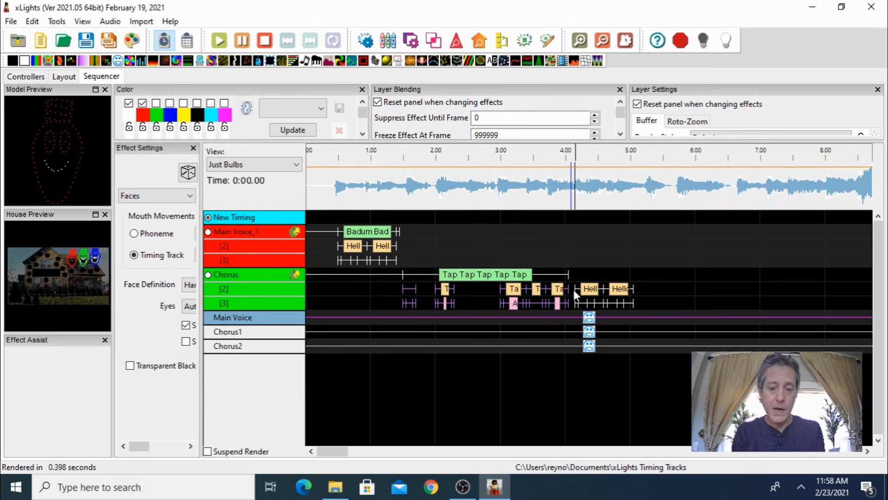
Paste the copied Tap words and phonemes into the Chorus track at about 5.25 s and play from 5.20 s to check their timing.
left_click(579, 41)
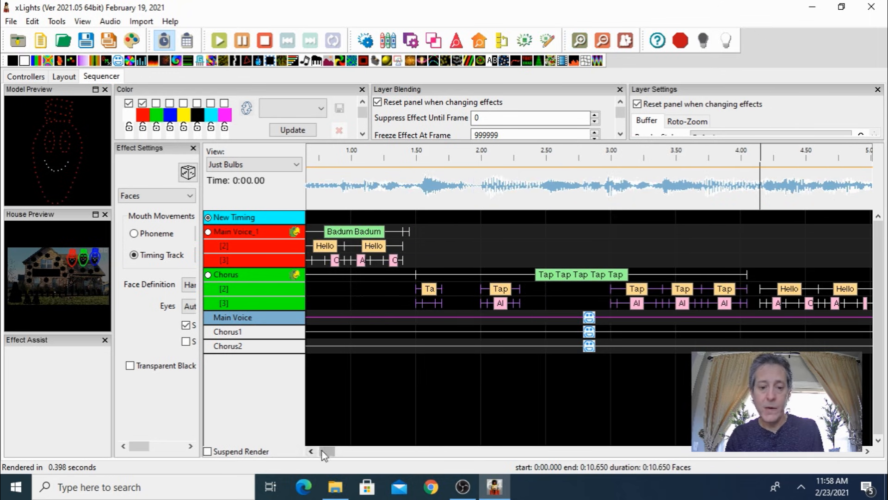
left_click_drag(328, 454, 340, 451)
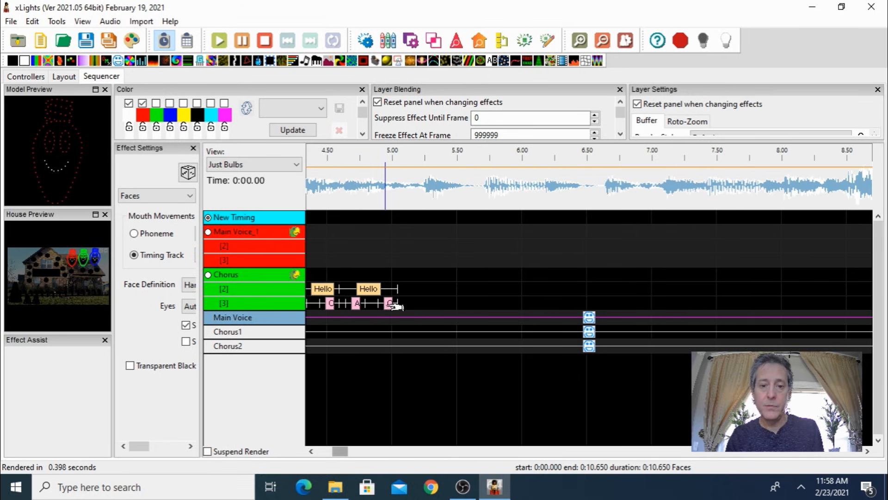
left_click(420, 204)
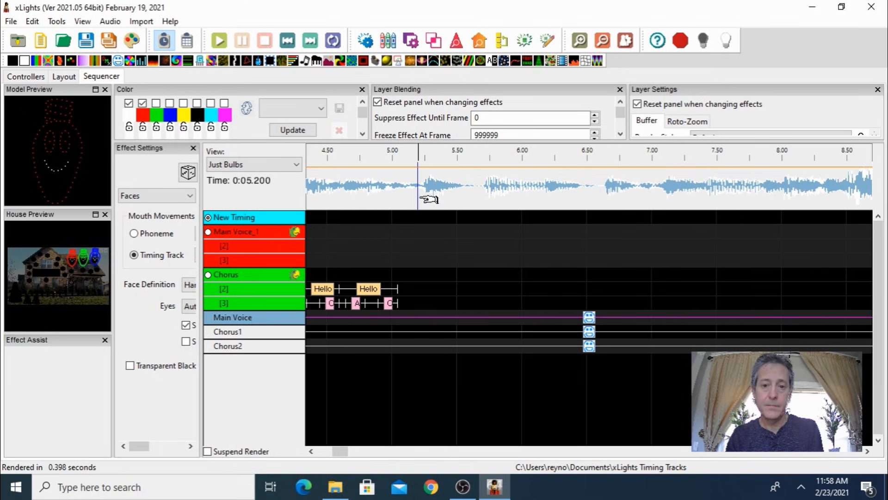
key("space")
key("space")
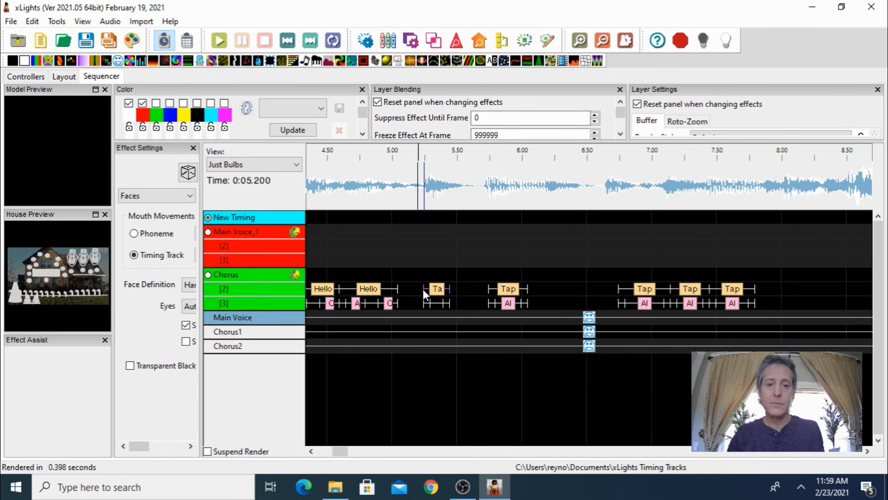
key("space")
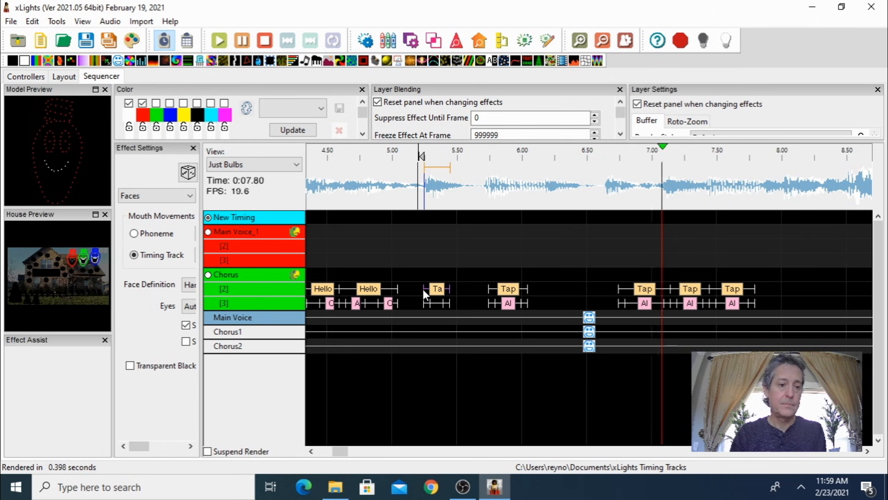
key("space")
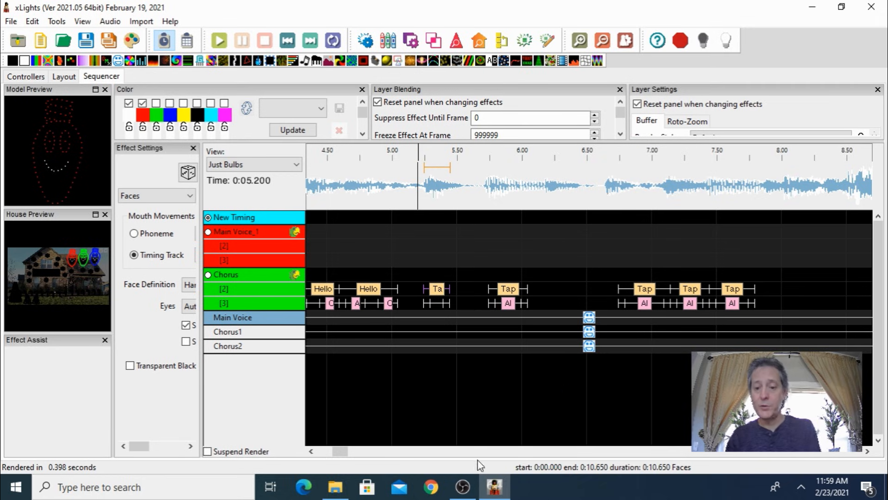
left_click_drag(343, 447, 339, 448)
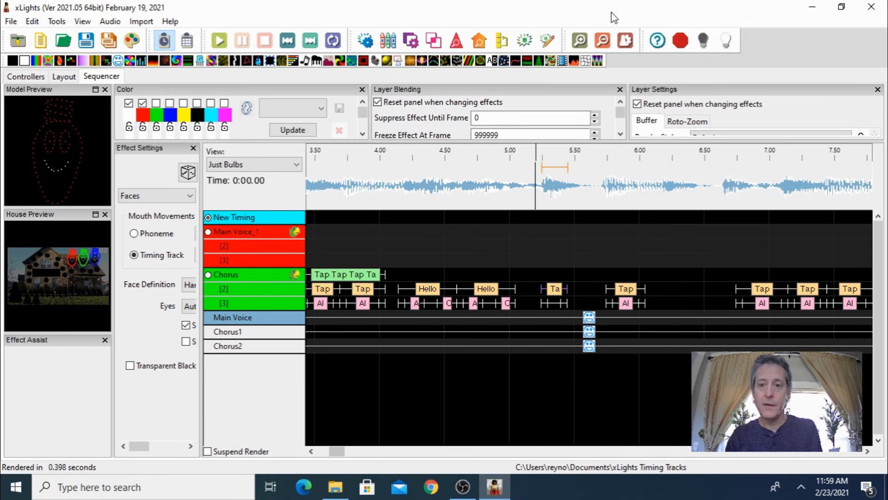
Play the sequence from 0.5 s with the full set of Chorus words in view to check the singing faces.
left_click(603, 40)
left_click(603, 41)
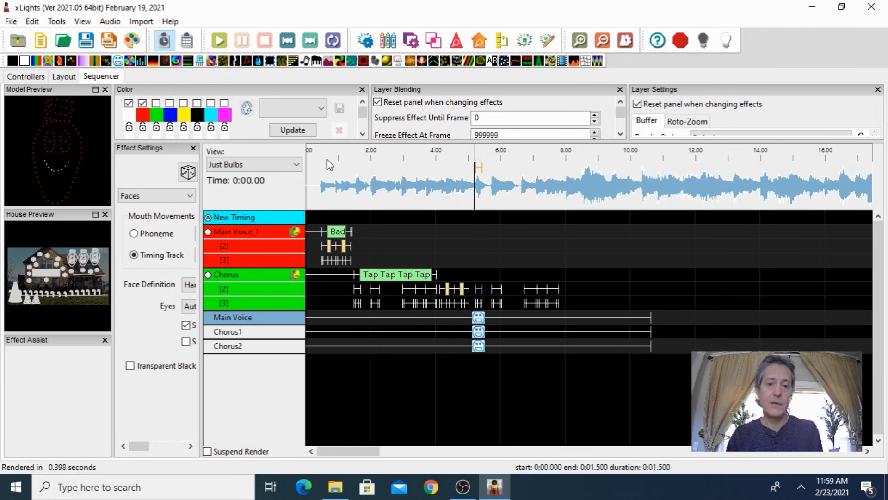
left_click_drag(315, 171, 322, 171)
key("space")
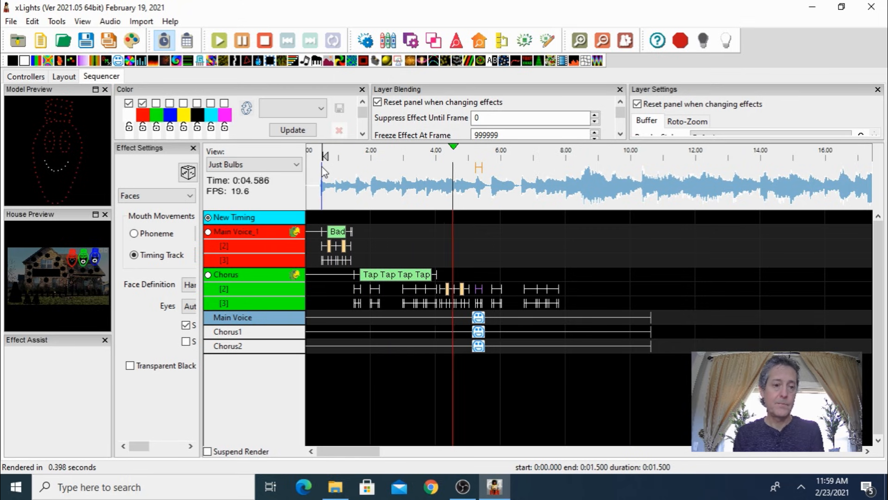
key("space")
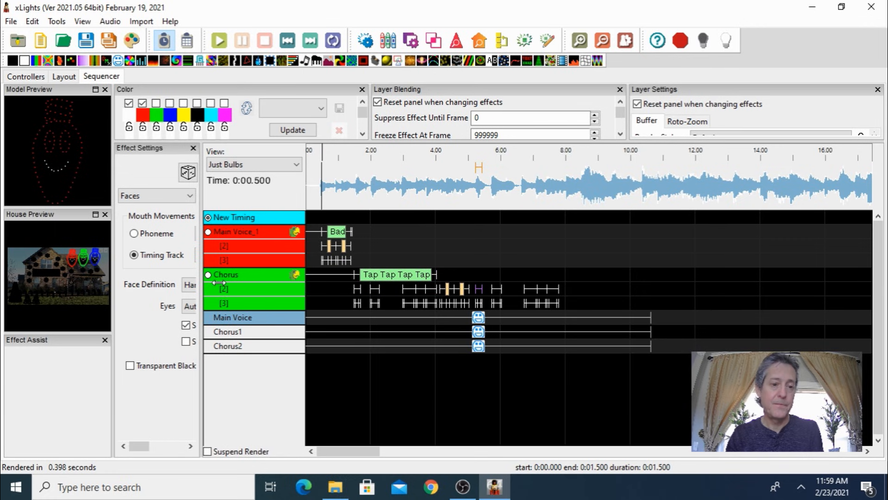
Widen the model and house previews and replay the sequence from 0.5 s to watch the bulbs sing.
left_click_drag(219, 283, 219, 283)
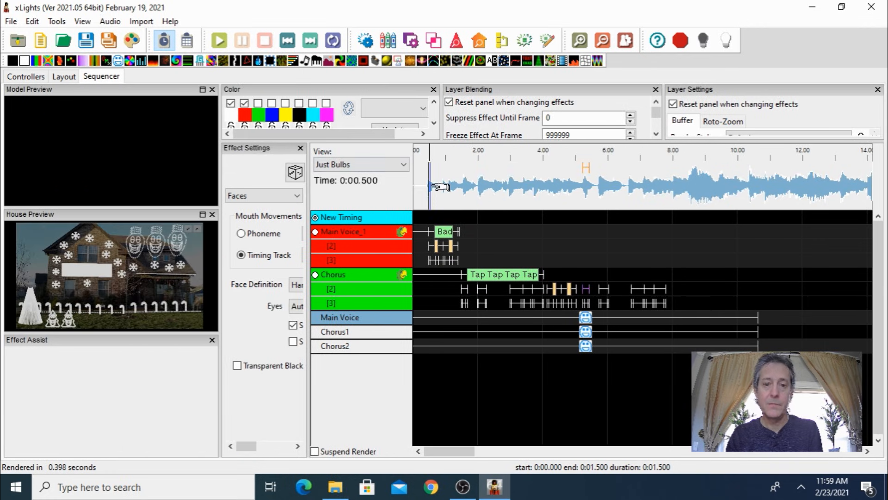
key("space")
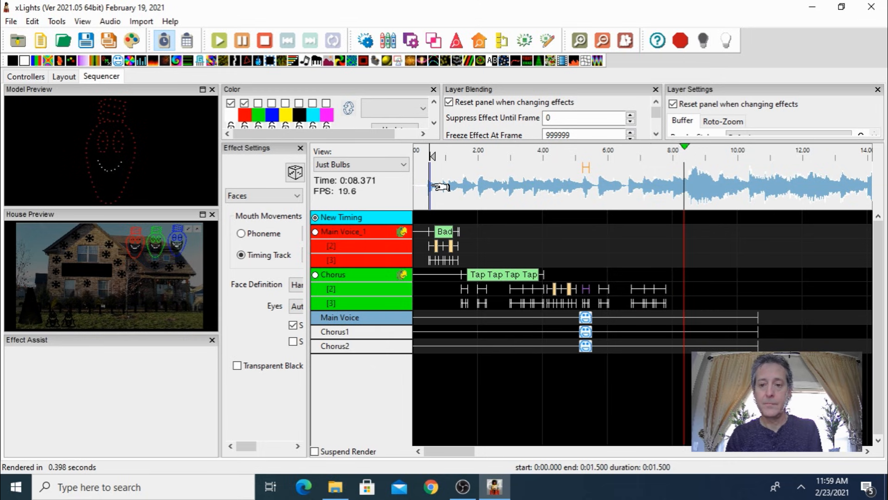
key("space")
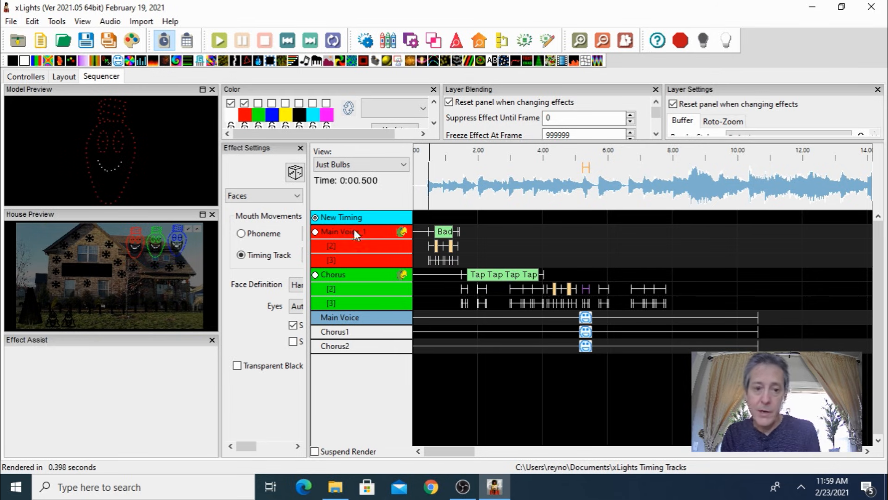
Activate the Main Voice_1 timing track, add a timing mark at 8.5 s and play from there.
left_click(316, 232)
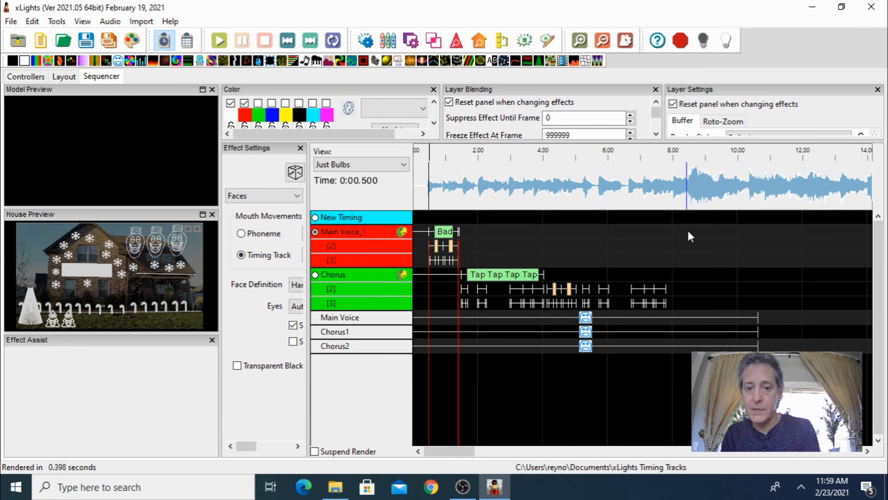
left_click(690, 198)
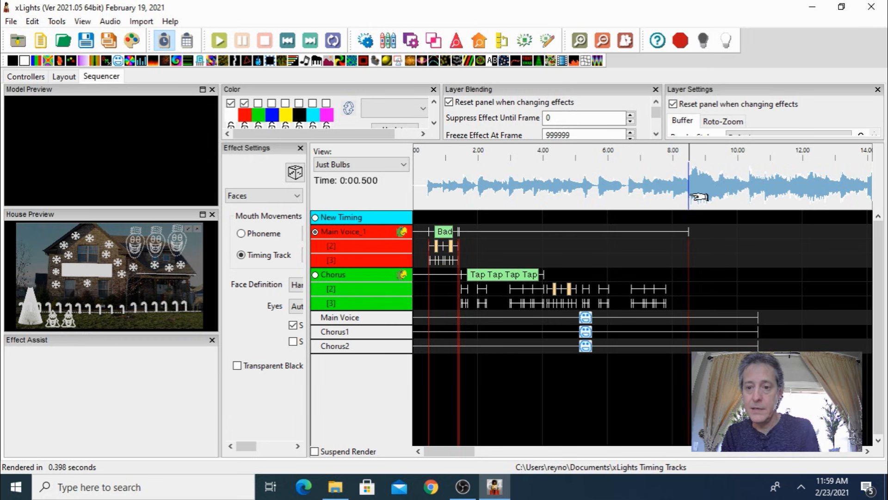
key("space")
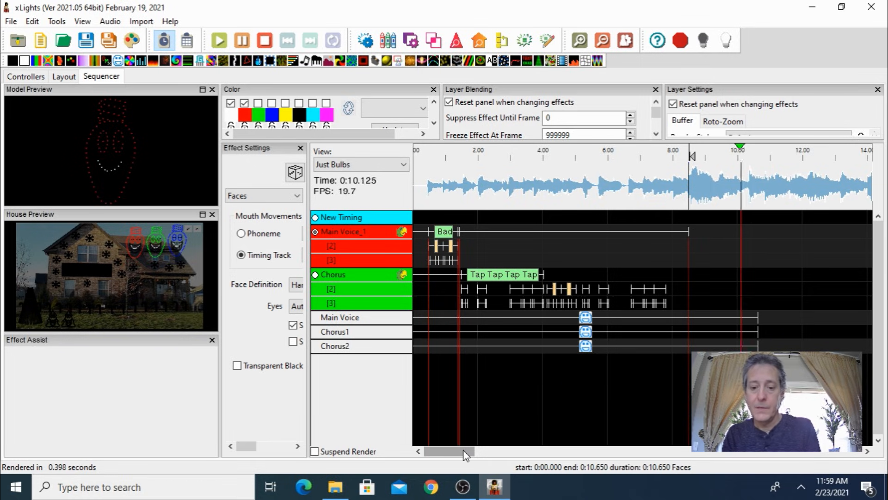
Add a closing mark for the phrase starting at 8.5 s in Main Voice_1, adjusting its end to 15.9 s by ear.
left_click_drag(463, 451, 471, 453)
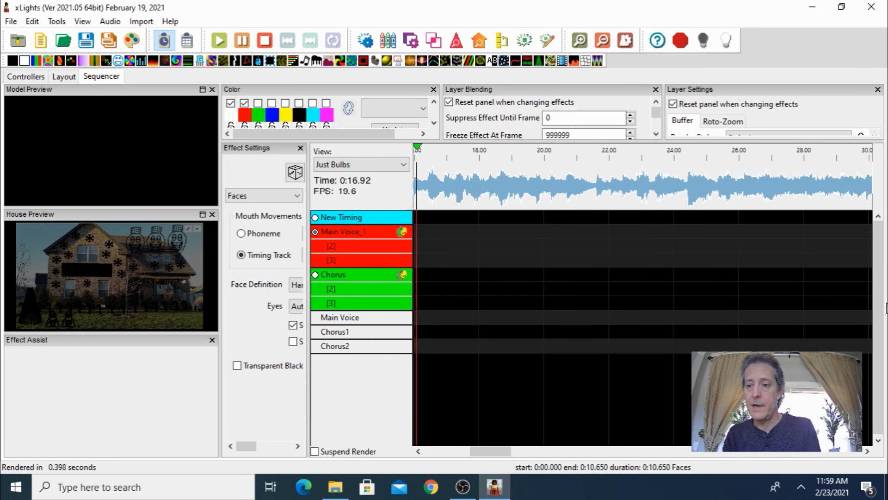
left_click(459, 187)
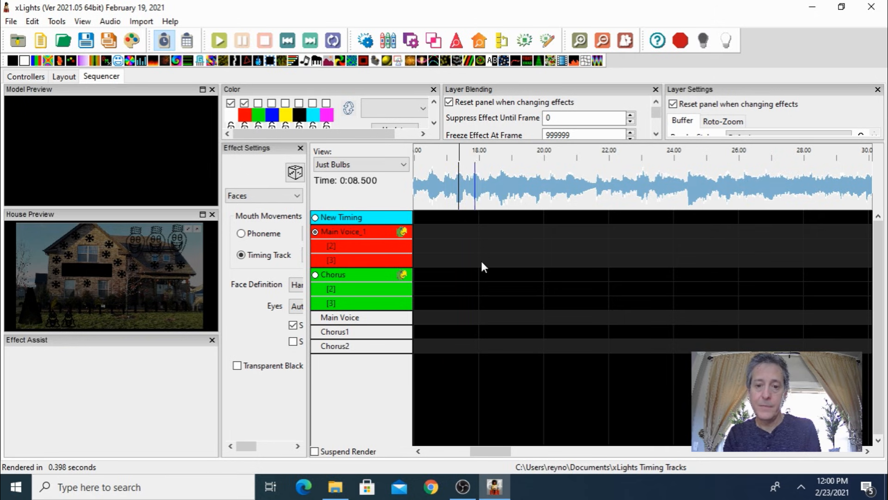
left_click_drag(491, 452, 474, 457)
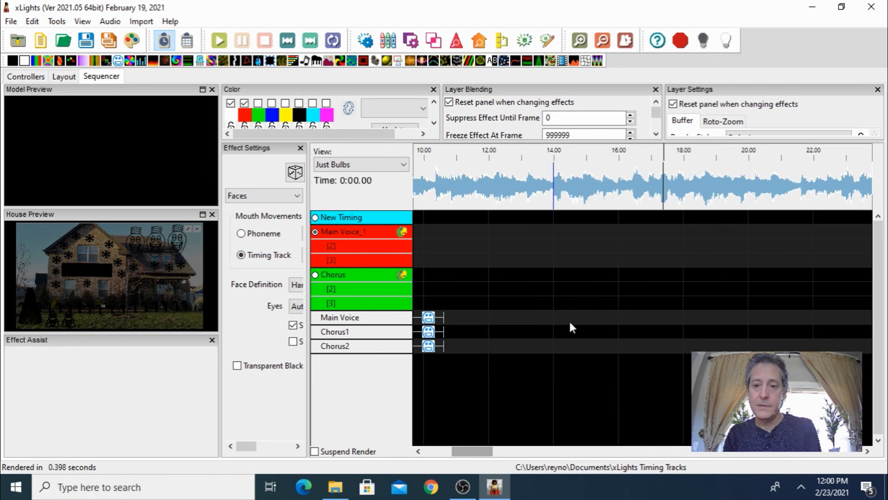
left_click(631, 196)
left_click(530, 192)
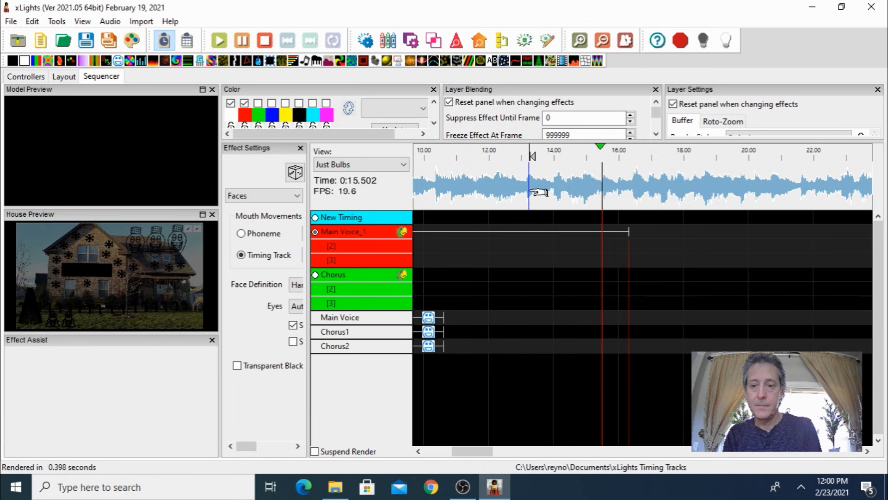
key("space")
left_click_drag(631, 238, 618, 237)
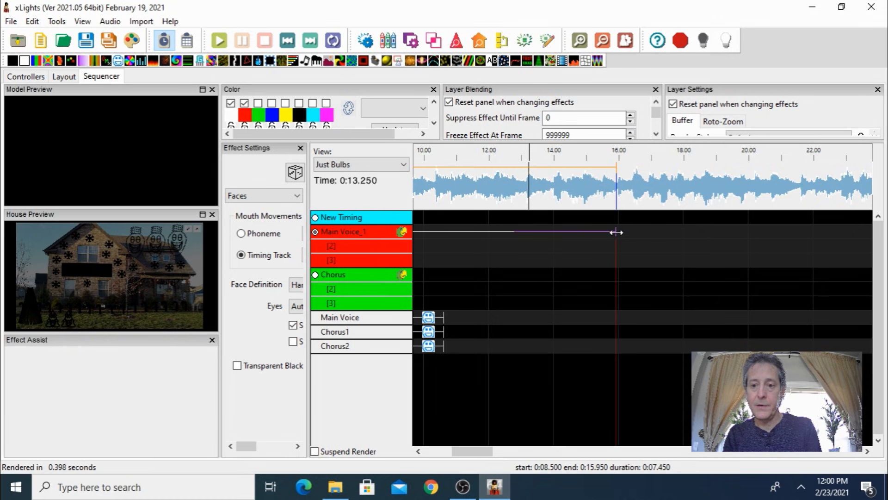
left_click(559, 196)
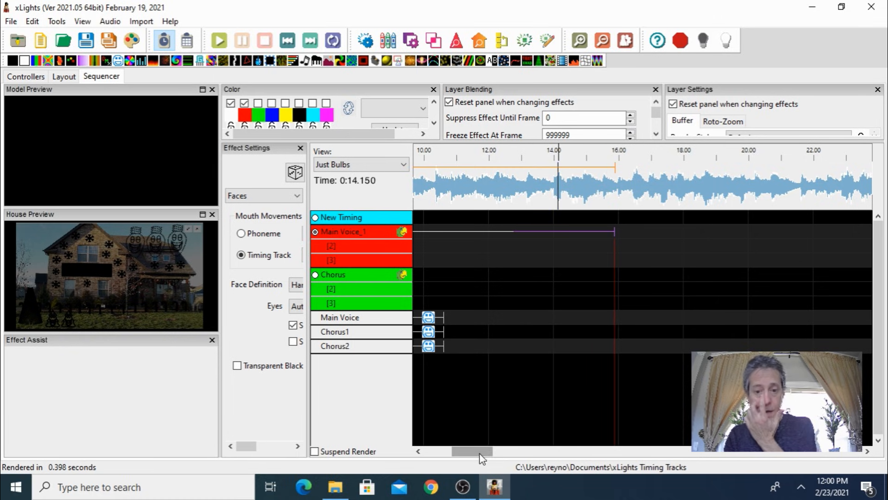
Label the Main Voice_1 phrase from 8.5 to 15.9 s "I'm dreaming of a white christmas" and break it down into words.
left_click_drag(475, 452, 467, 452)
double_click(566, 232)
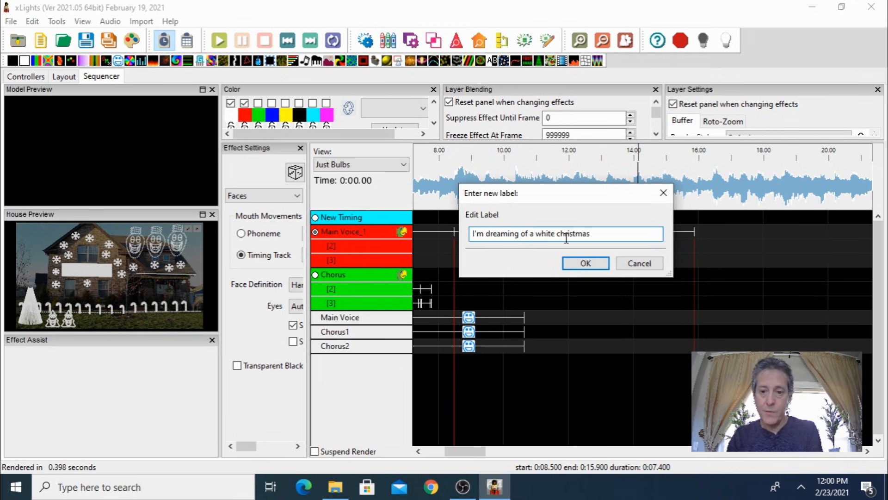
left_click(587, 262)
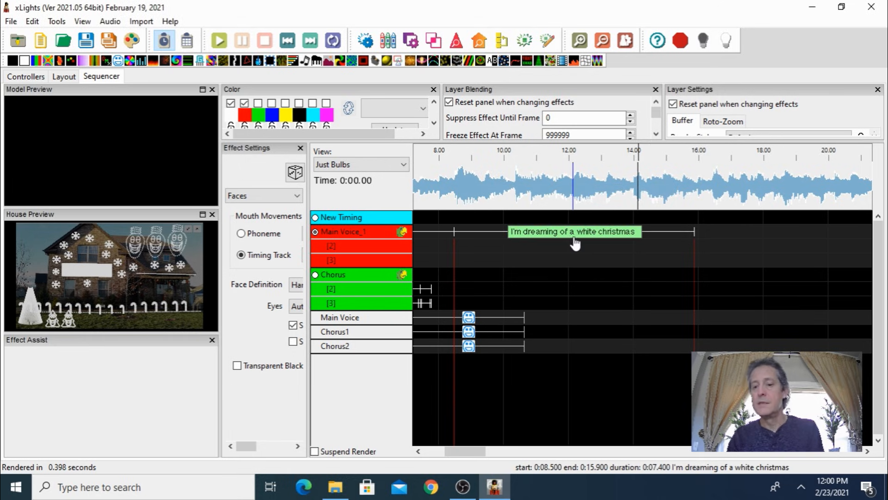
right_click(575, 241)
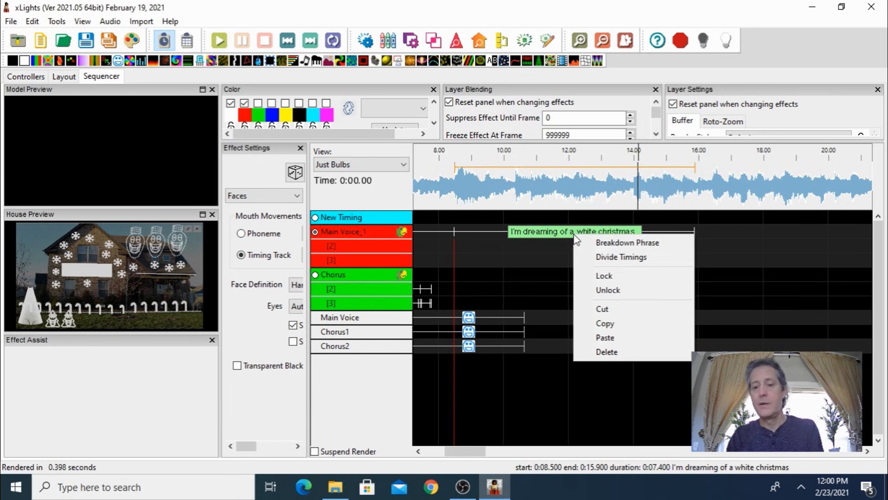
left_click(604, 245)
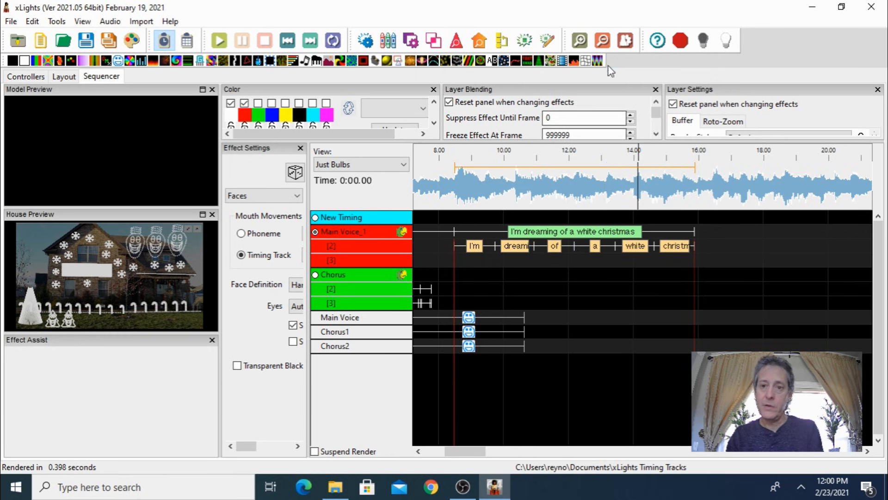
Play from 8.5 s and move the start of the word "dreaming" to 10.4 s.
left_click(579, 40)
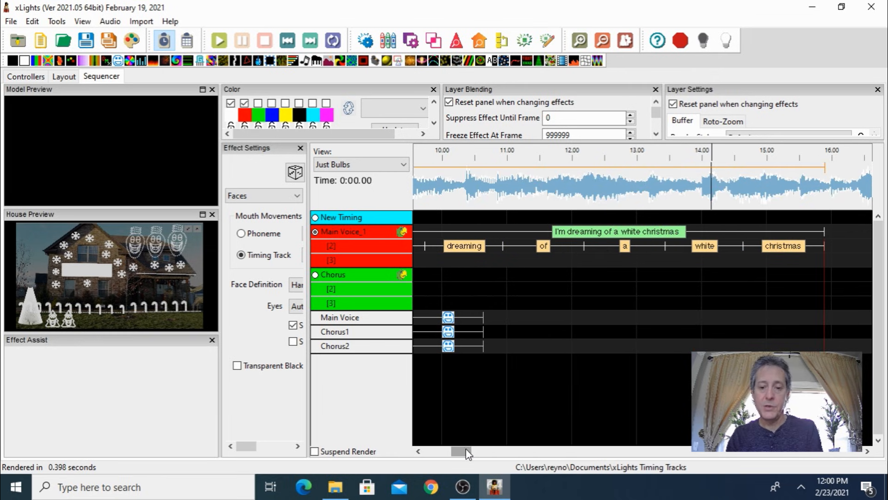
left_click_drag(469, 453, 460, 454)
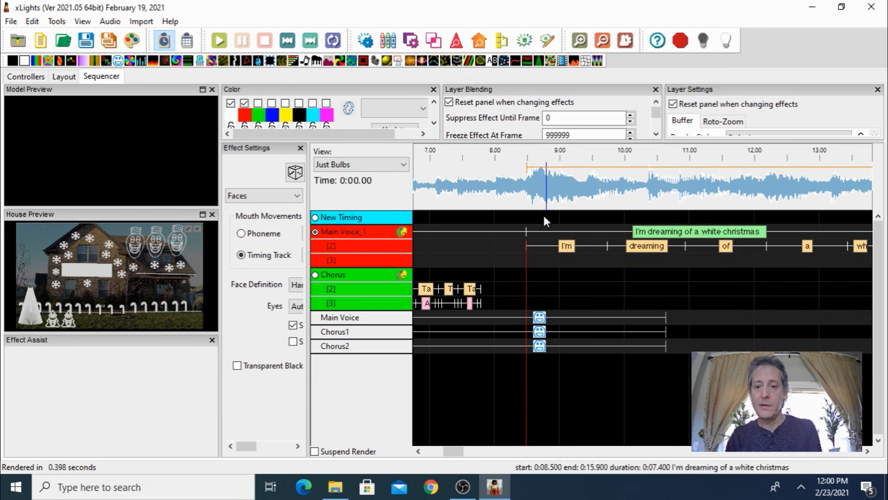
left_click(528, 194)
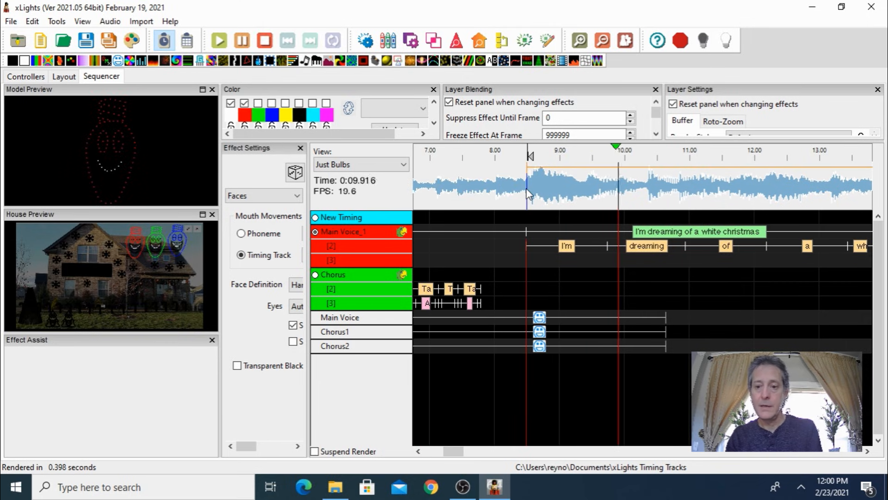
key("space")
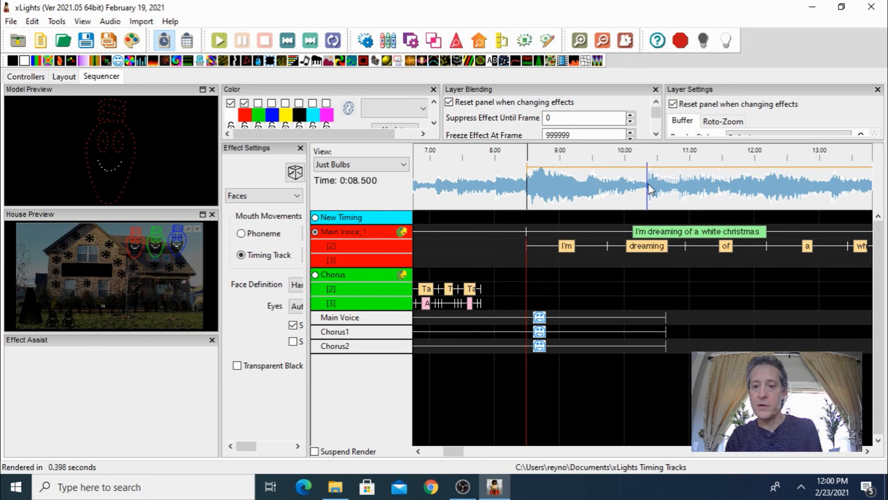
left_click_drag(622, 248, 650, 248)
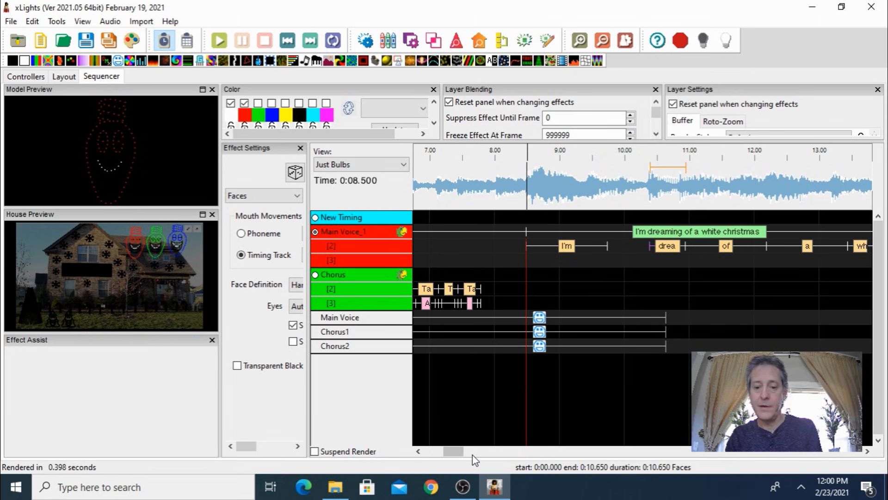
Play from 10.5 s and extend the end of the word "dreaming" to about 11.6 s.
left_click_drag(454, 451, 461, 451)
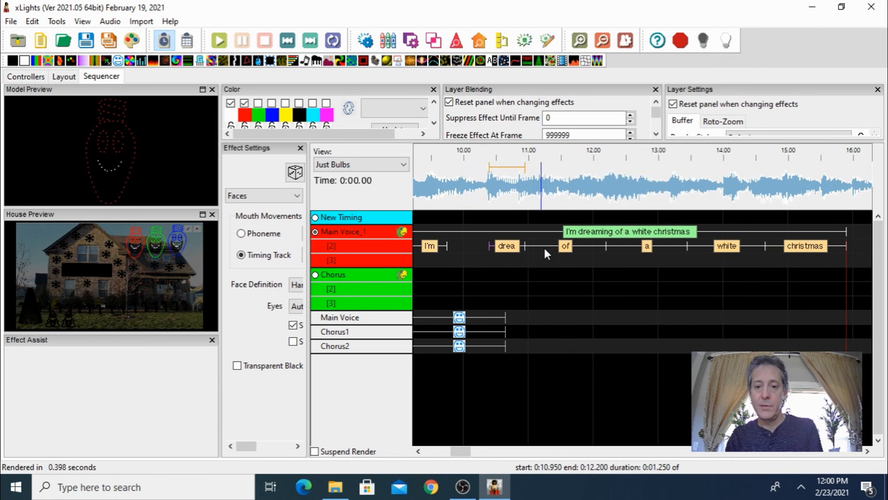
left_click(497, 193)
key("space")
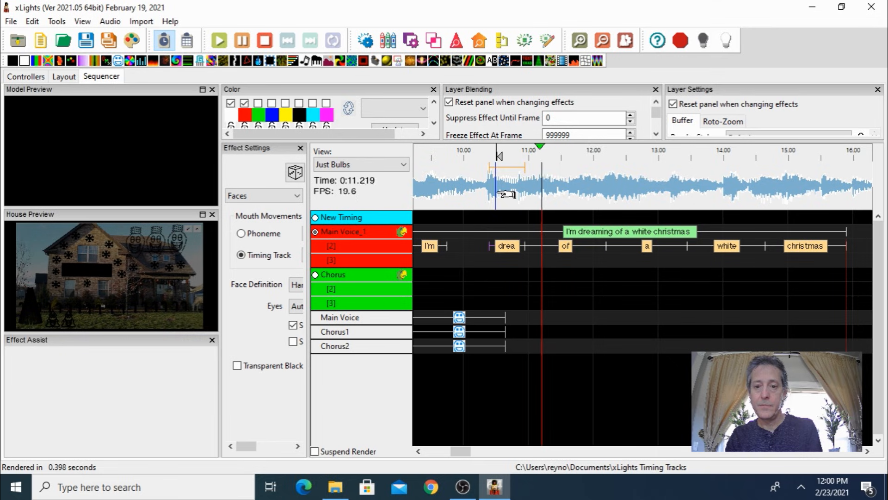
key("space")
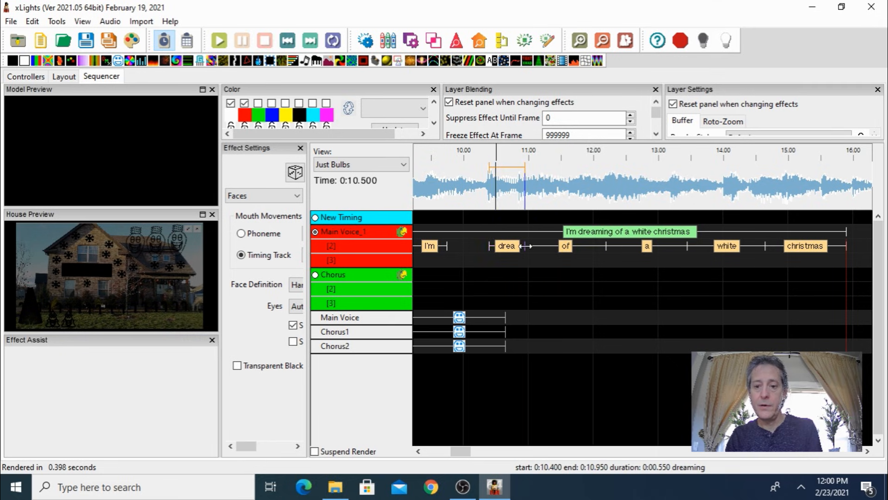
left_click_drag(525, 246, 567, 246)
Play from about 11.4 s and shorten the word "of" so it ends at about 11.95 s.
left_click(554, 190)
key("space")
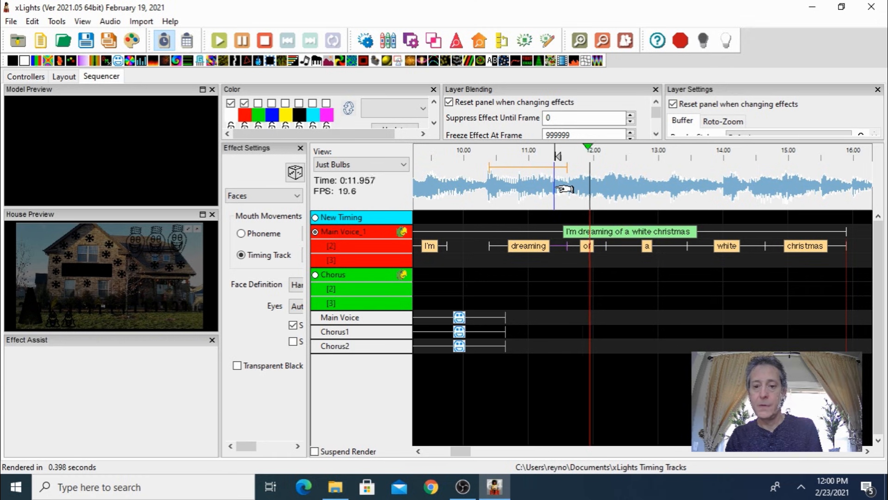
key("space")
left_click_drag(606, 245, 590, 246)
Play from 11.85 s, then end the word "a" at 12.05 s and the word "white" at 13.25 s.
left_click(583, 190)
key("space")
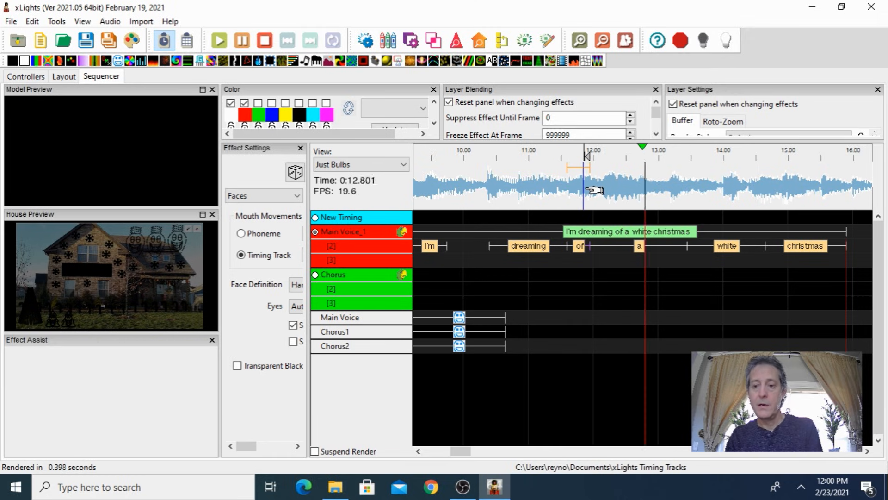
key("space")
left_click_drag(687, 246, 597, 246)
left_click_drag(765, 247, 674, 247)
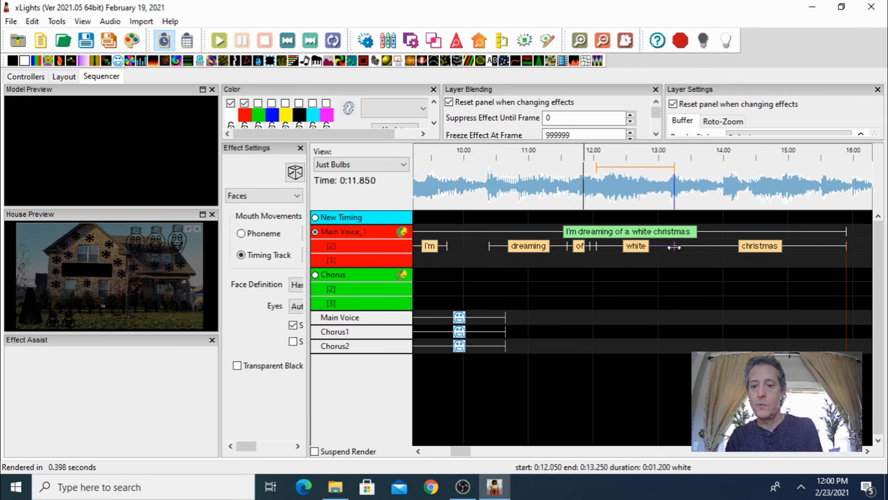
Play from 12.75 s and extend the end of the word "white" to 13.75 s.
left_click(642, 190)
key("space")
key("space")
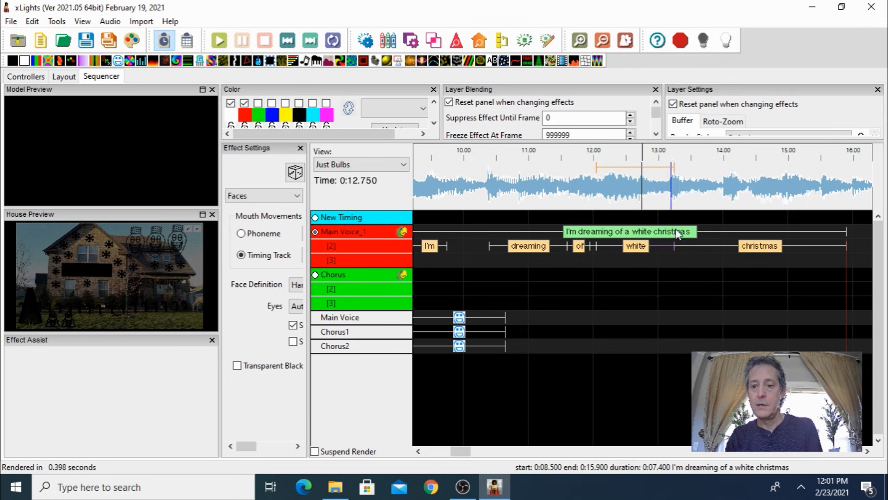
left_click_drag(674, 246, 708, 250)
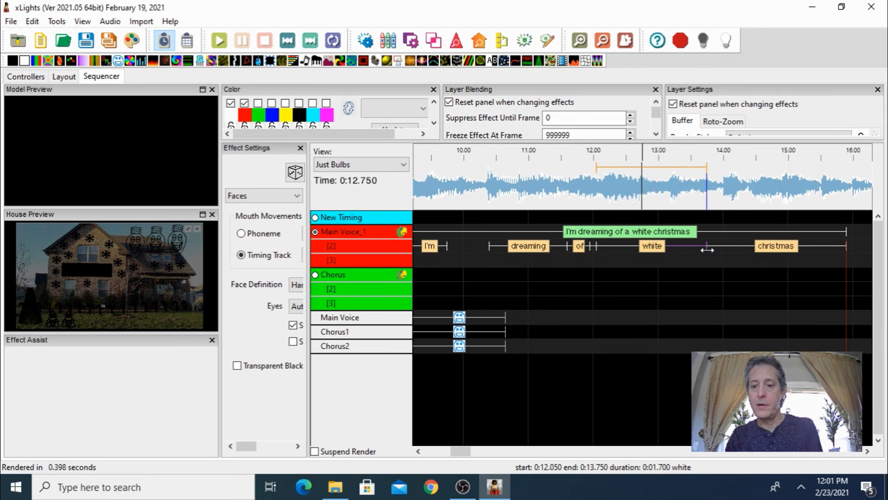
Play from 13.3 s, move the start of the word "christmas" to 14.05 s and replay from about 10.95 s to check the words.
left_click(679, 203)
key("space")
key("space")
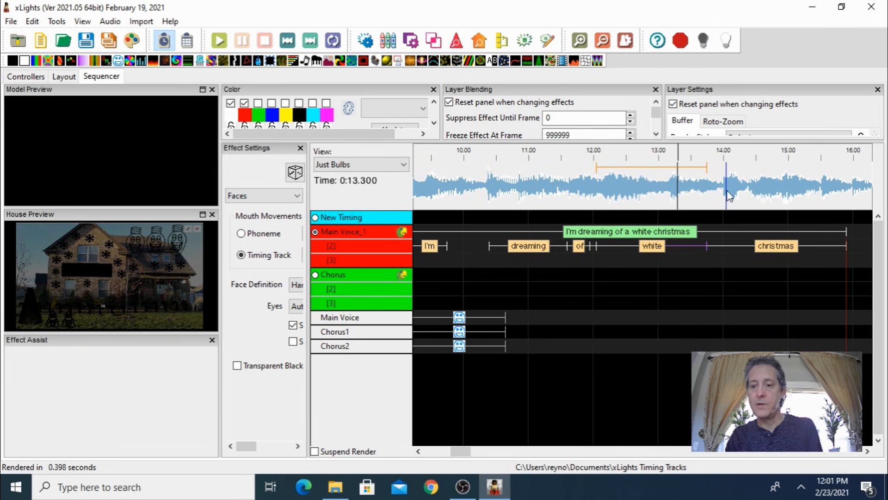
left_click_drag(708, 246, 728, 248)
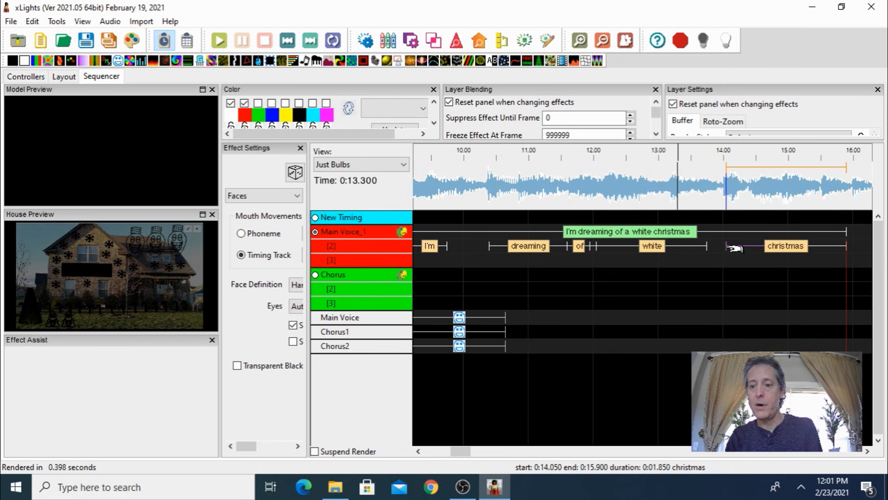
left_click(526, 182)
key("space")
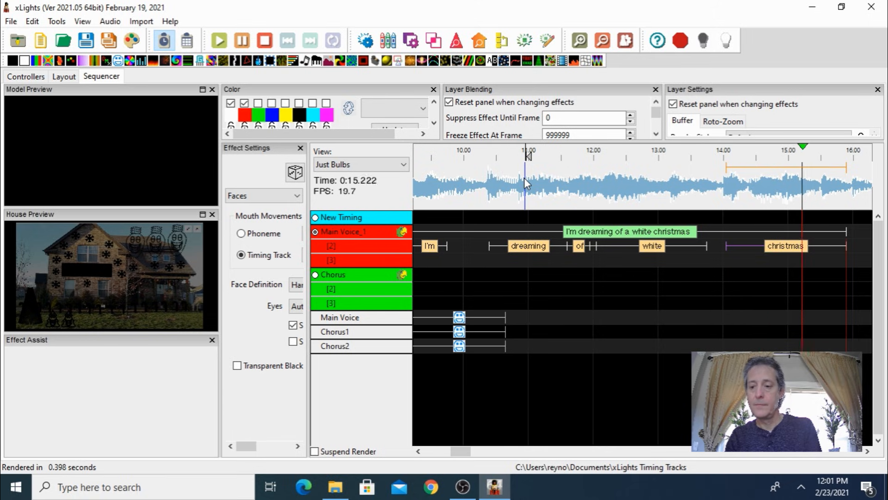
Stop playback and break down all the words of "I'm dreaming of a white christmas" into phonemes on the Main Voice timing track.
key("space")
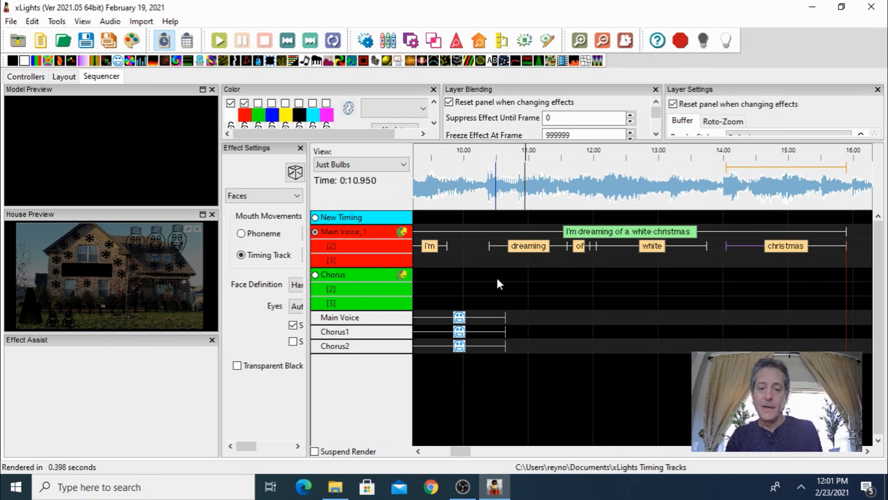
left_click(314, 232)
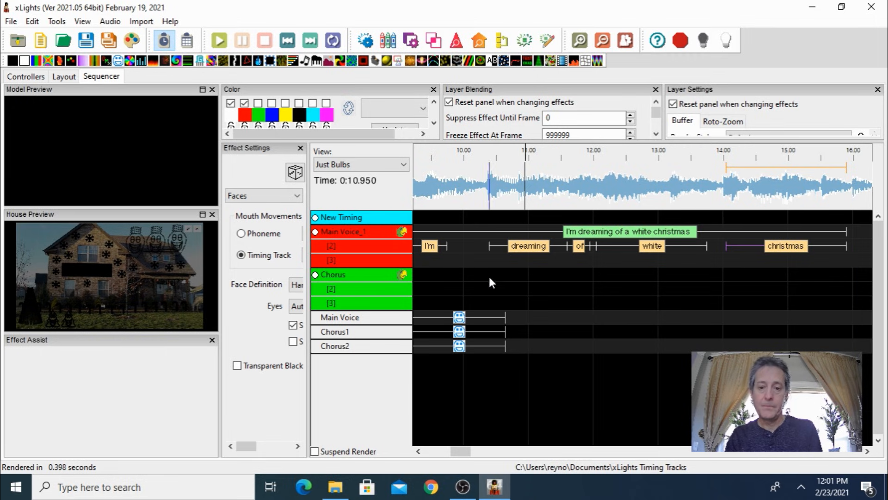
left_click(602, 42)
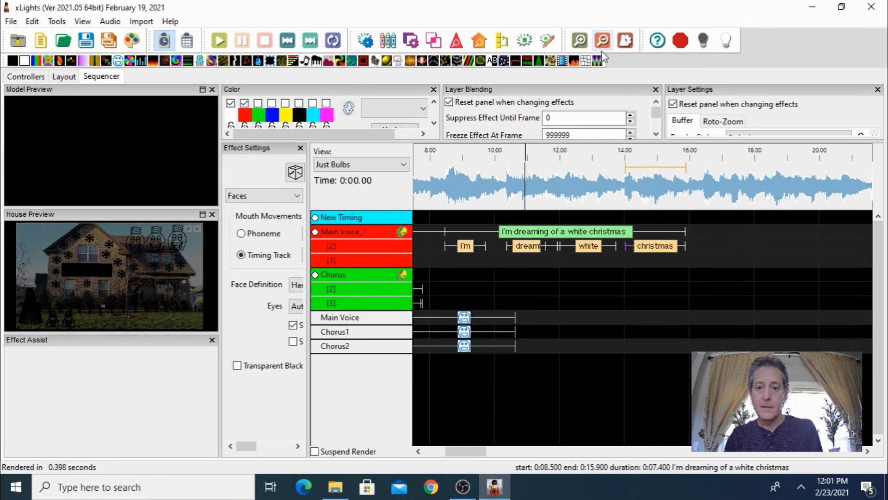
left_click_drag(617, 248, 435, 254)
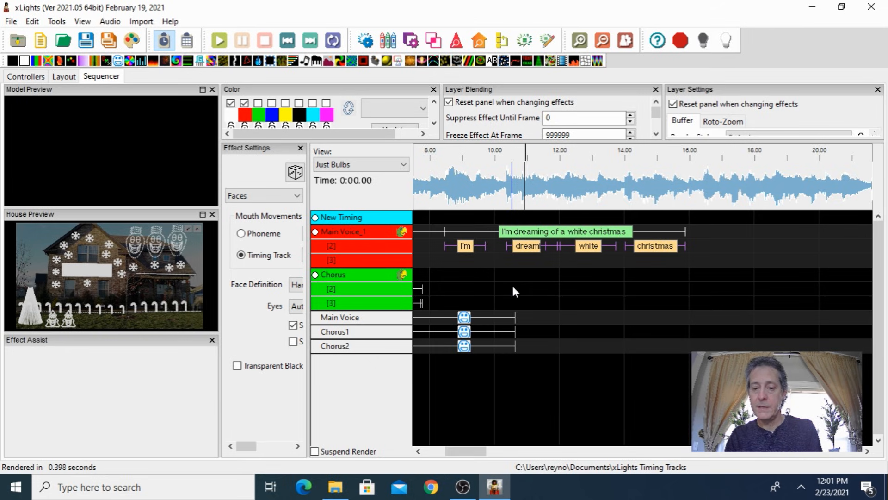
left_click(637, 250)
right_click(644, 250)
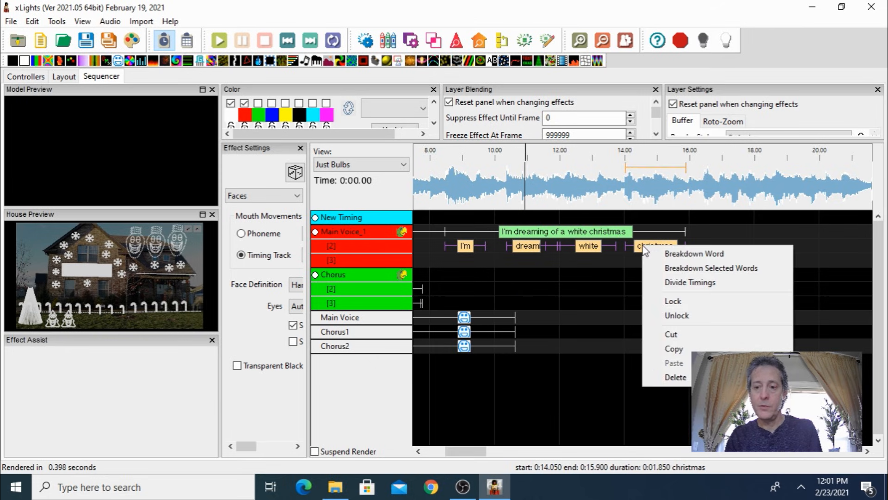
left_click(665, 268)
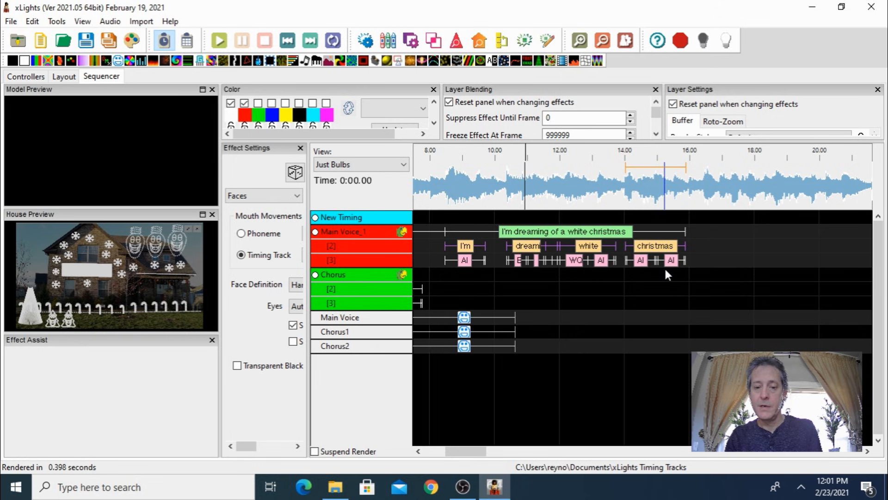
Play from 7.35 s, then extend the Faces effects on Main Voice, Chorus1 and Chorus2 to about 18.3 s.
left_click_drag(474, 452, 469, 451)
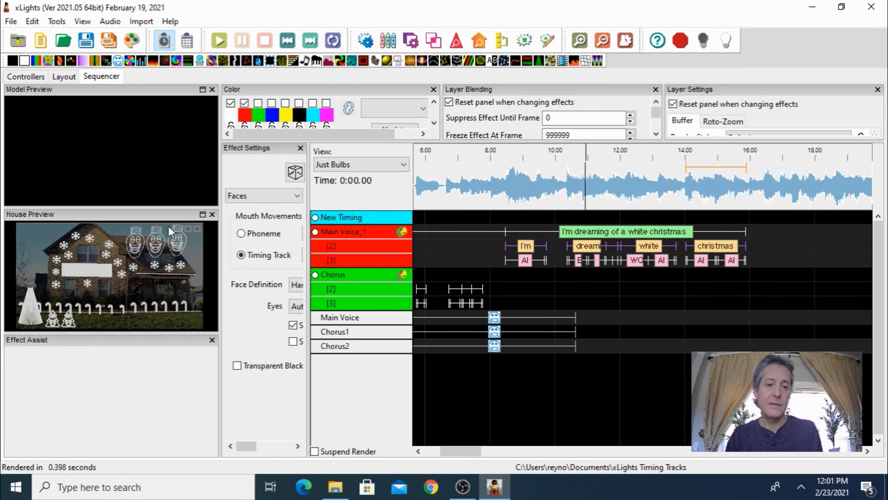
left_click(470, 171)
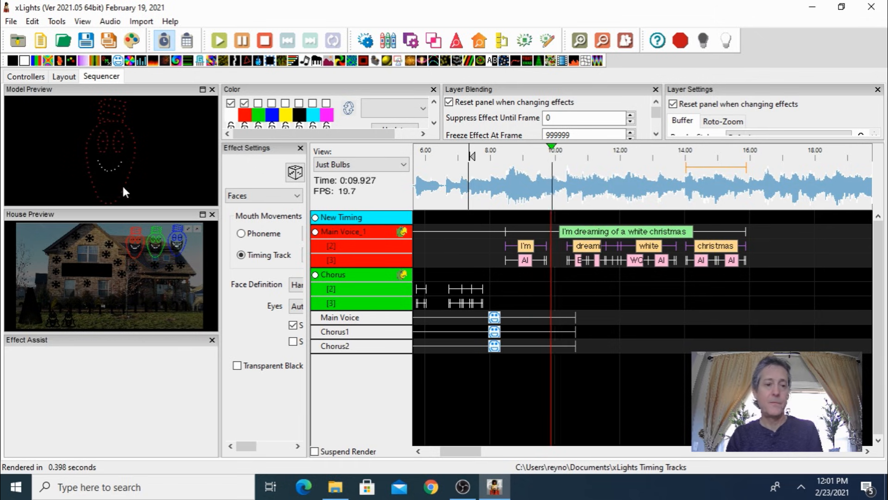
key("space")
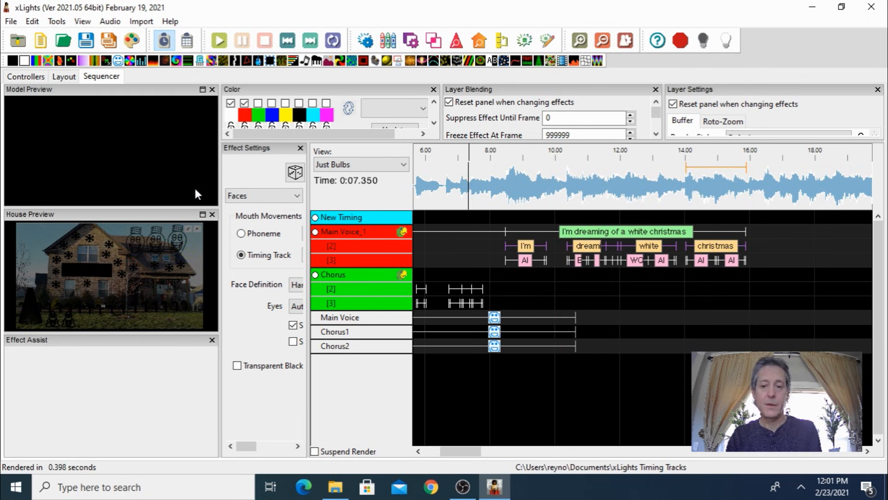
left_click(575, 319)
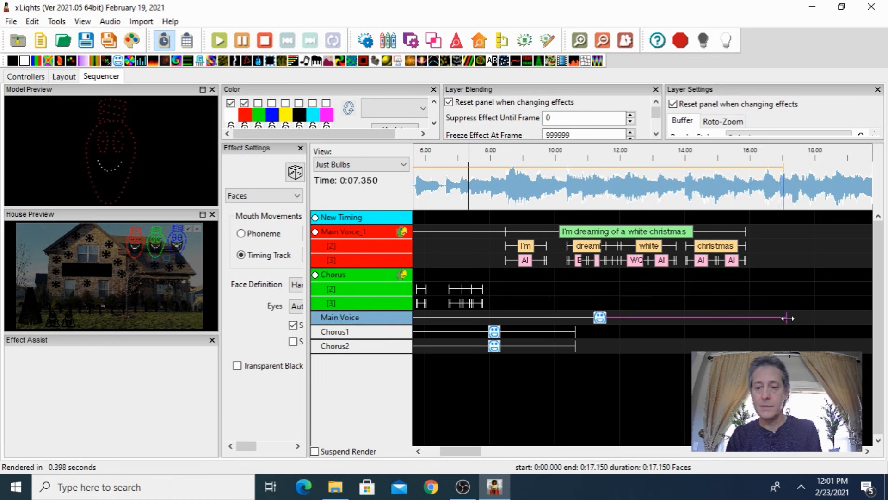
left_click_drag(578, 334, 825, 333)
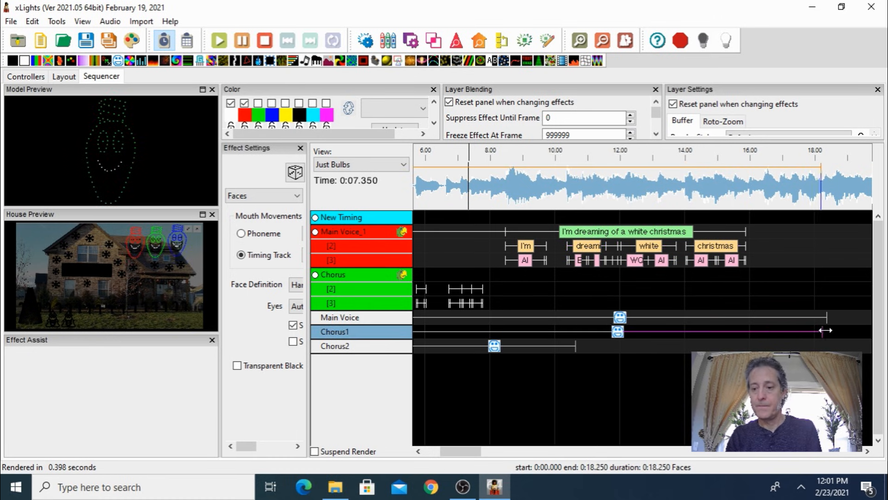
left_click_drag(577, 347, 826, 347)
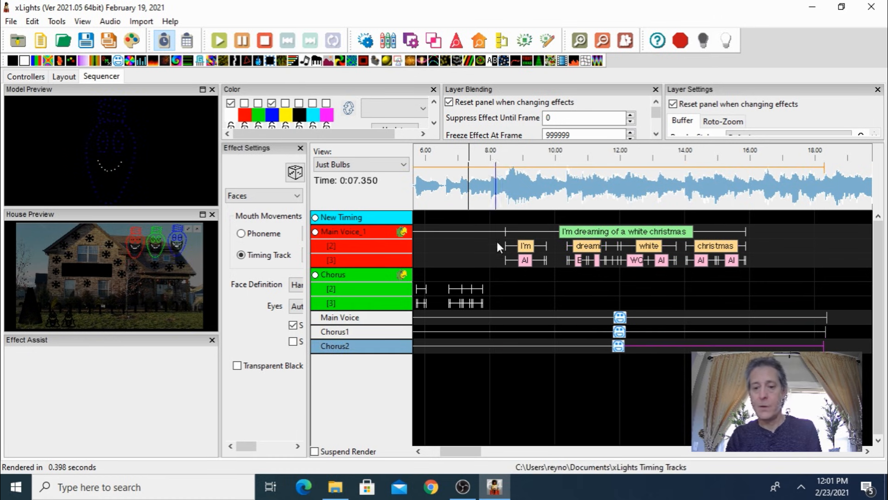
Play from about 8 s, then select the Main Voice Faces effect and replay to check its mouth movements in the preview.
left_click(492, 186)
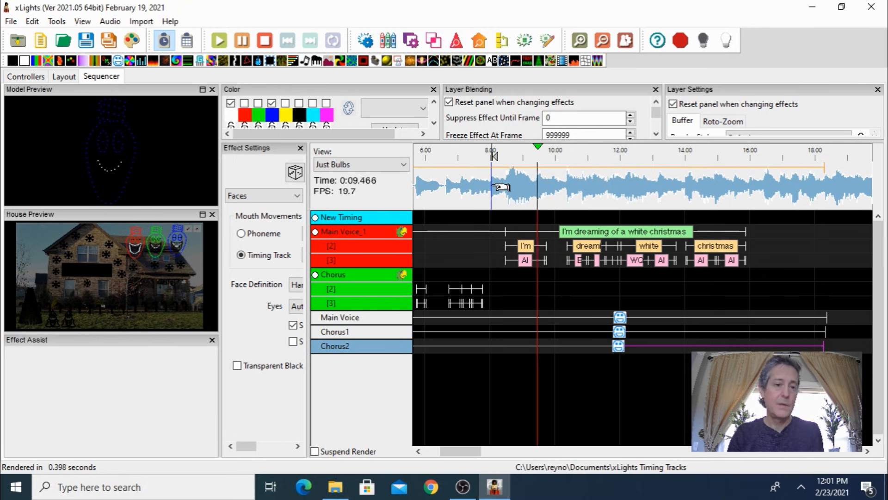
key("space")
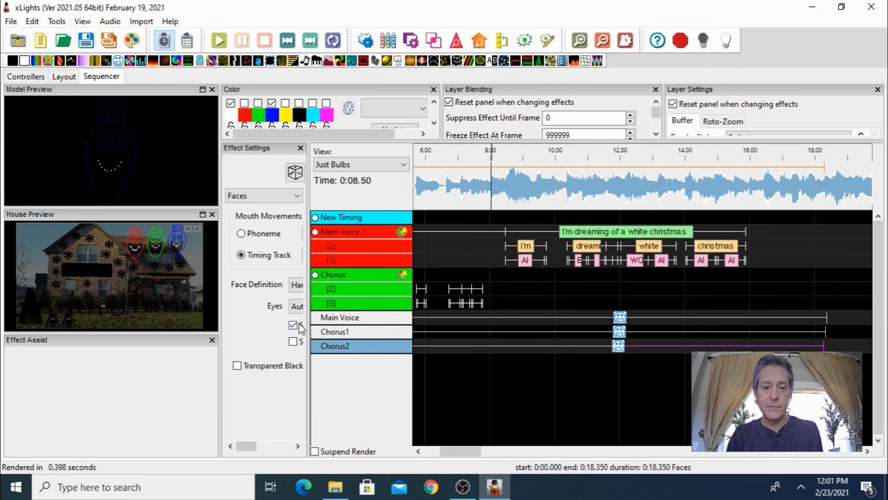
left_click(355, 319)
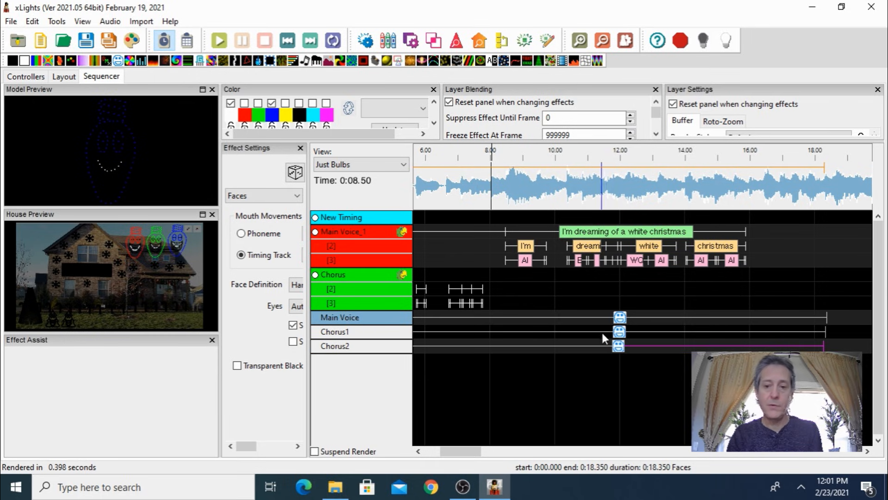
left_click(620, 318)
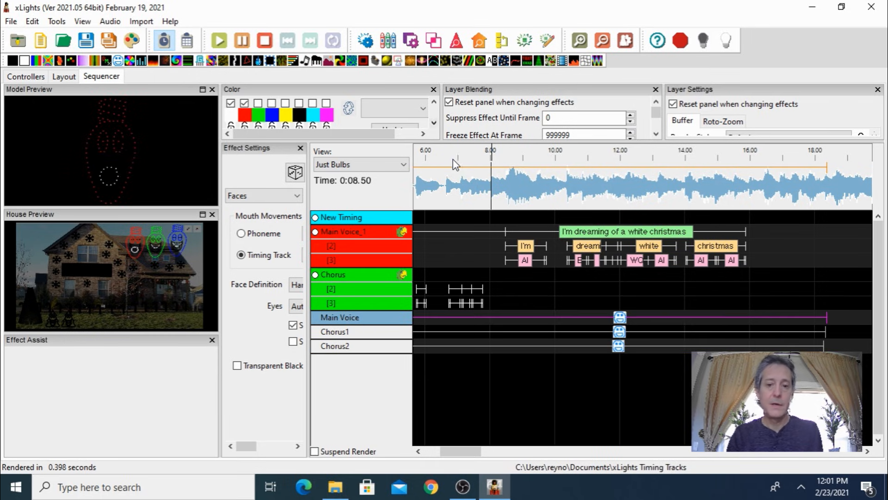
left_click(482, 161)
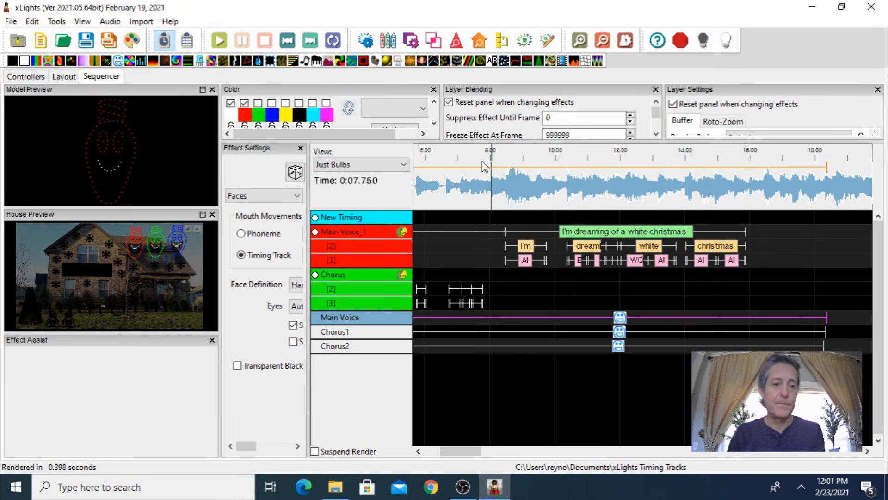
key("space")
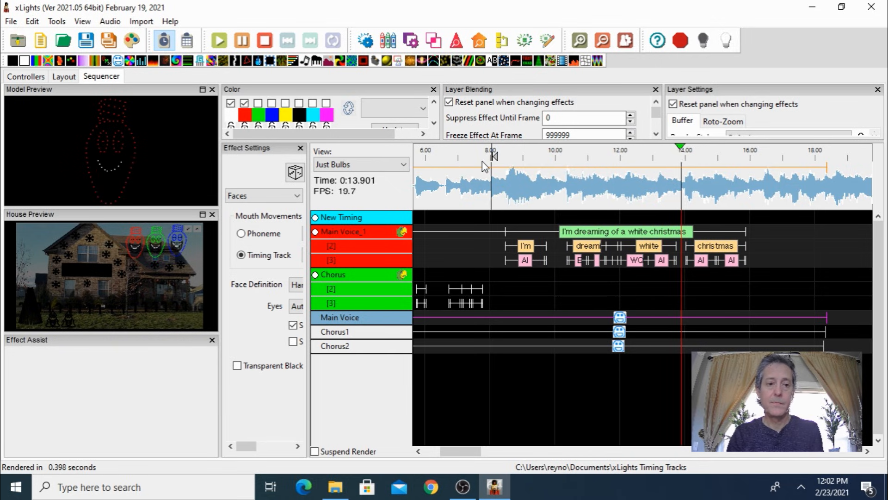
key("space")
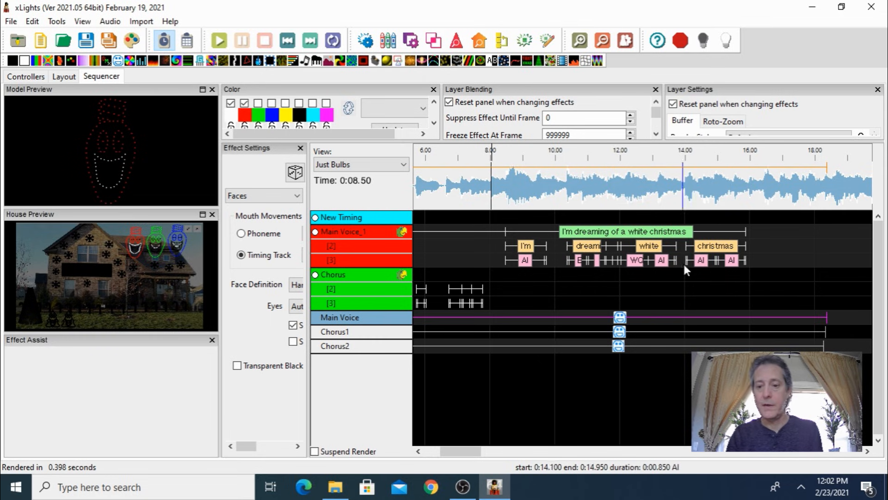
Retime the phonemes of "white" with WQ from about 12.45 to 12.8 s and AI to 13.35 s, and end the last "of" phoneme at 12.05 s.
left_click(580, 40)
left_click(640, 263)
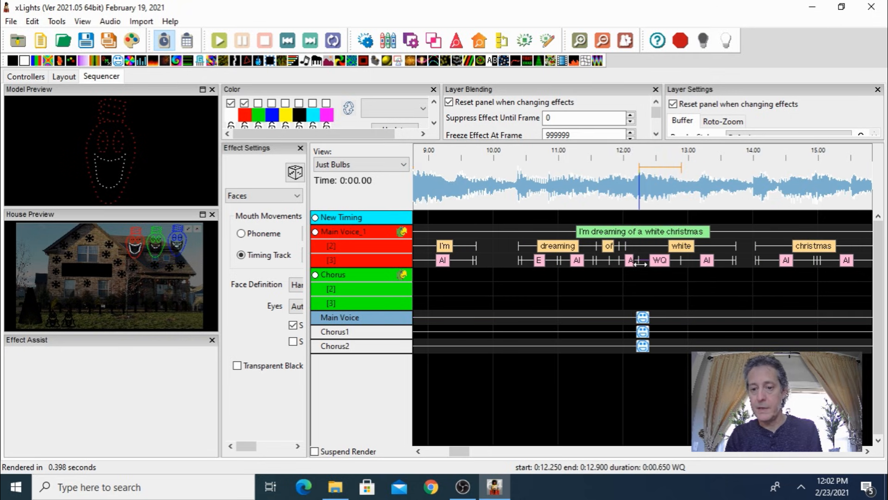
left_click_drag(640, 263, 674, 260)
left_click_drag(734, 260, 710, 262)
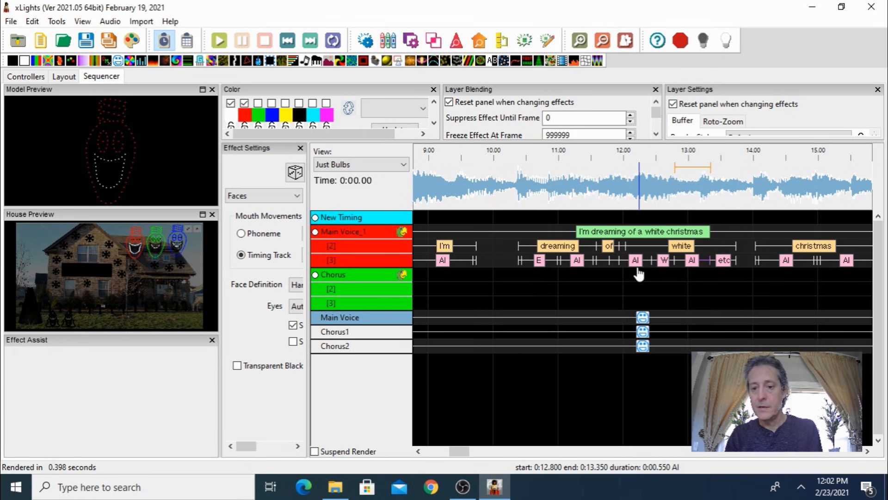
left_click_drag(620, 260, 626, 260)
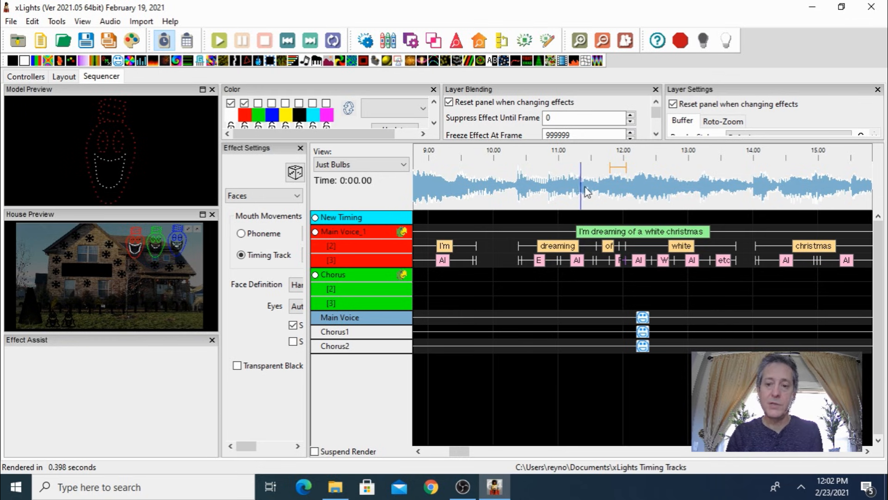
Play from 10.65 s, retime the "christmas" phonemes with MBP from 15.0 to 15.4 s, and replay from 14 s.
left_click(539, 190)
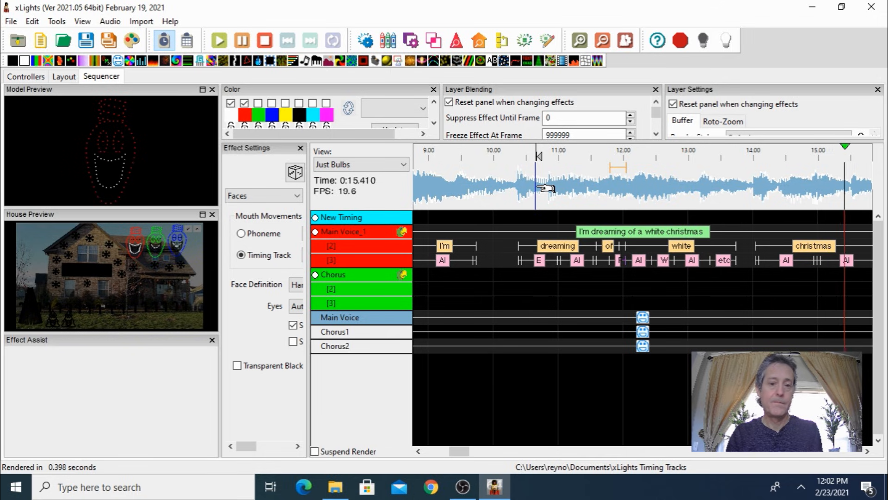
key("space")
left_click_drag(813, 260, 843, 262)
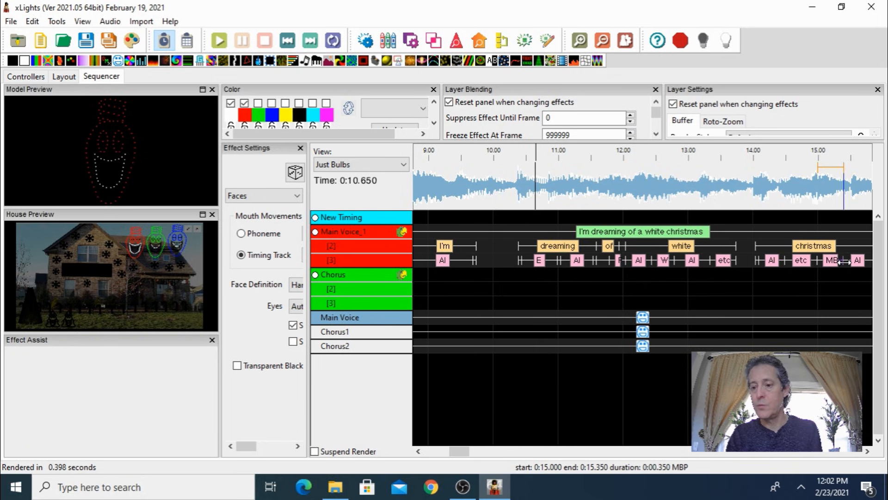
left_click(755, 193)
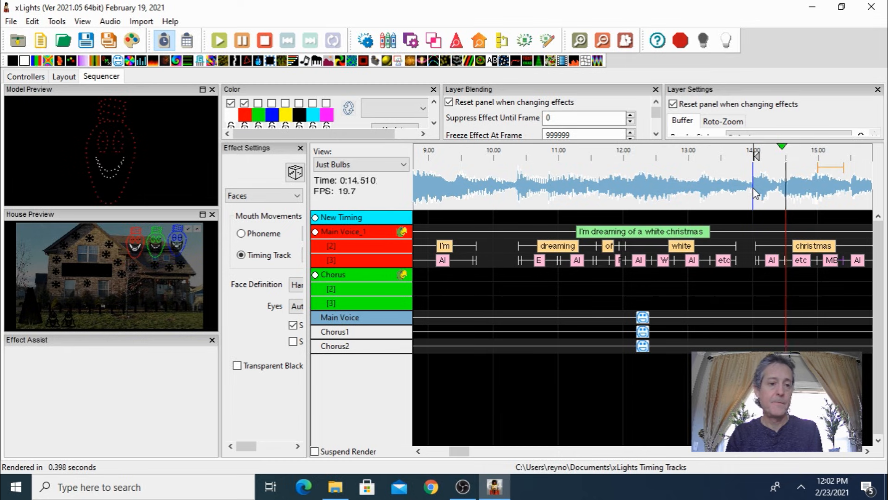
key("space")
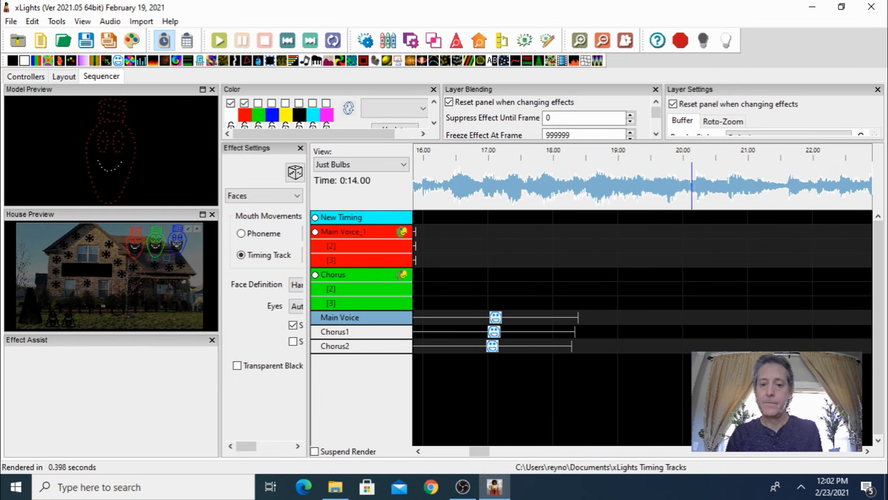
Shorten the last AI phoneme of "christmas" to end at about 15.65 s and play from 14.7 s.
left_click_drag(482, 451, 477, 451)
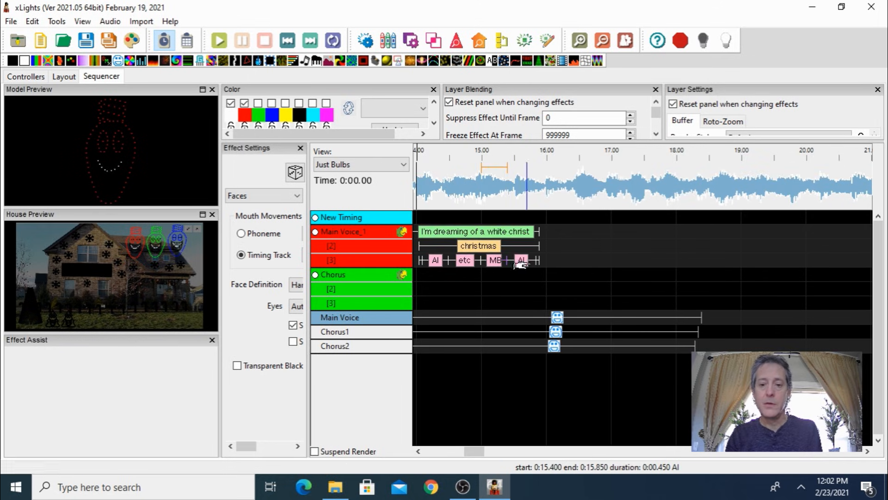
left_click_drag(536, 262, 527, 263)
left_click(462, 185)
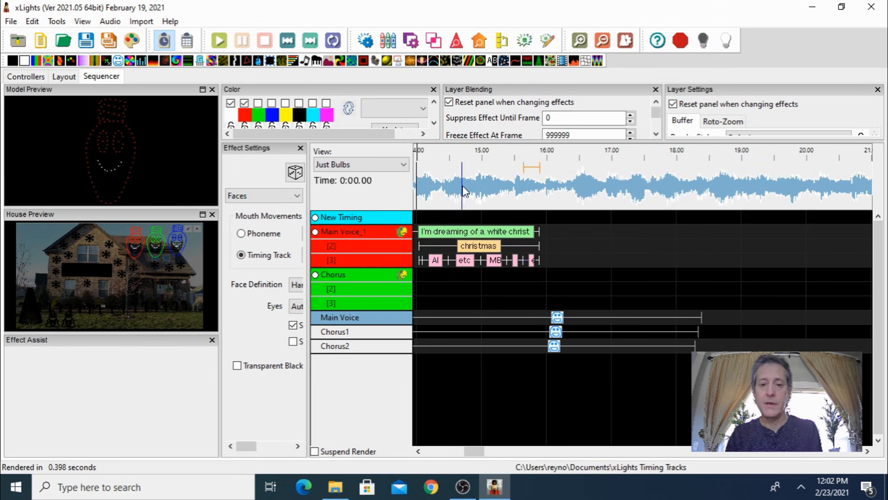
key("space")
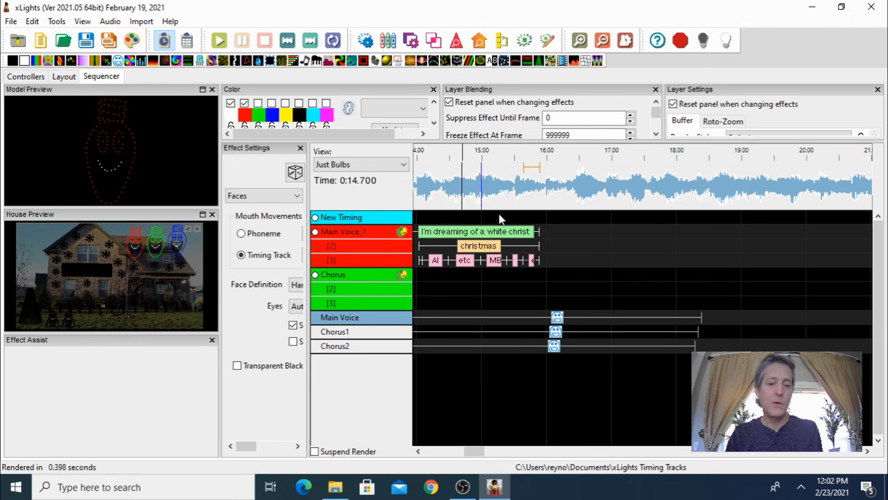
Play the whole phrase from 8.65 s to check the retimed phonemes on the Main Voice bulb.
left_click_drag(481, 456, 465, 455)
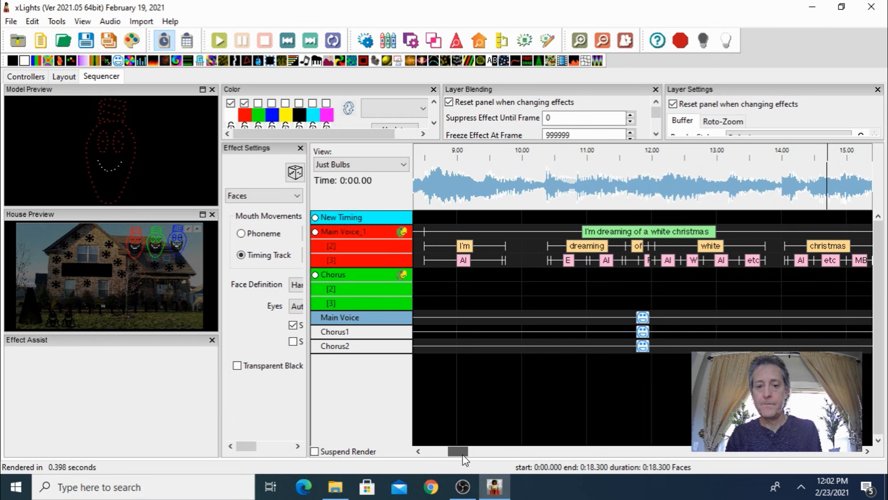
left_click(434, 188)
key("space")
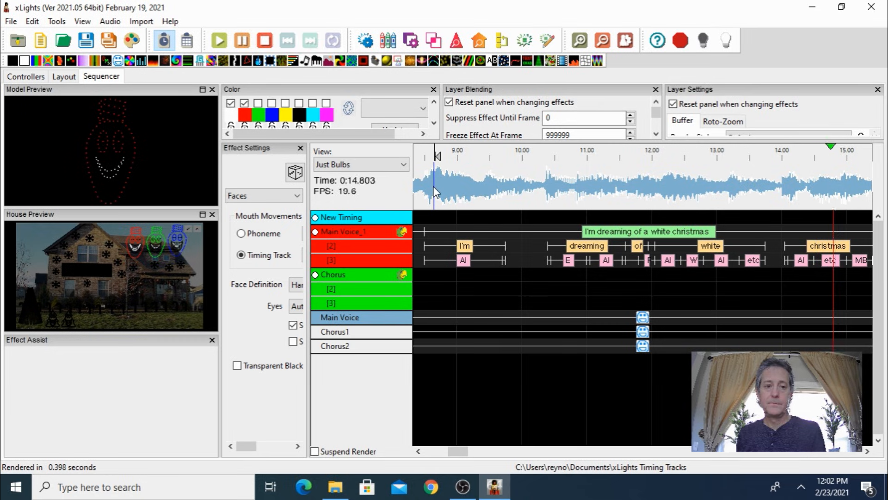
key("space")
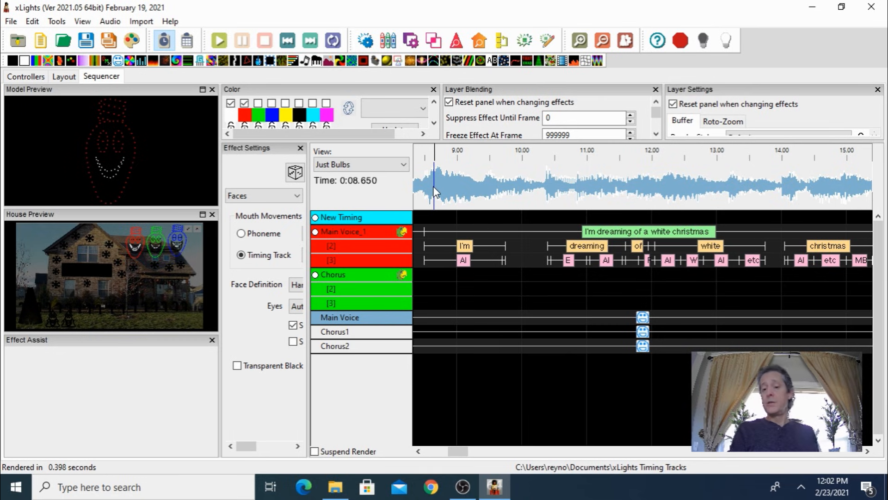
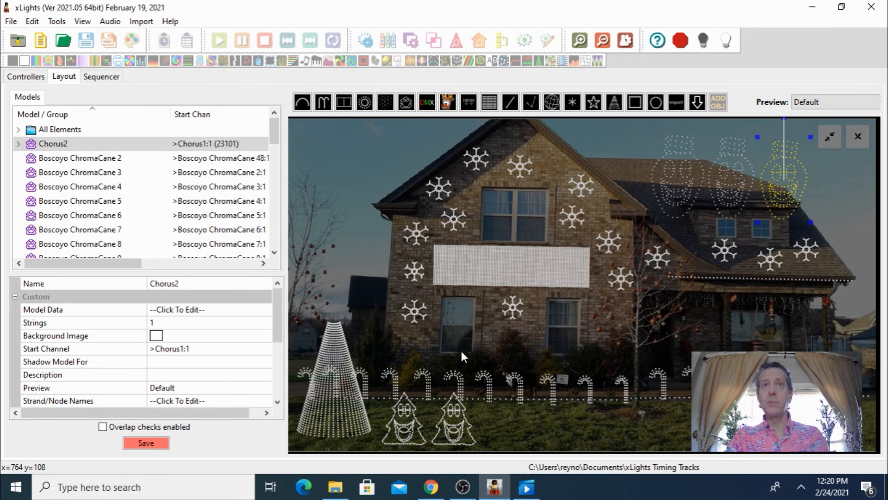
Switch to Chrome and examine the F16V3 controller's Port Configuration page.
left_click(430, 491)
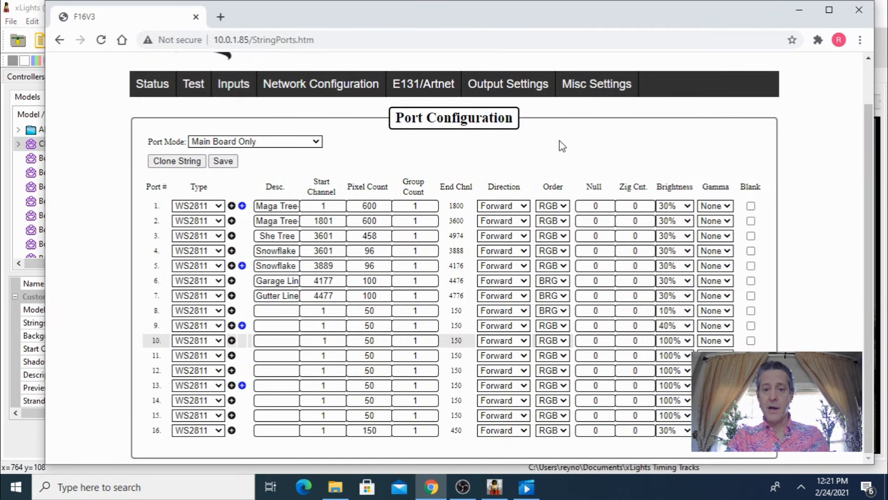
mouse_move(509, 83)
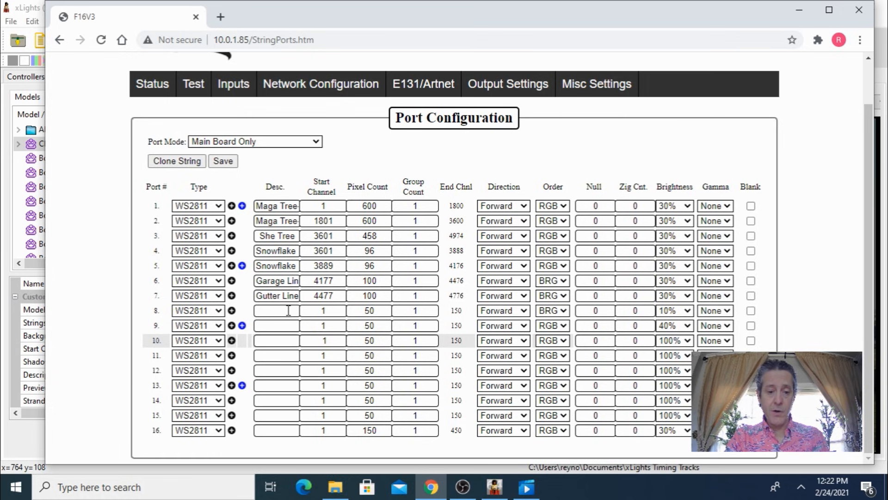
Enter "Light Bulb1" as the description of port 8 on the F16V3 Port Configuration page.
left_click(272, 311)
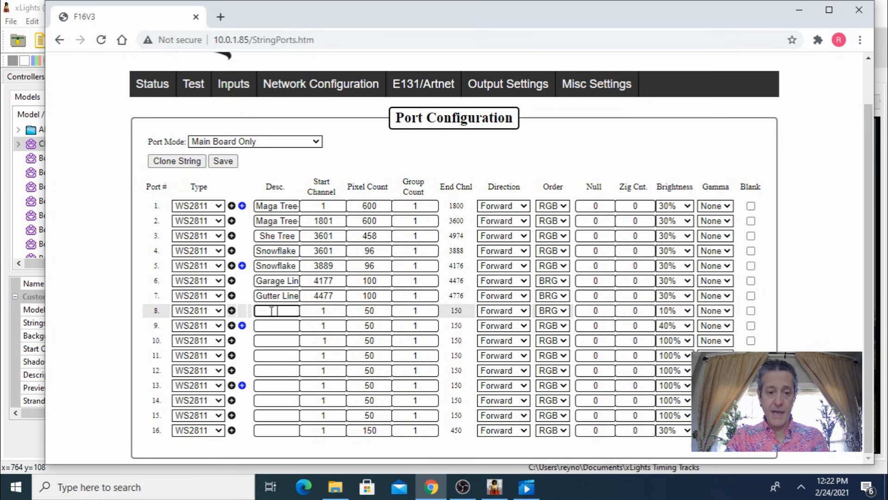
type("L")
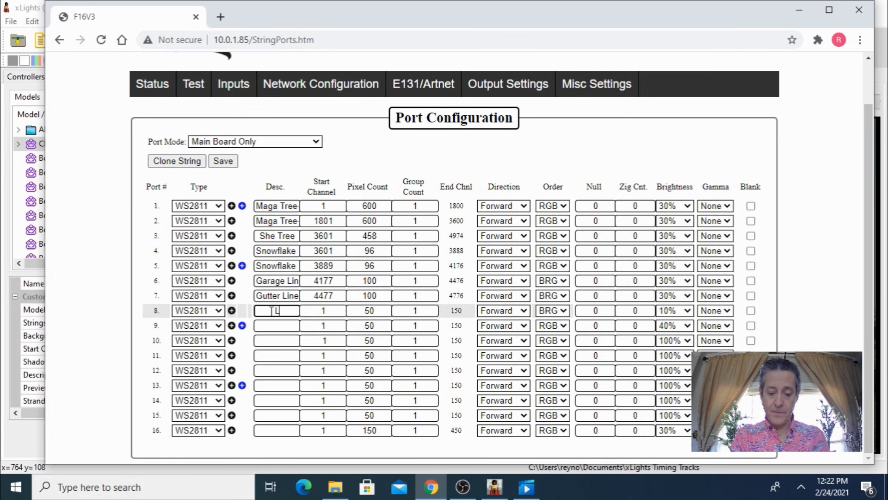
type("ight Bu")
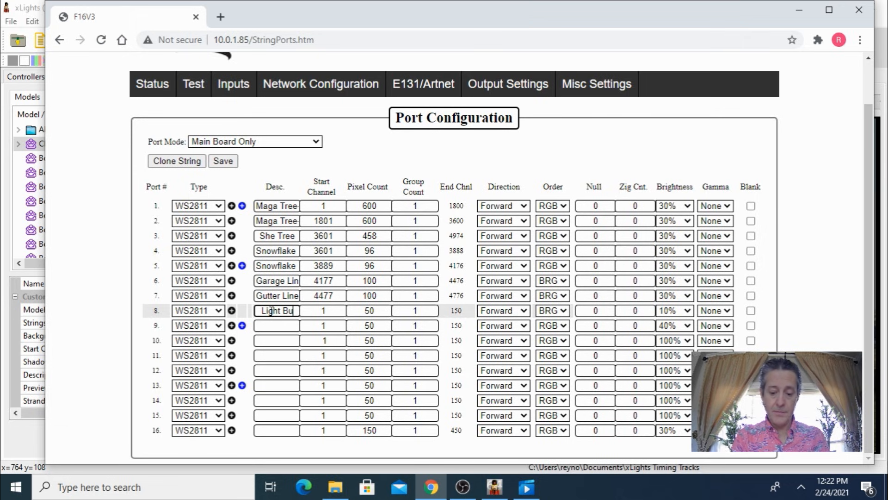
type("lb")
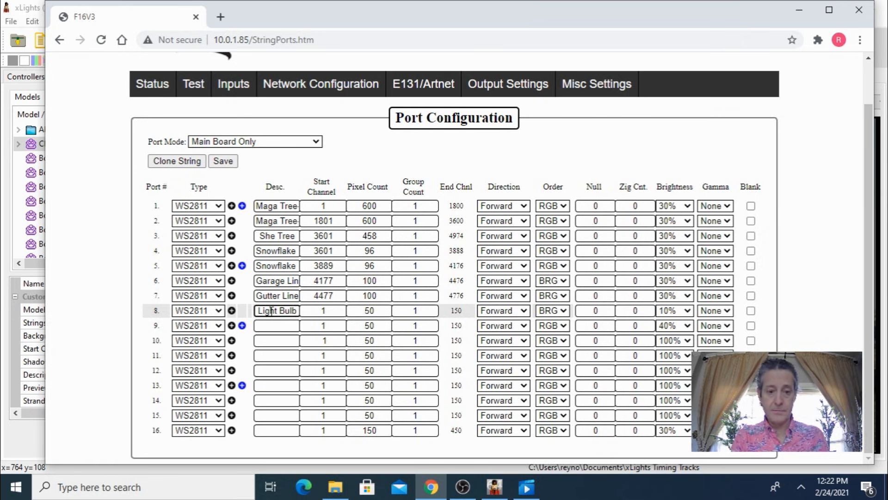
type("1")
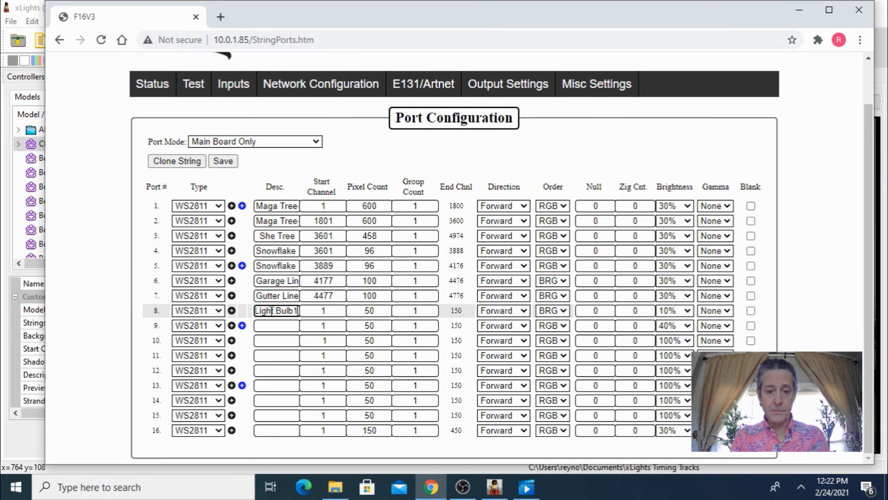
Set port 8's start channel to 4777 and its pixel count to 170.
left_click(322, 310)
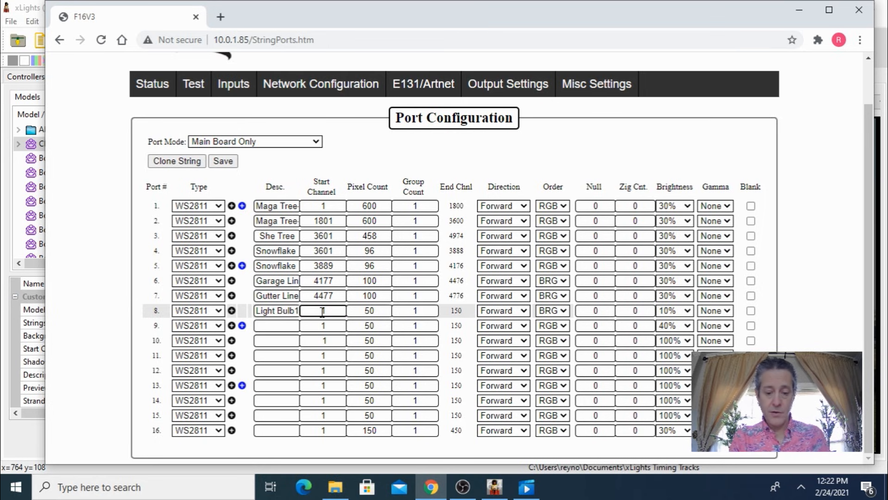
type("477787")
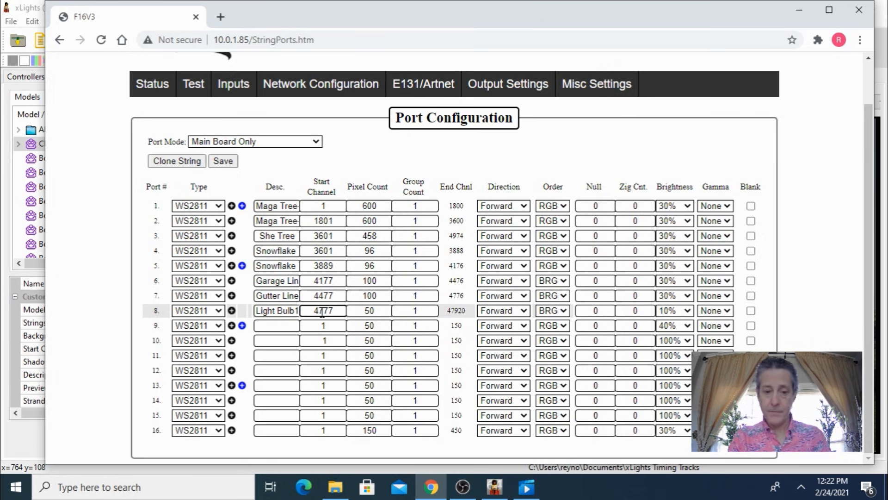
key("Delete")
key("Tab")
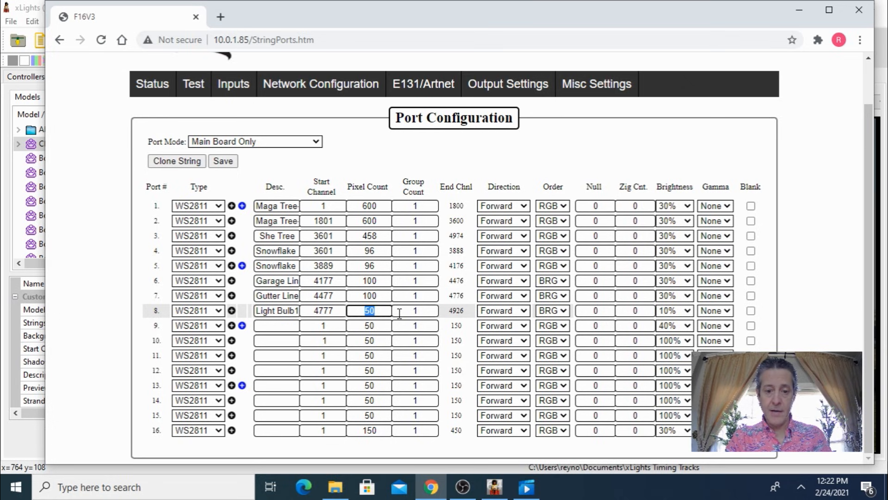
key("BackSpace")
type("170")
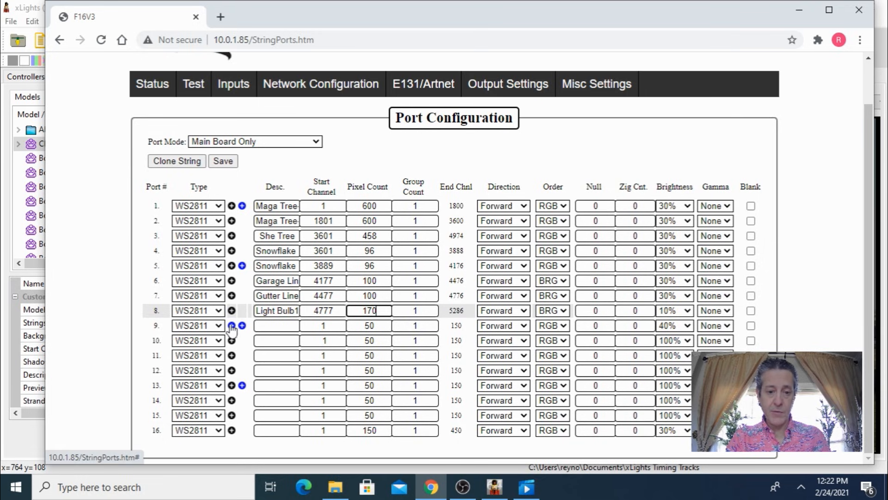
Add Light Bulb2 (start channel 5287) and Light Bulb3 (5797) to port 8 with 170 pixels each, and save the port configuration.
left_click(232, 311)
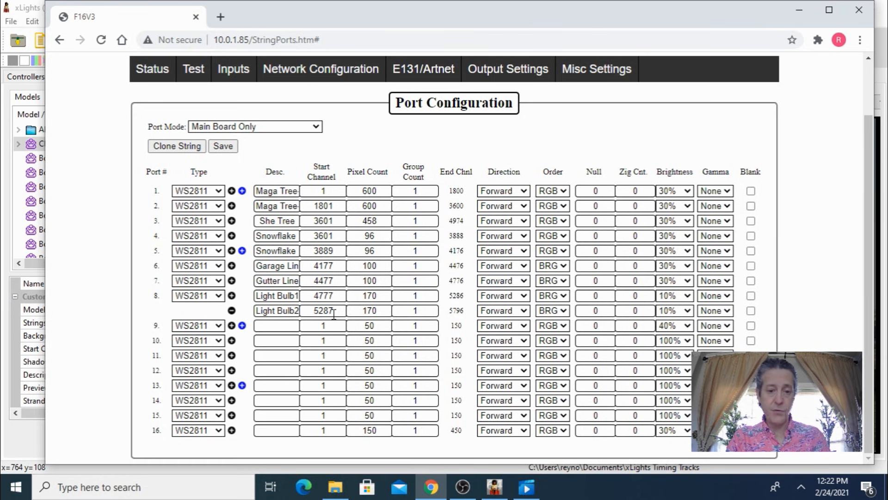
left_click(231, 297)
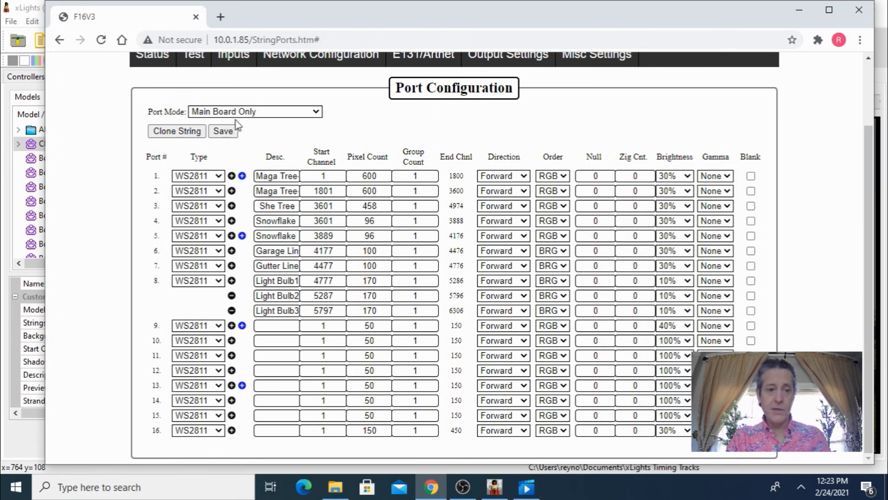
left_click(228, 133)
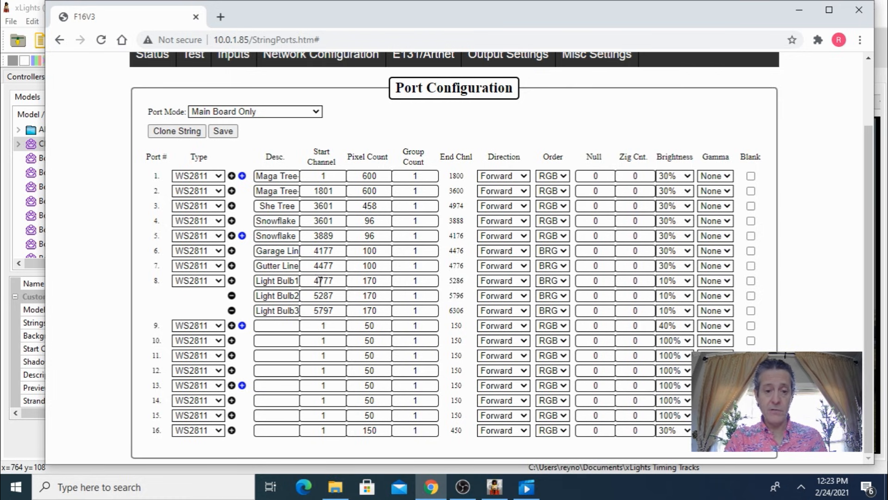
Switch to xLights and set the Main Voice model's start channel to 4777 with no offset (absolute).
left_click(798, 10)
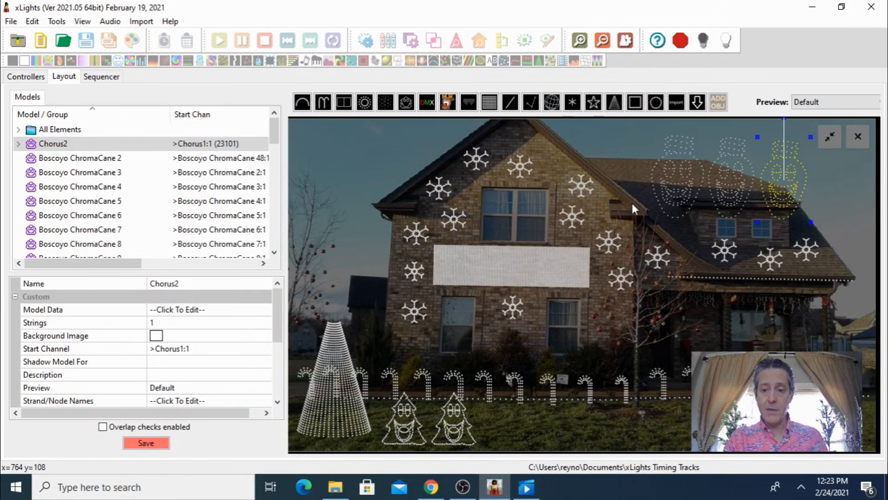
left_click(670, 185)
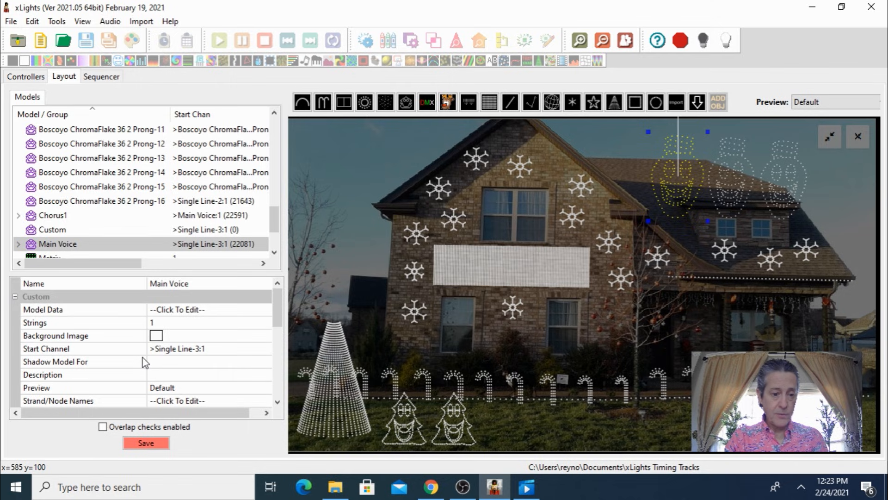
scroll(142, 357, "down", 4)
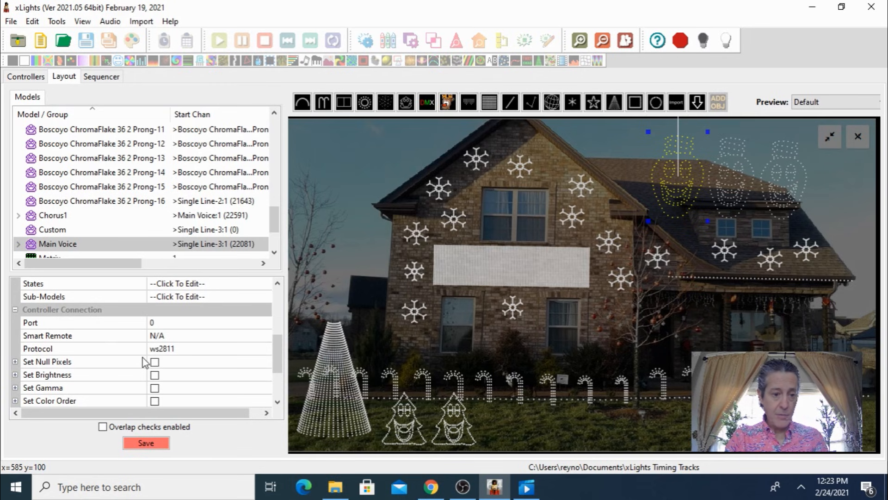
scroll(143, 358, "up", 5)
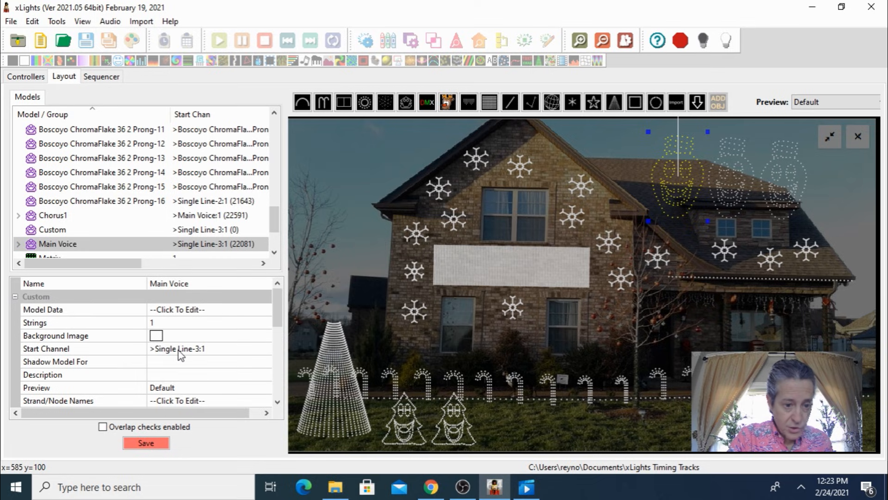
left_click(213, 350)
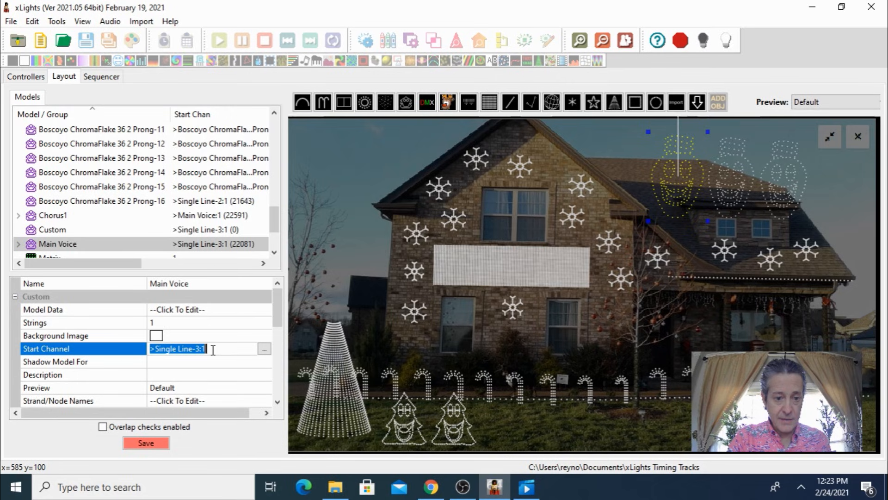
left_click(264, 349)
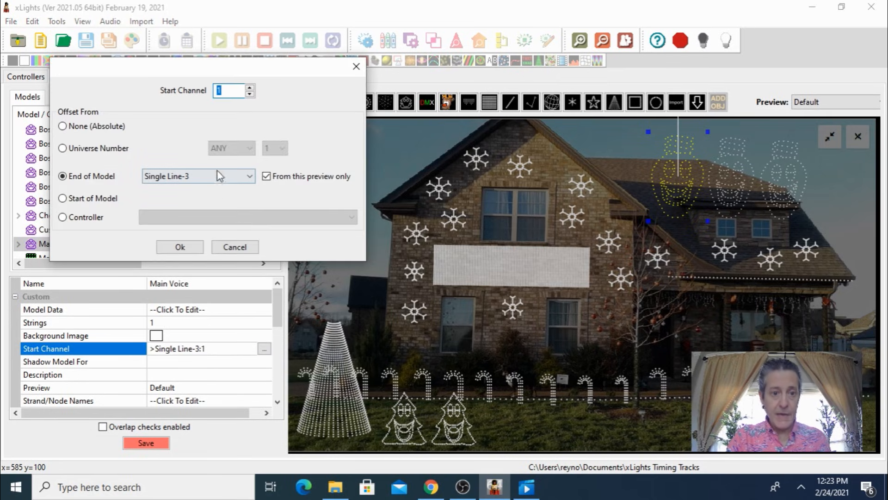
left_click(62, 127)
left_click(222, 90)
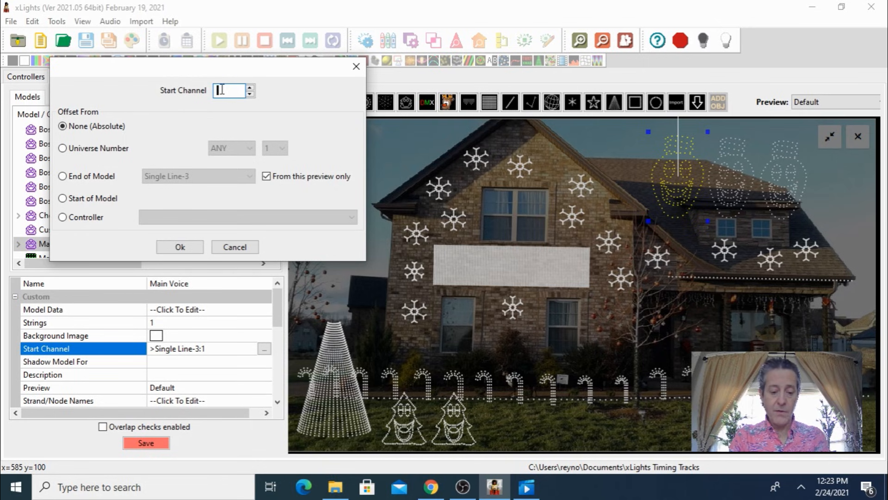
key("BackSpace")
type("4777")
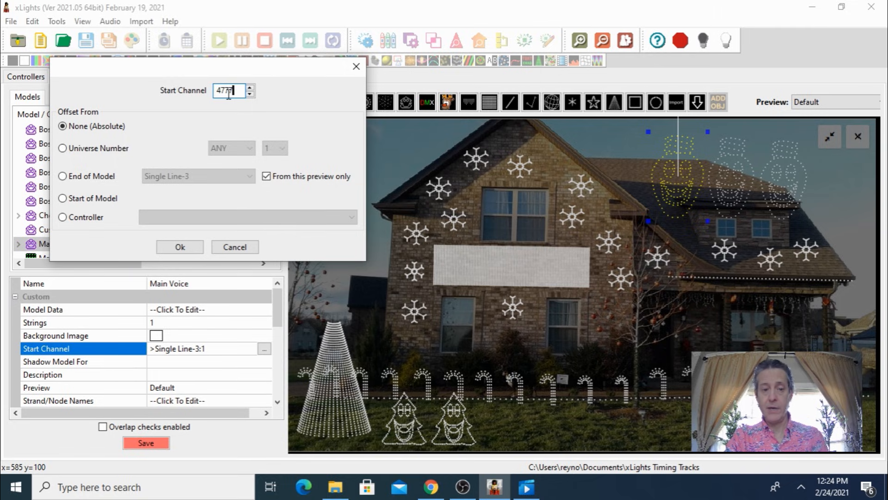
left_click(185, 247)
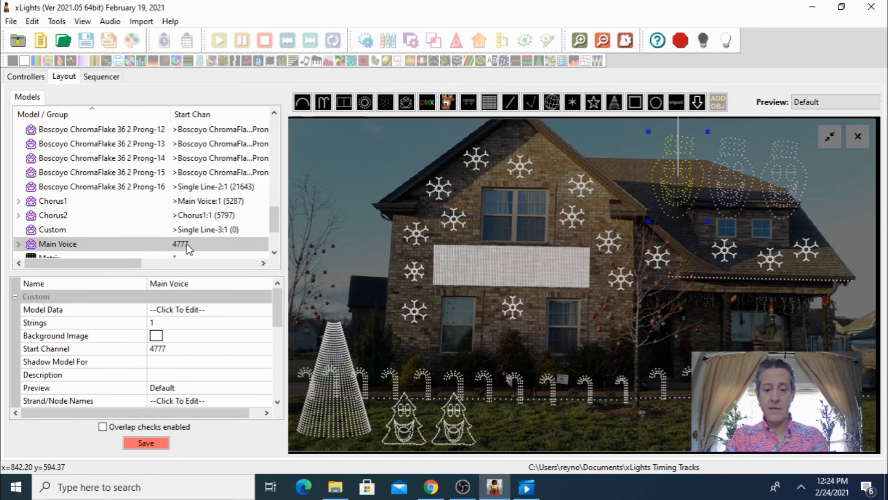
Check the controller's port page in Chrome, return to xLights, and inspect the Chorus2 model's start channel settings without changing them.
left_click(427, 489)
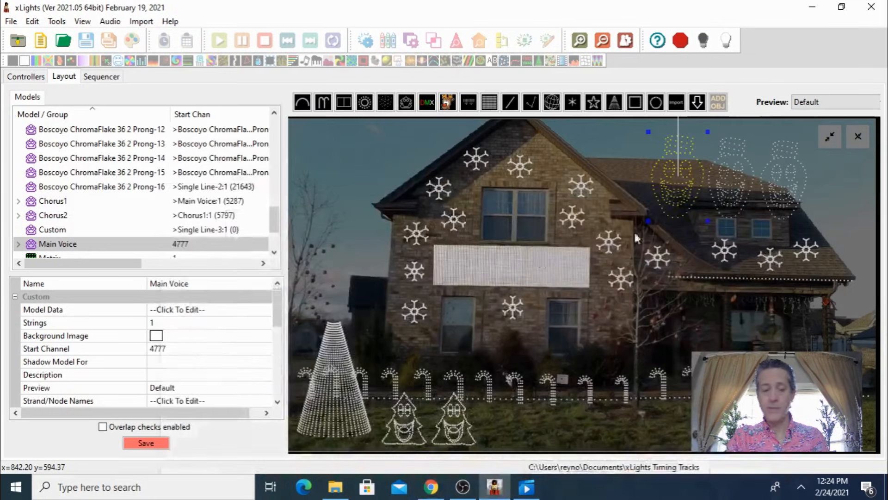
left_click(798, 9)
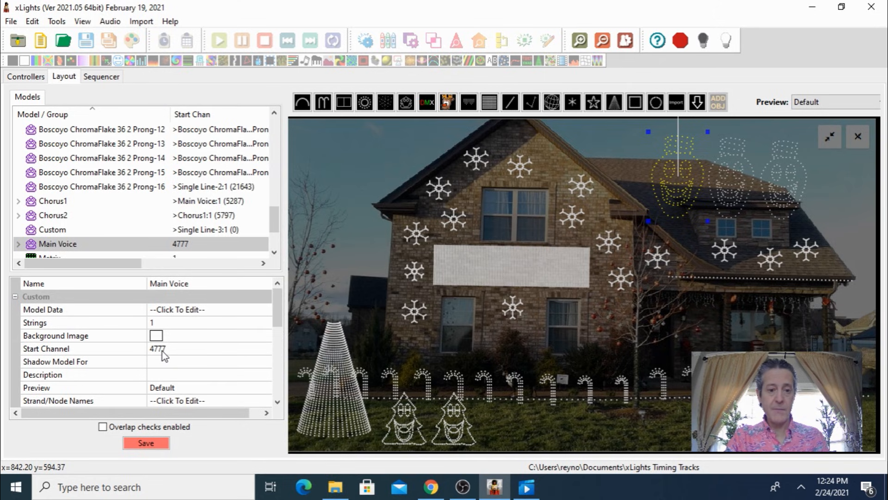
left_click(194, 218)
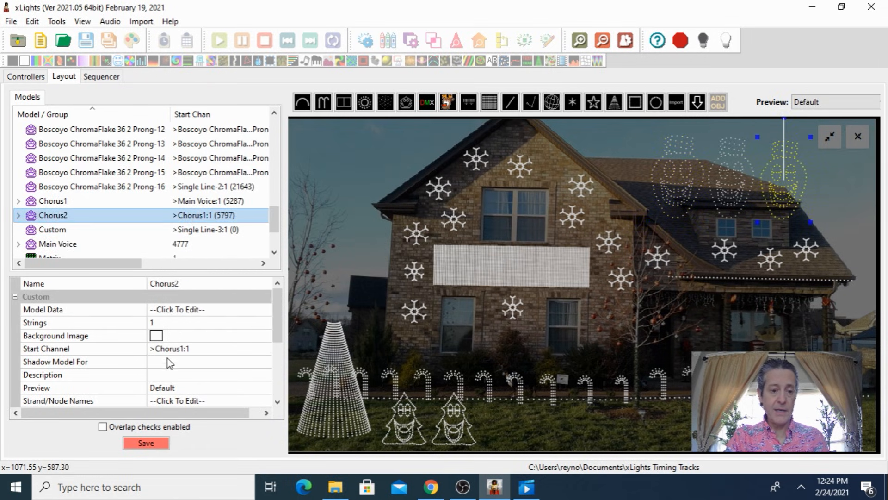
left_click(228, 349)
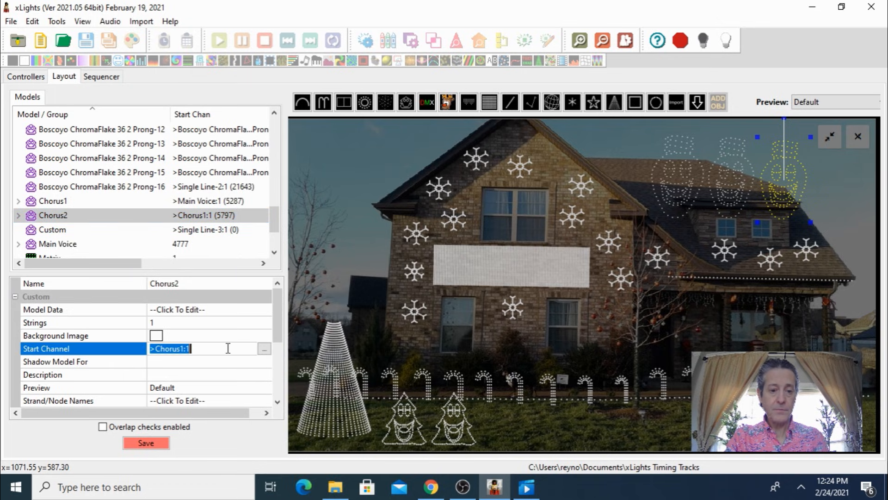
left_click(264, 350)
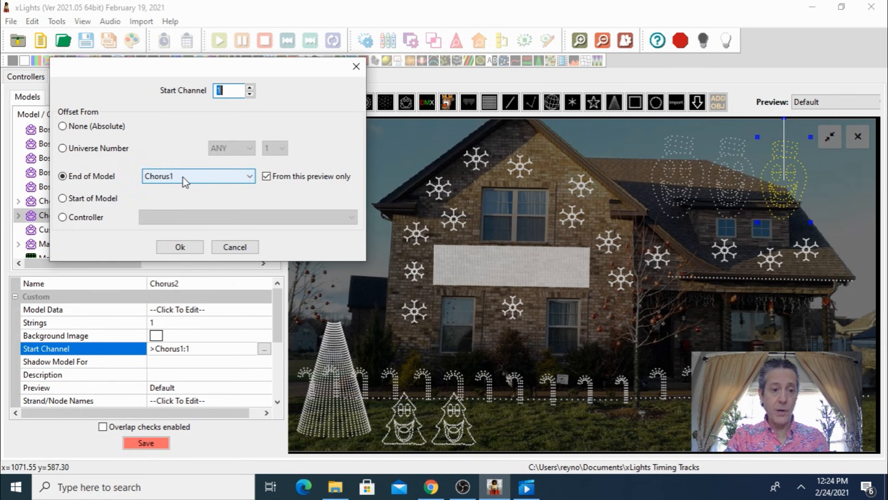
left_click(238, 248)
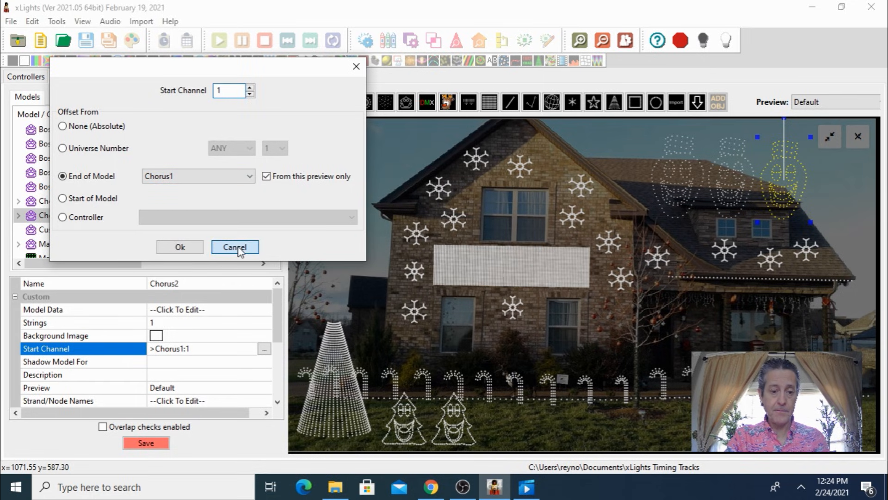
mouse_move(220, 219)
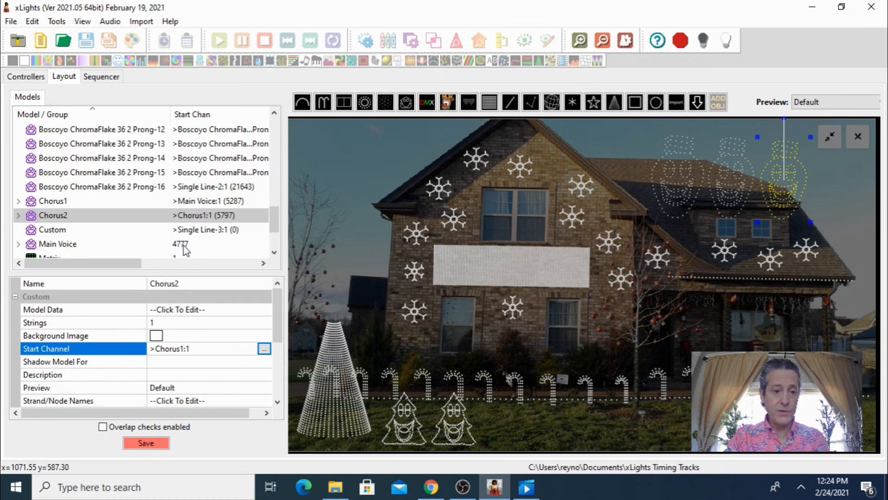
Inspect the Chorus1 model's start channel settings and close them without changes.
left_click(199, 202)
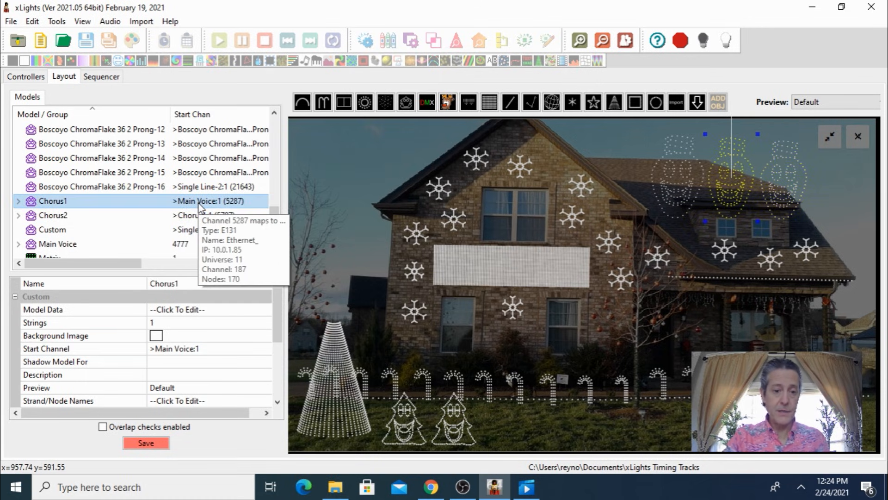
left_click(229, 348)
left_click(265, 349)
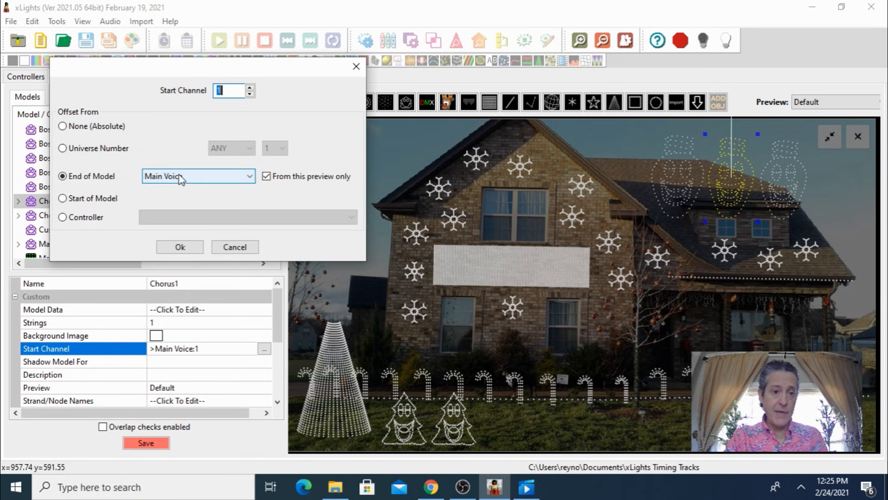
left_click(237, 250)
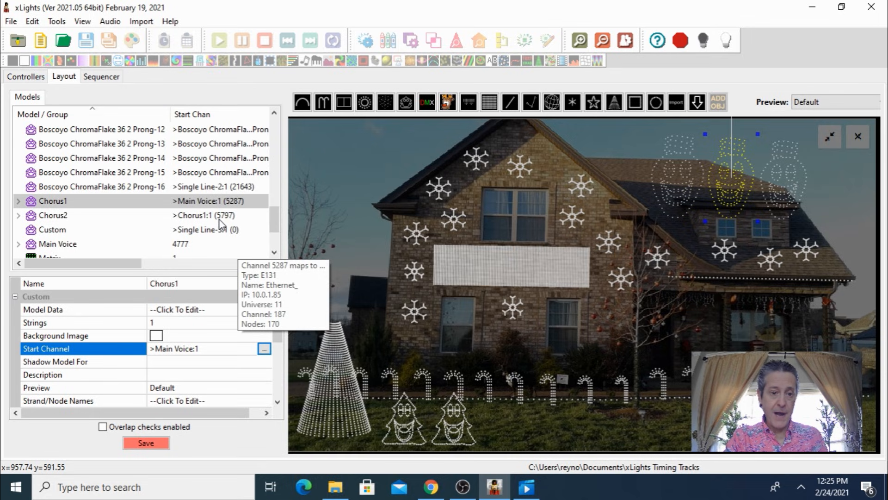
Compare the Chorus1 and Chorus2 start channels in xLights with the Light Bulb2 and Light Bulb3 entries on the controller's port page.
key("alt+Tab")
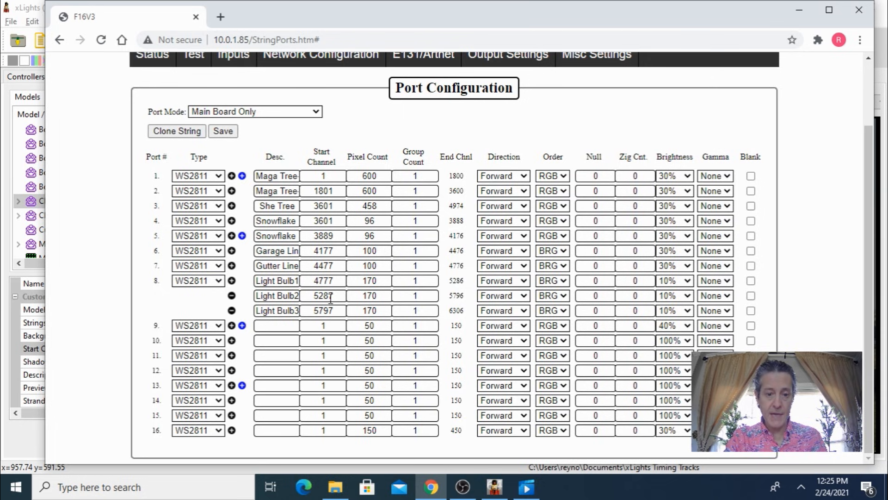
key("alt+Tab")
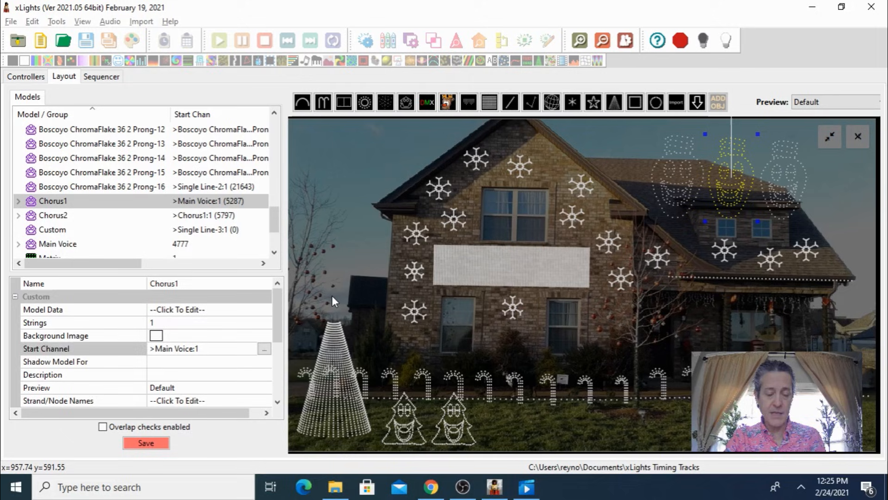
left_click(129, 214)
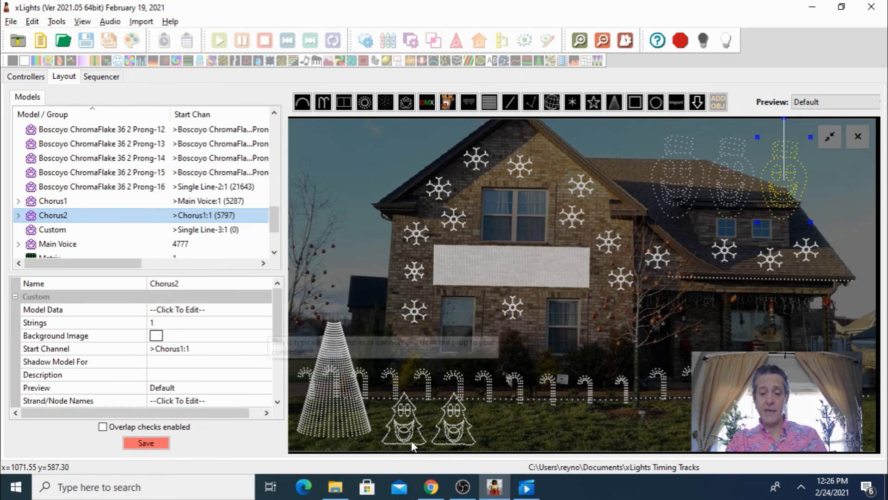
left_click(432, 489)
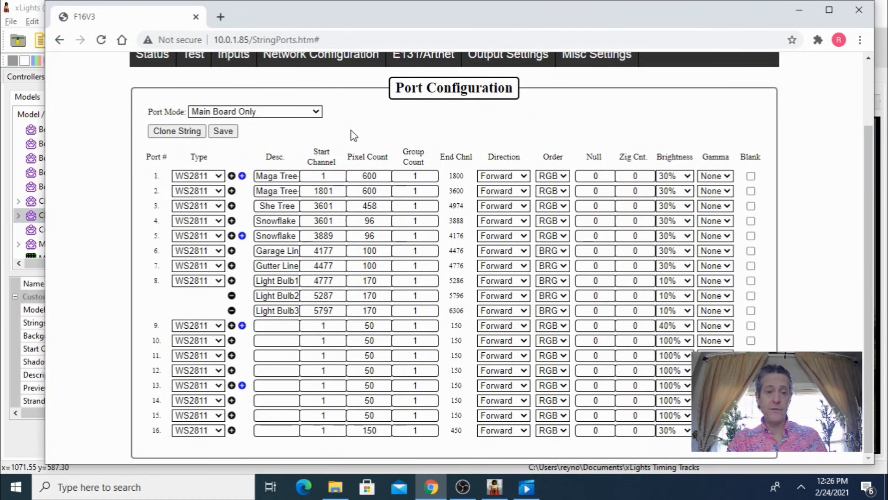